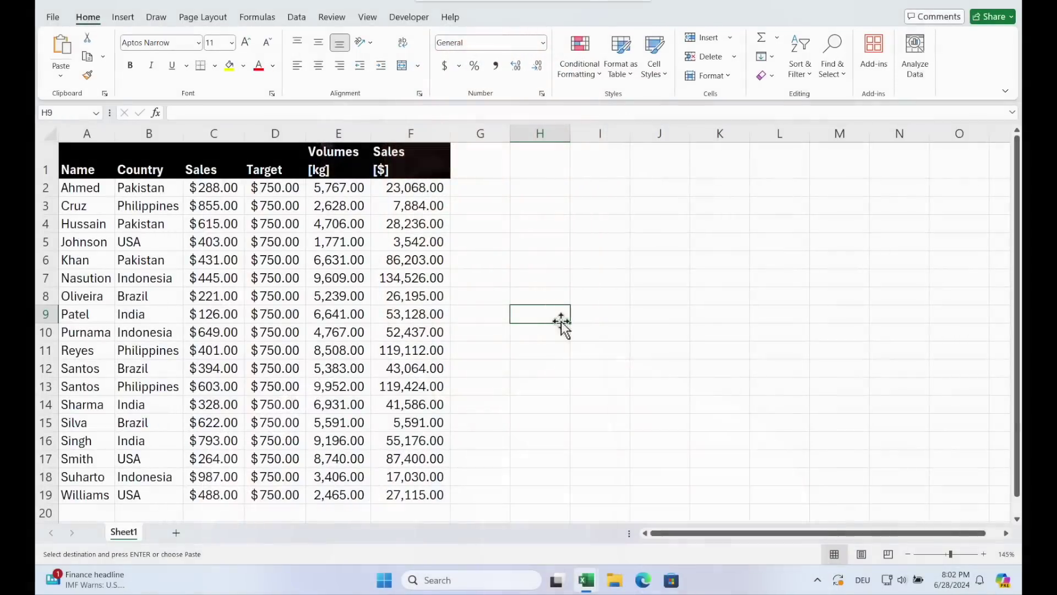
Select the sales table A1:F19 with its name, country, sales, target, volume and dollar columns.
drag(99, 167, 460, 474)
drag(83, 187, 88, 438)
drag(141, 170, 182, 393)
drag(215, 196, 220, 314)
click(547, 357)
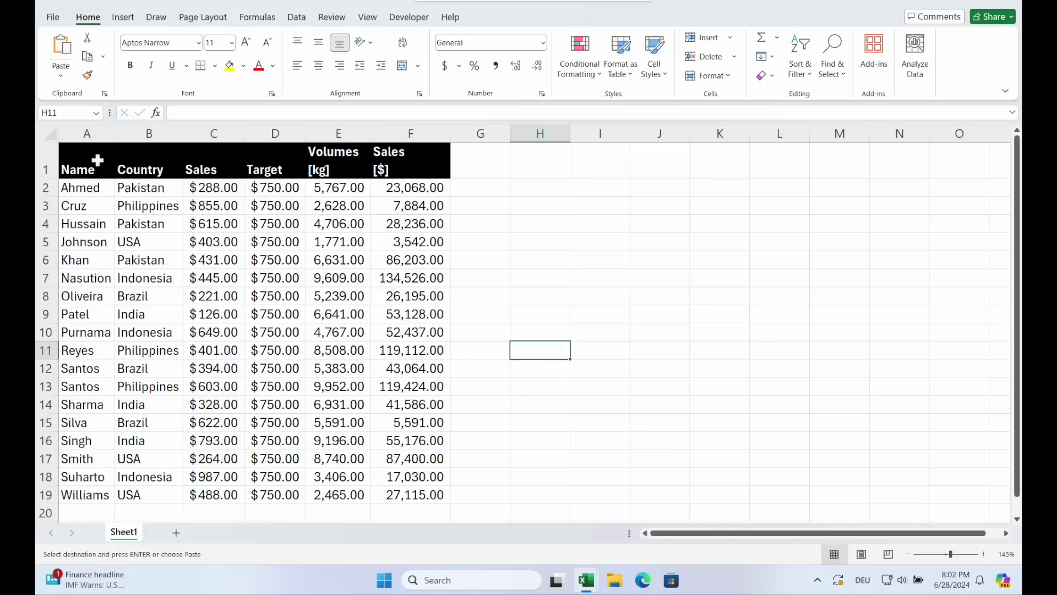
drag(92, 158, 394, 440)
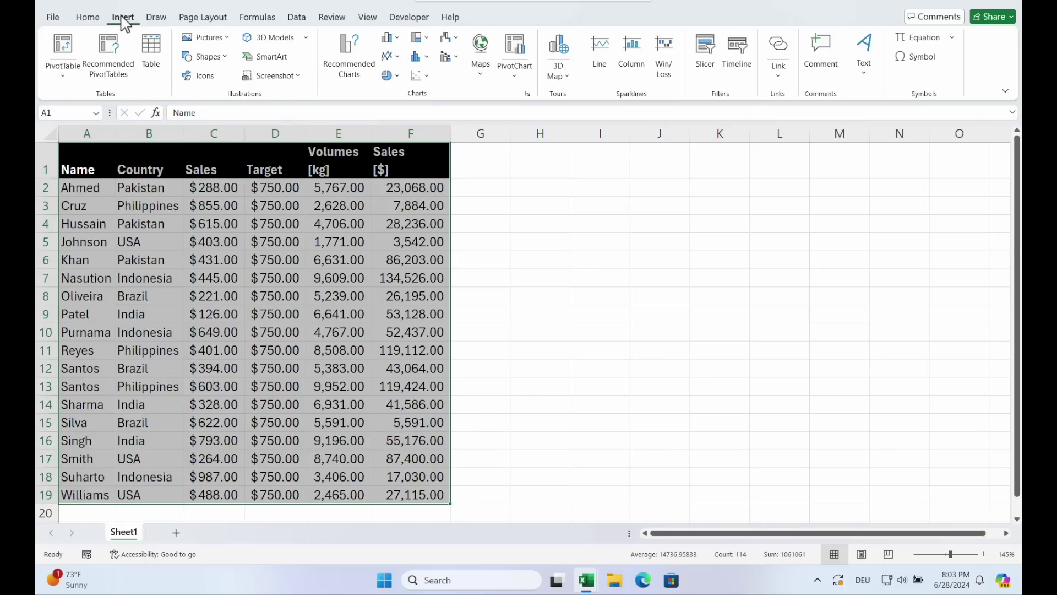
Insert a PivotTable from Sheet1!$A$1:$F$19, placed on a new worksheet.
click(68, 75)
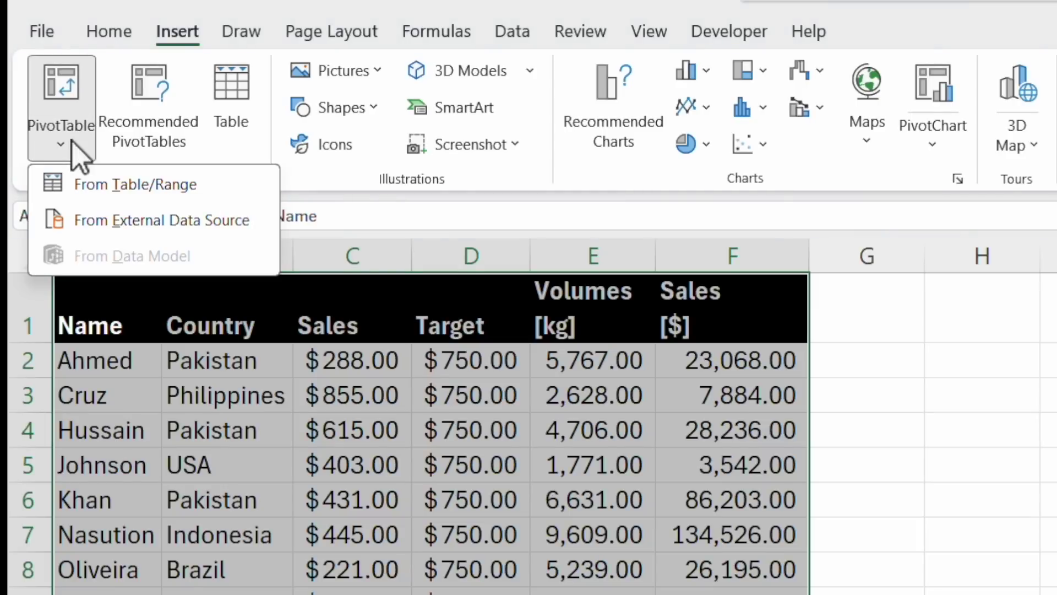
click(123, 184)
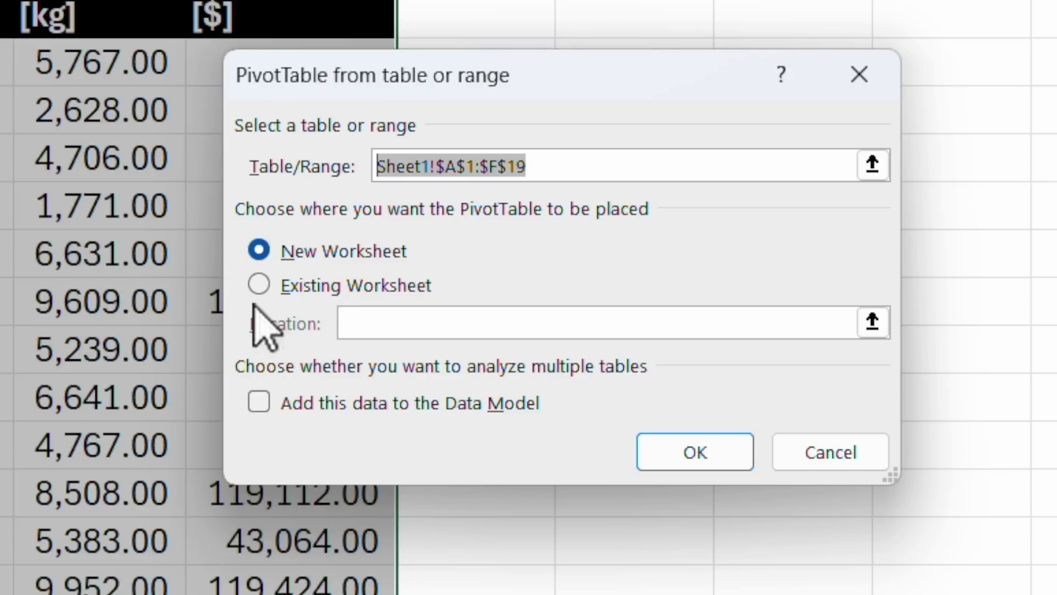
click(259, 284)
click(259, 249)
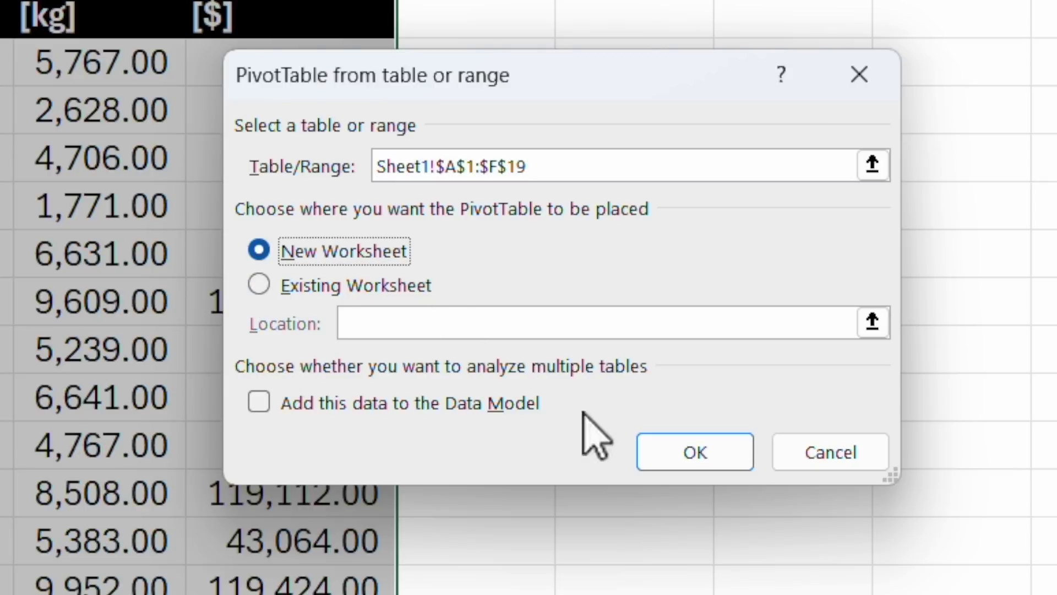
click(697, 452)
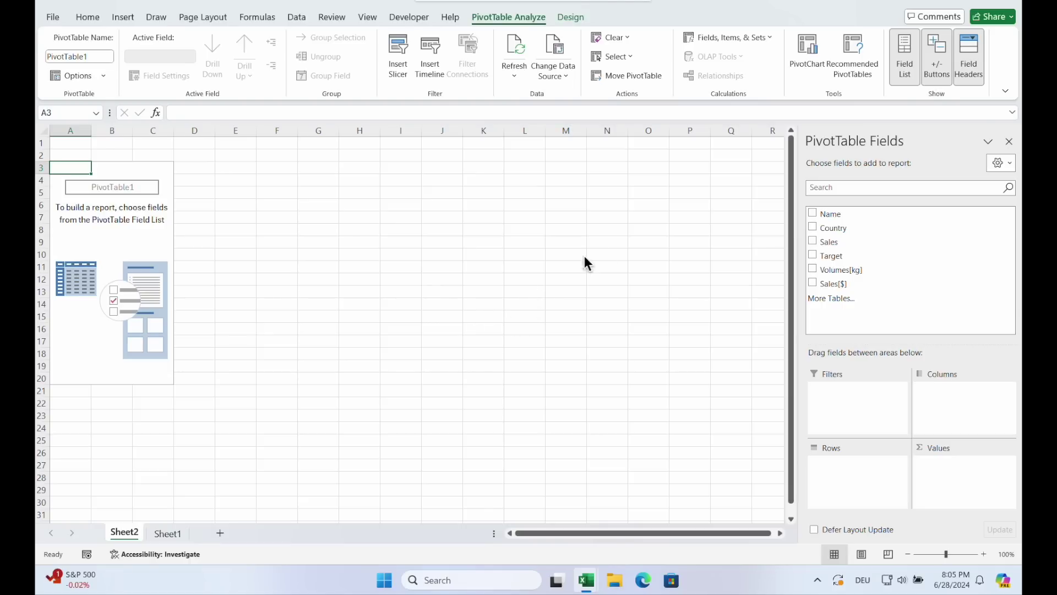
Lay out PivotTable1 with Name in Rows, Country in Columns and Sum of Sales as values.
drag(847, 219, 878, 492)
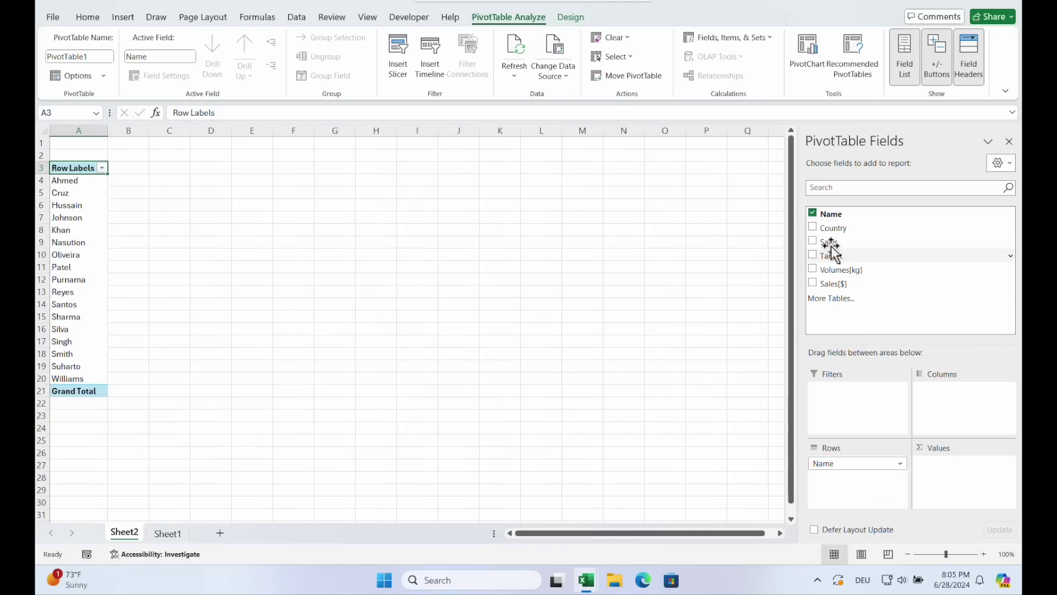
drag(826, 229, 968, 409)
drag(73, 193, 72, 391)
drag(129, 178, 407, 169)
click(711, 269)
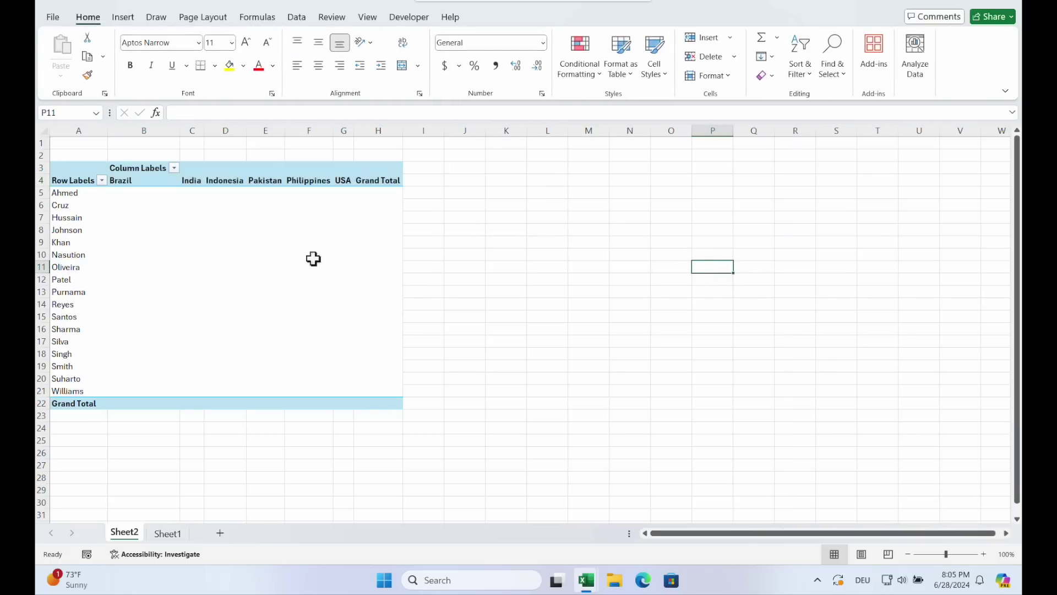
click(269, 255)
drag(849, 248, 983, 487)
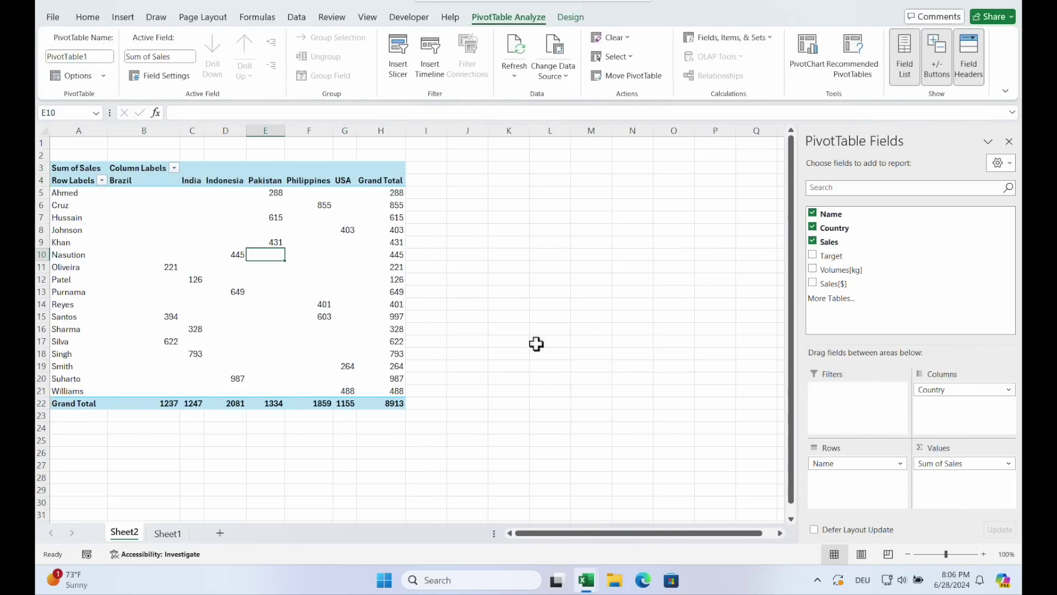
drag(137, 192, 395, 404)
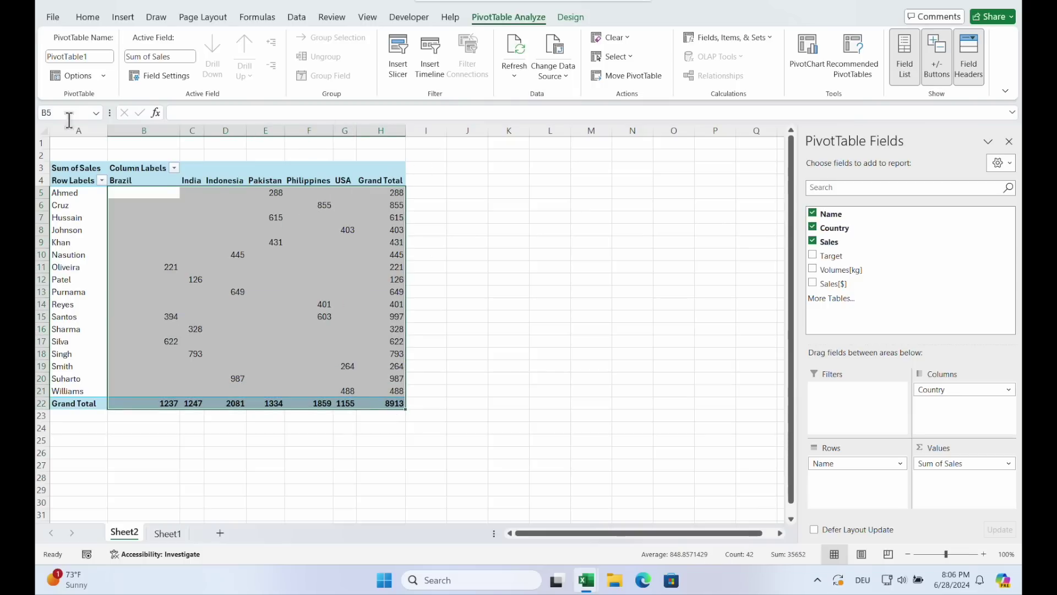
Apply Accounting ($) format to the pivot's values and remove the decimal places.
click(94, 18)
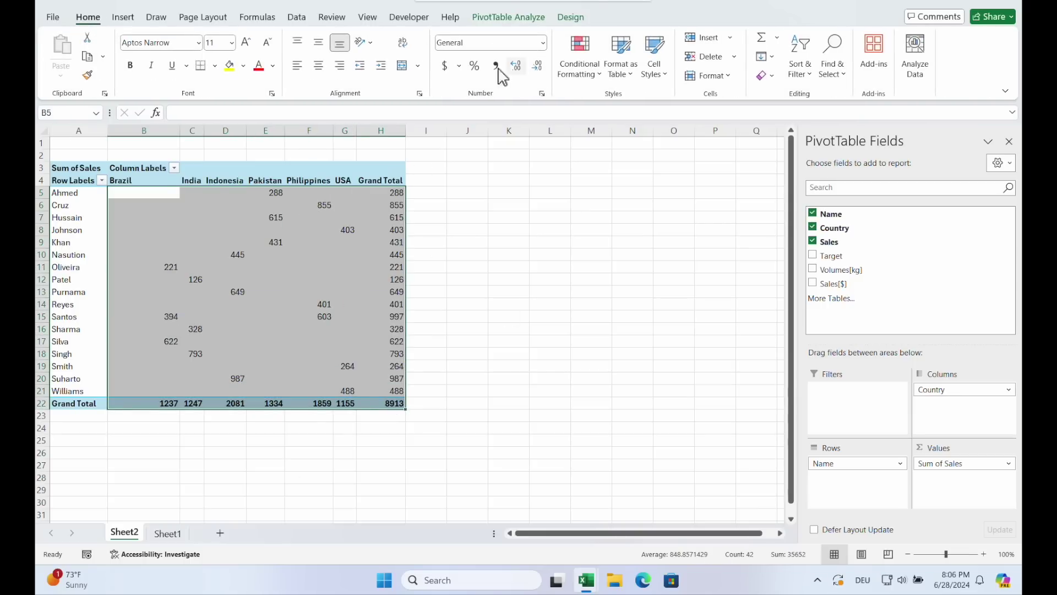
click(445, 65)
click(537, 65)
click(537, 65)
click(494, 477)
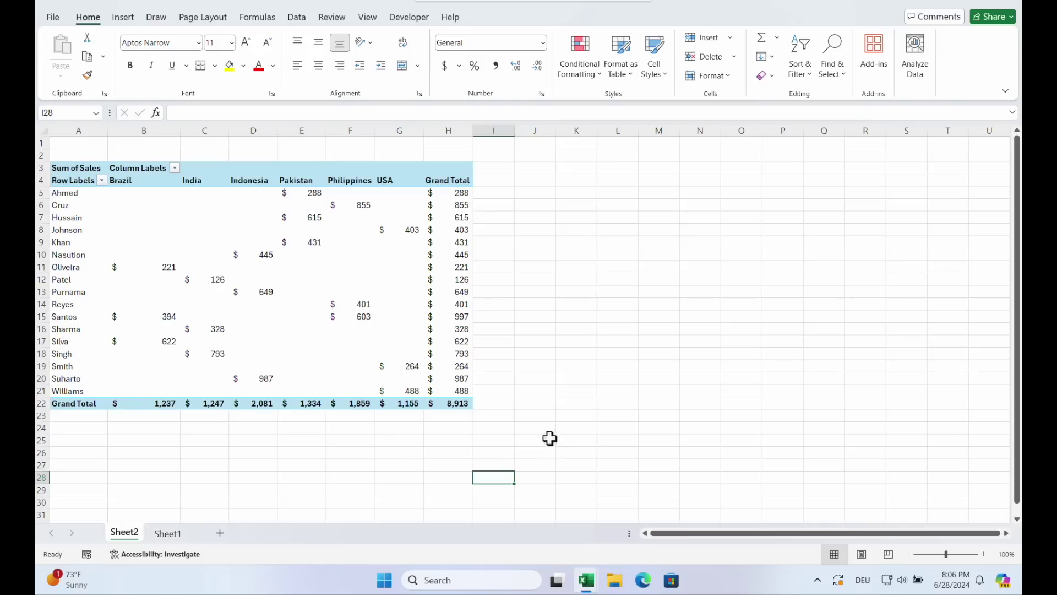
click(351, 276)
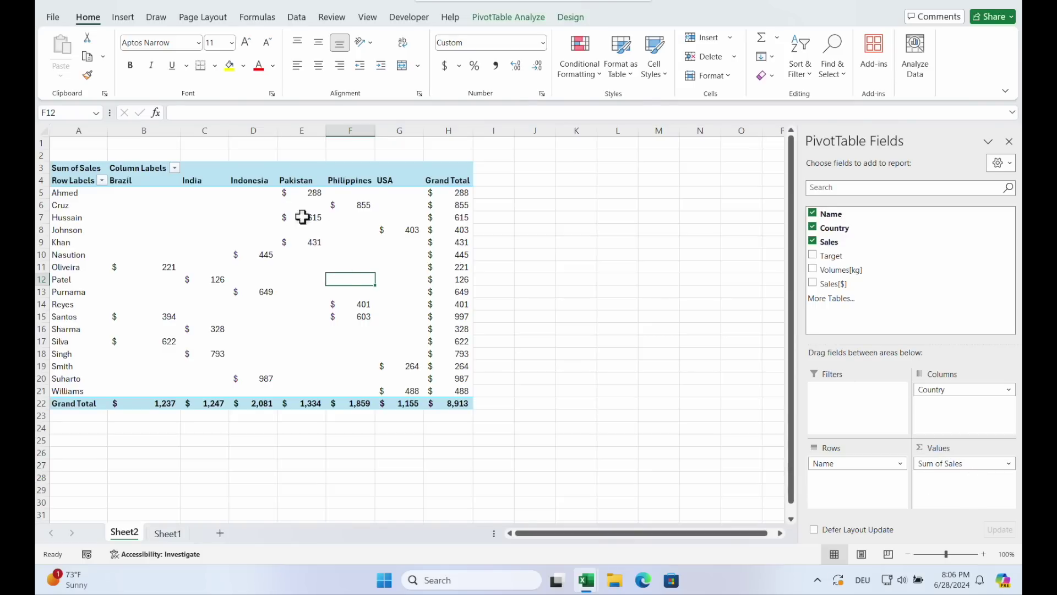
click(175, 539)
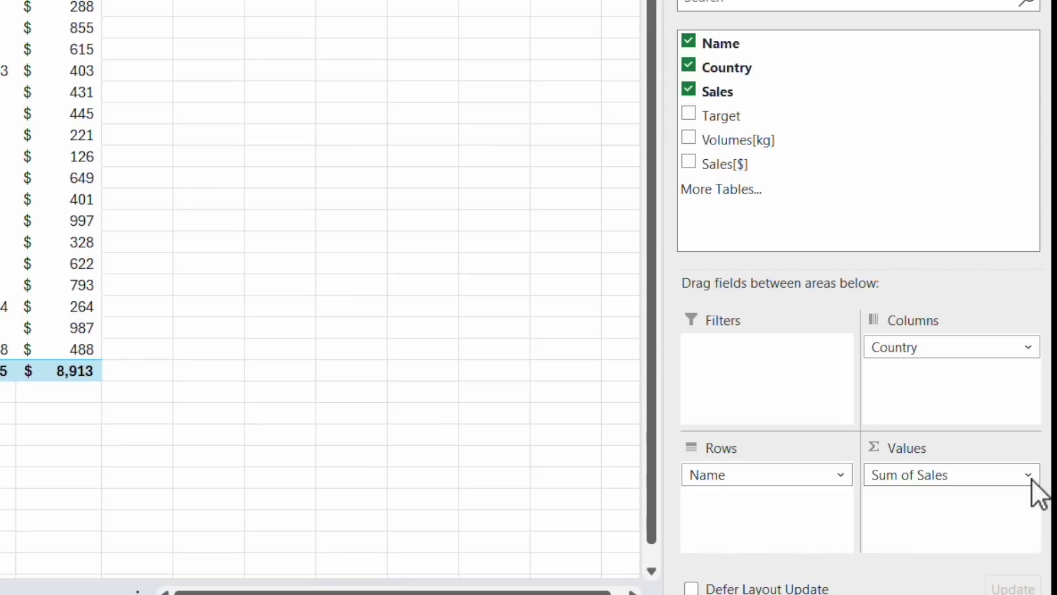
click(1010, 465)
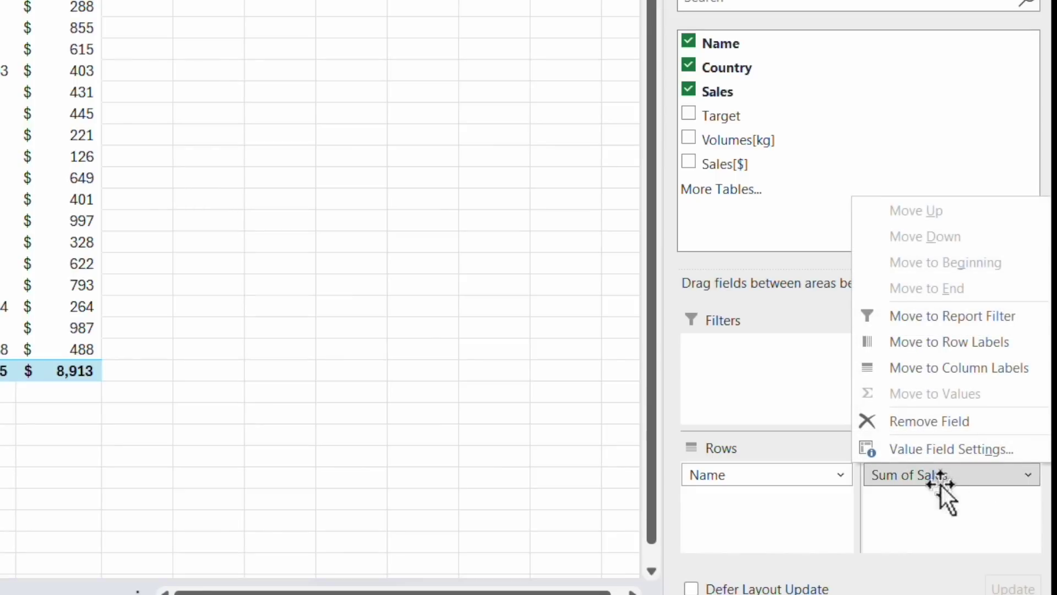
click(999, 454)
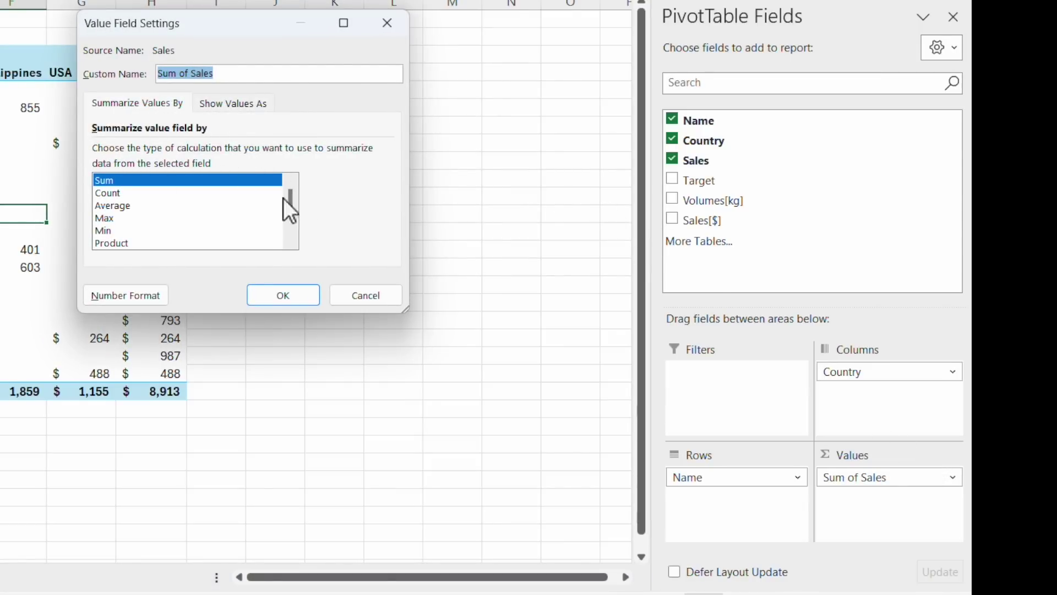
click(121, 193)
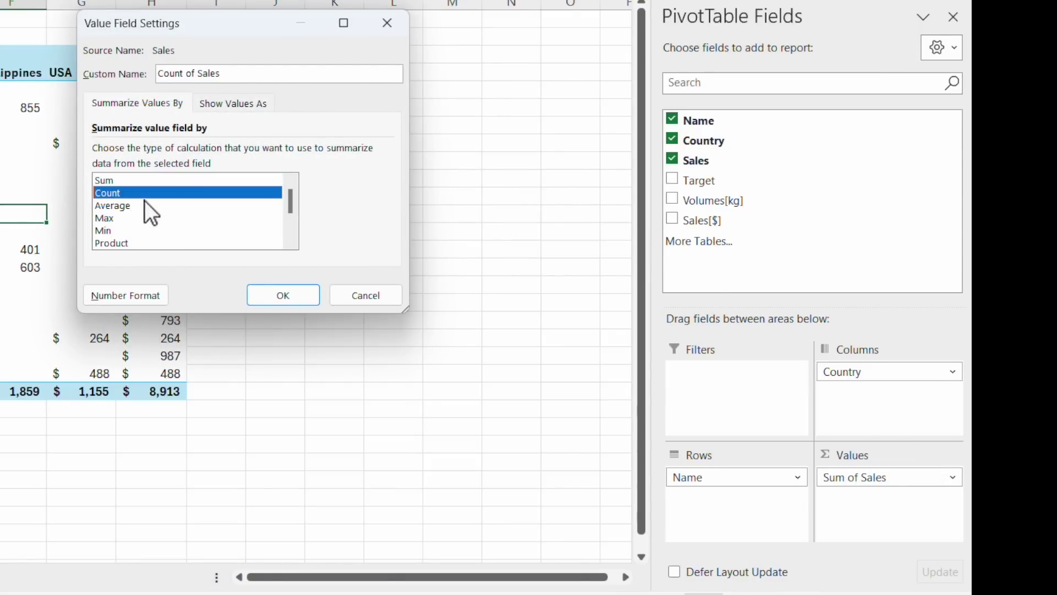
click(149, 205)
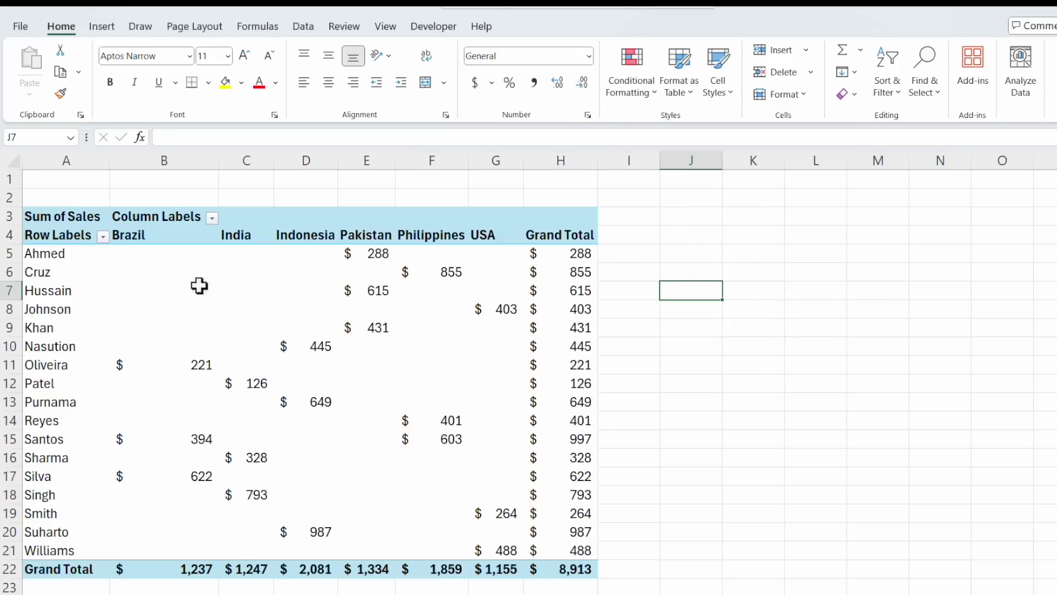
Apply the Light Green Pivot Style Light 18 to the pivot table.
click(246, 290)
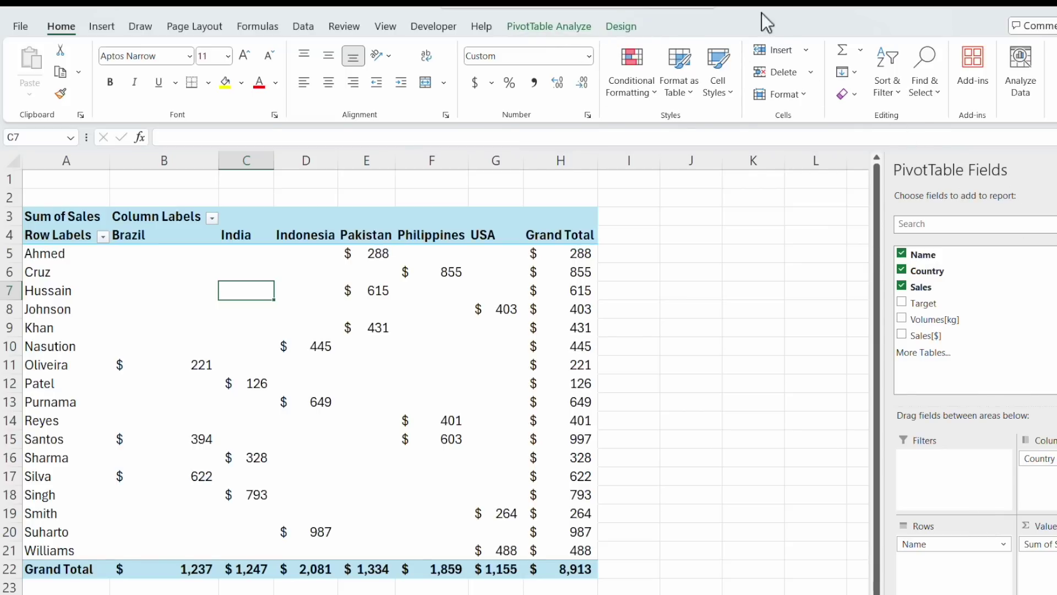
click(627, 21)
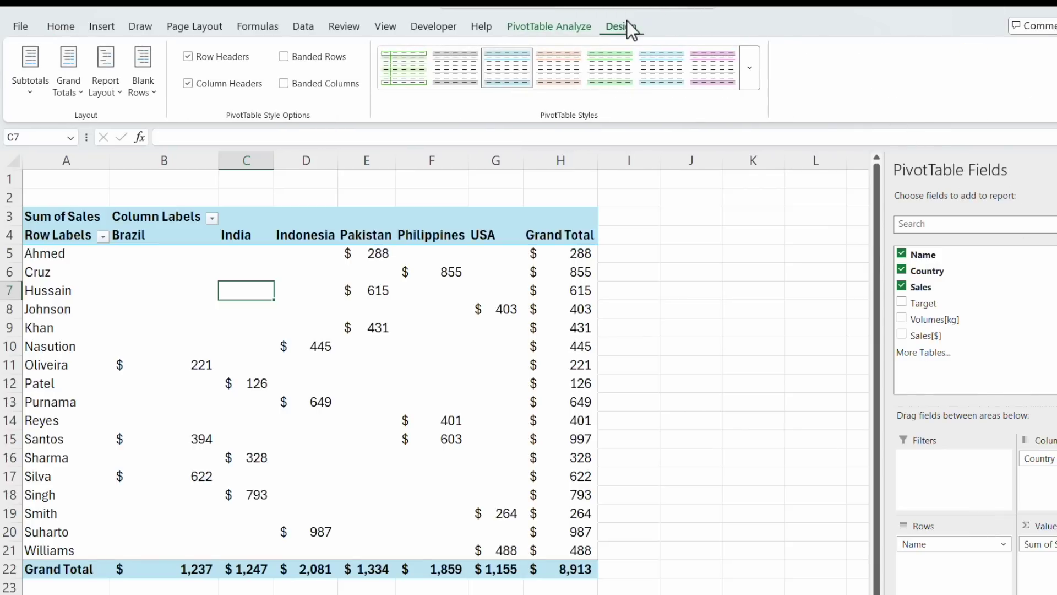
click(608, 67)
click(795, 453)
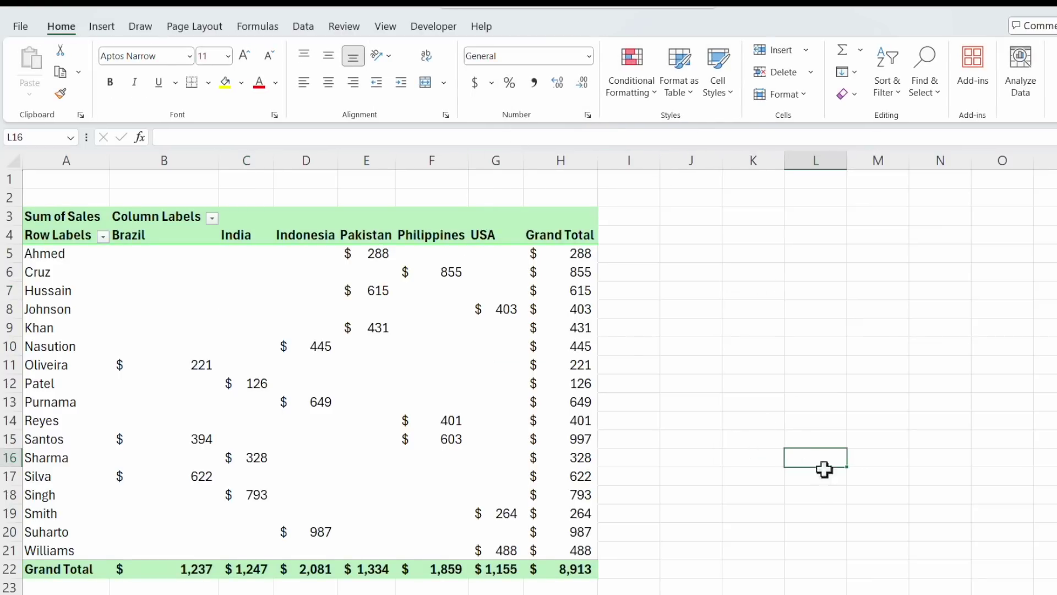
Open the Grand Totals options on the pivot's Design tab.
click(485, 257)
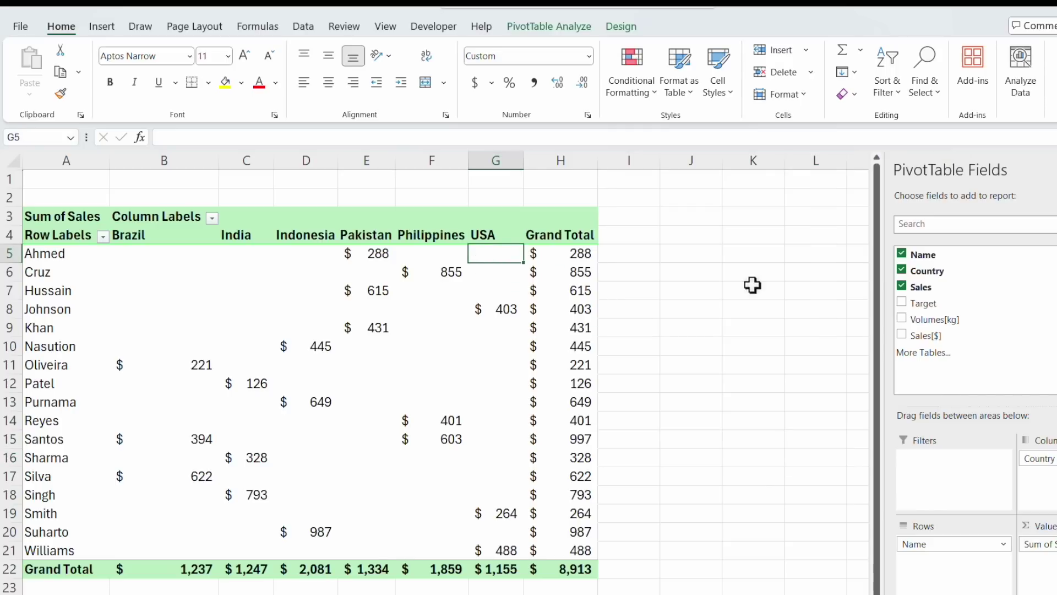
click(621, 26)
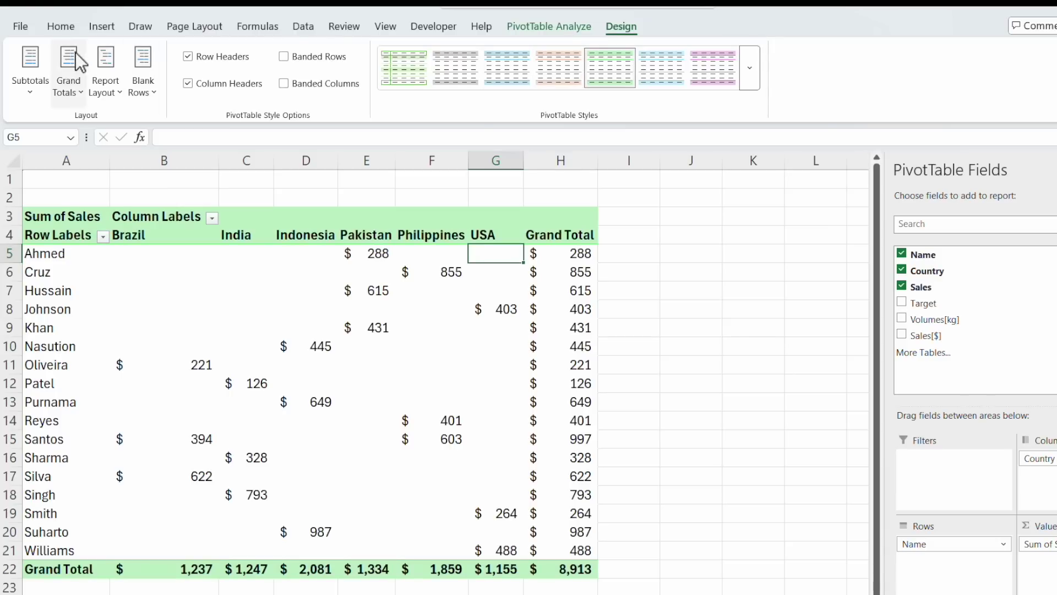
click(79, 91)
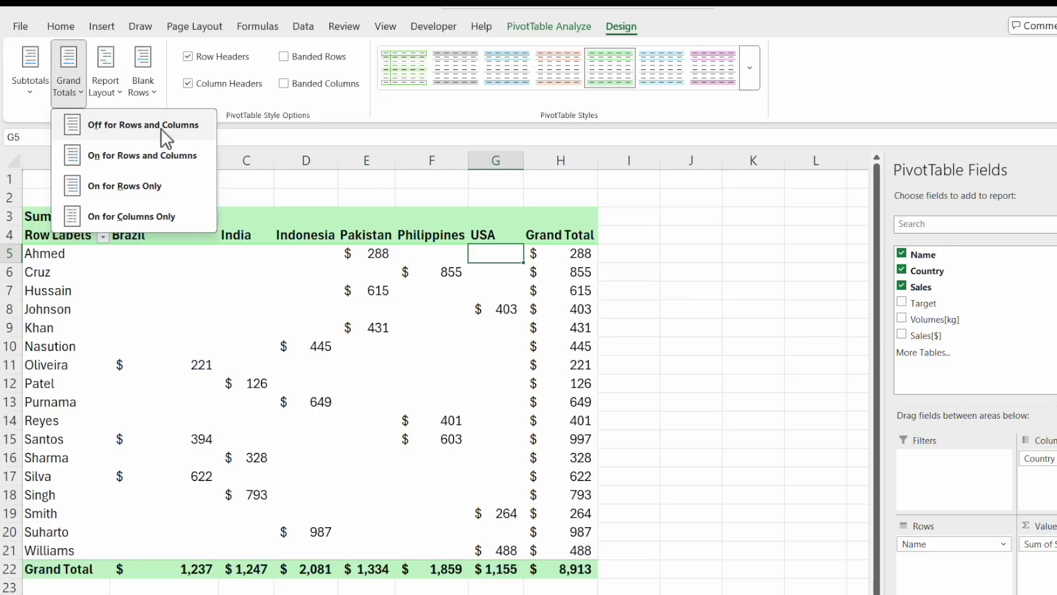
Turn off grand totals for rows and columns and reformat the pivot values as dollars.
click(164, 130)
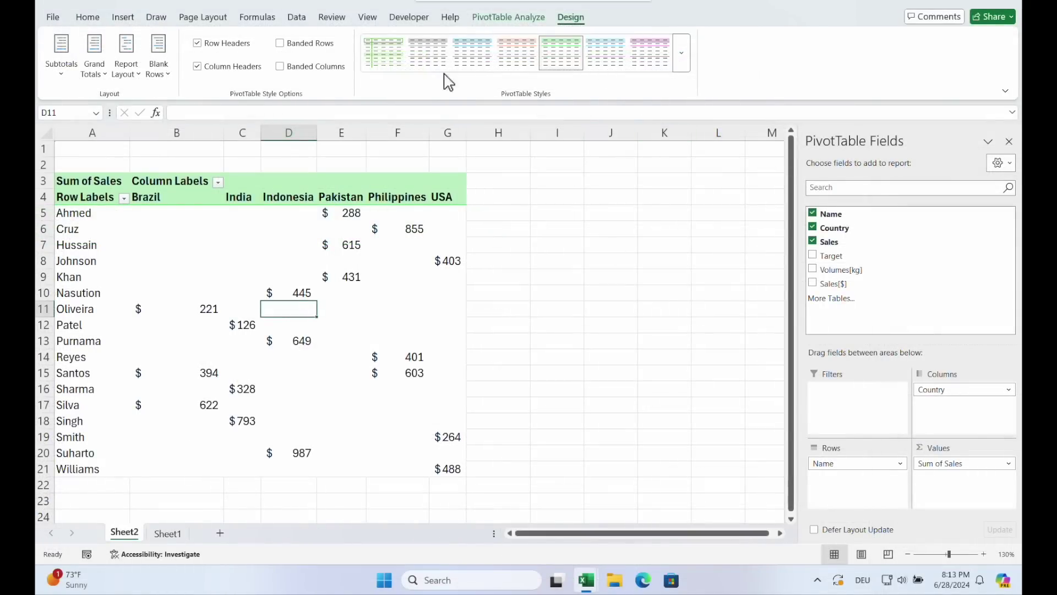
click(89, 17)
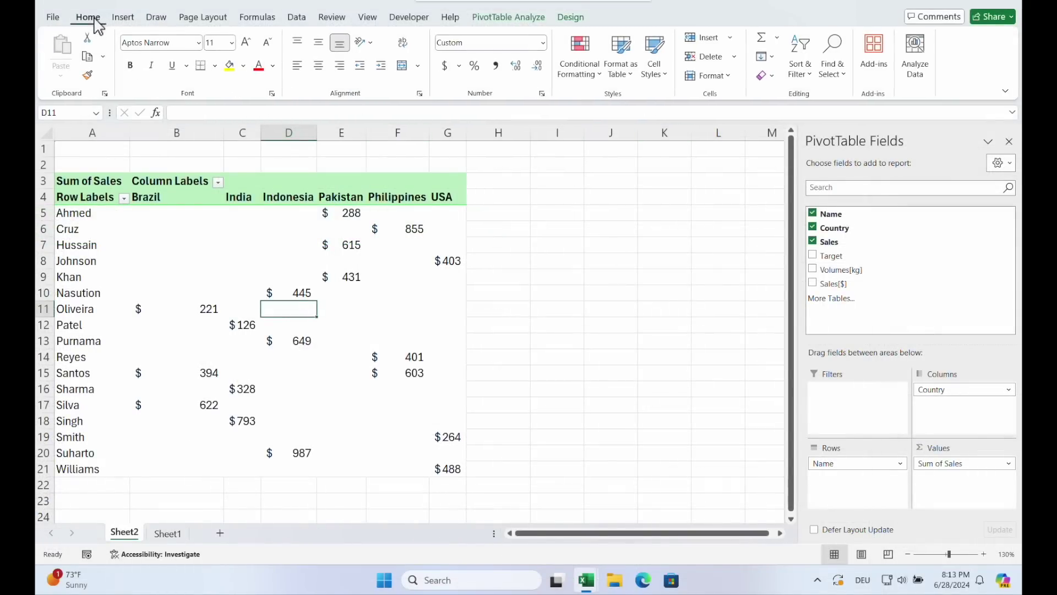
drag(148, 208, 457, 470)
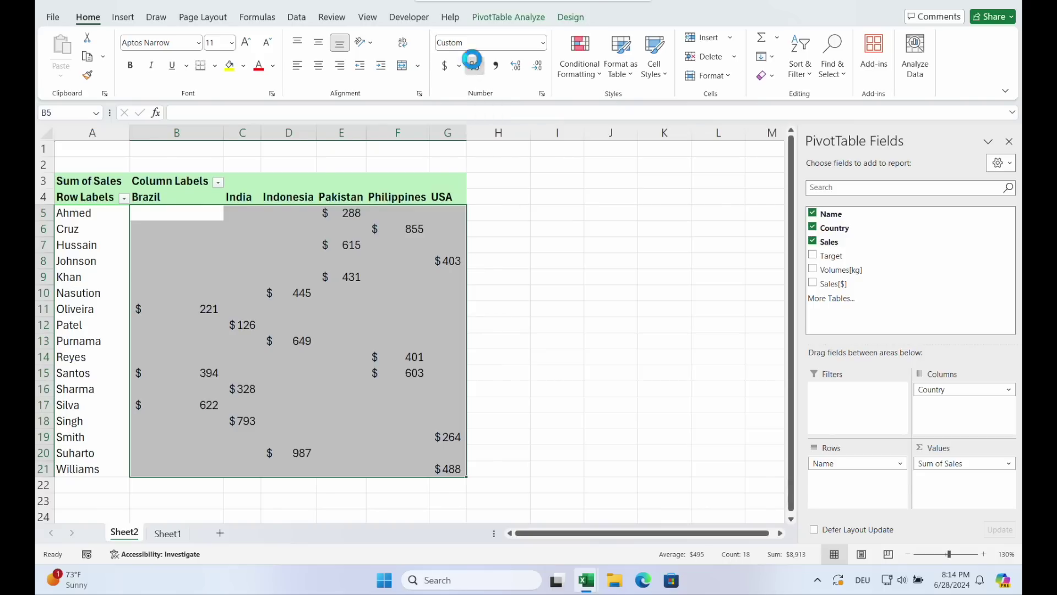
click(475, 66)
click(495, 66)
click(445, 66)
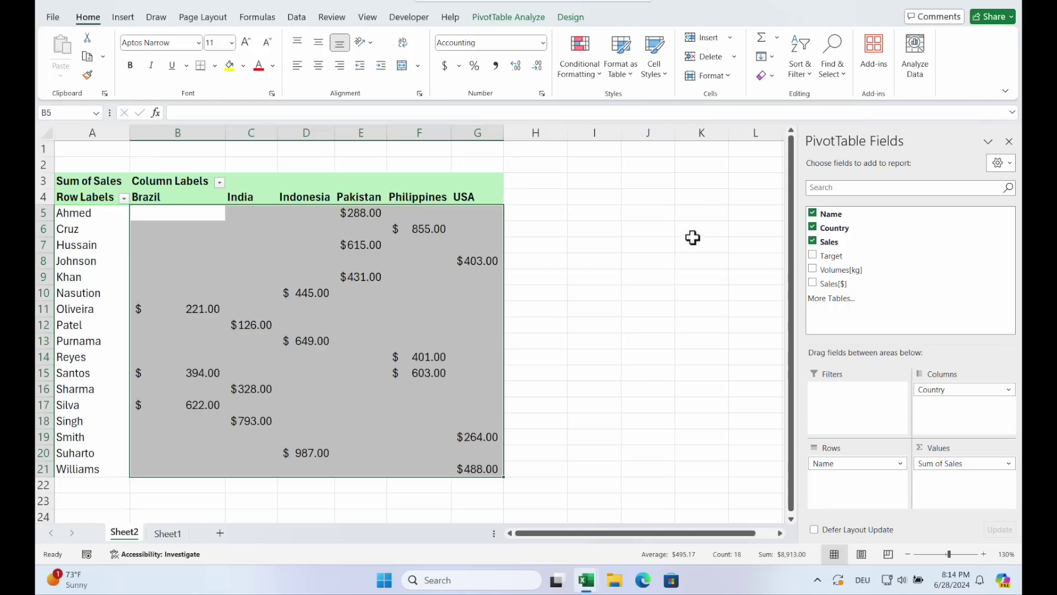
Highlight values greater than 300 with Light Red Fill, then clear that rule.
click(582, 71)
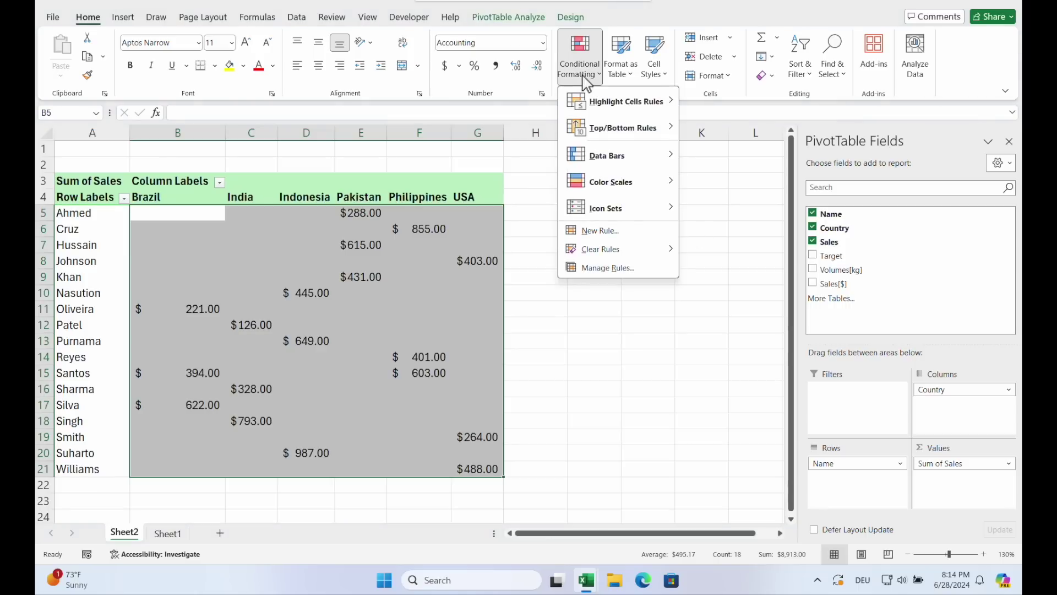
mouse_move(627, 103)
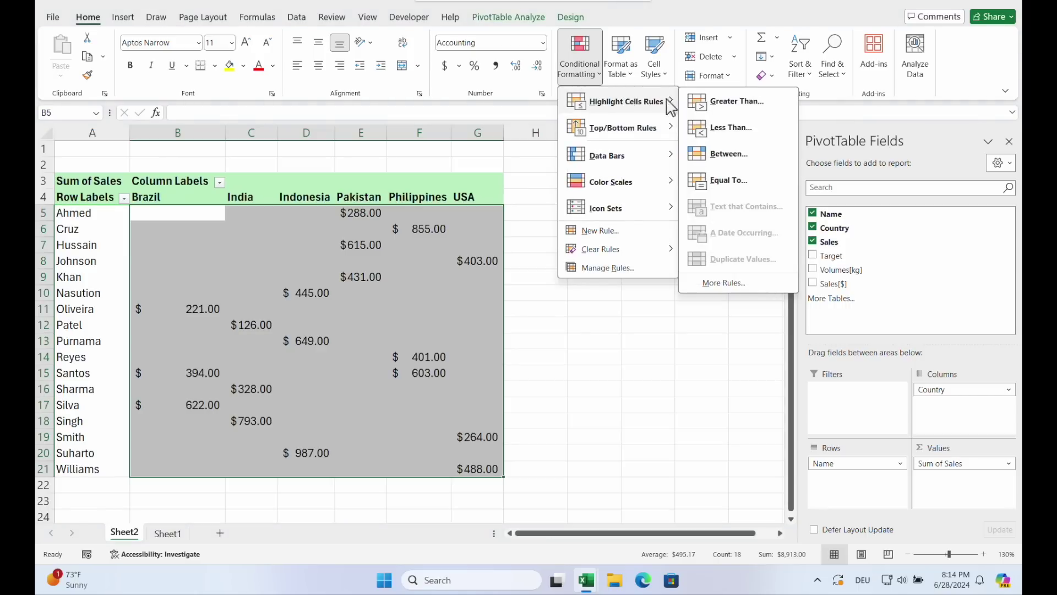
click(737, 102)
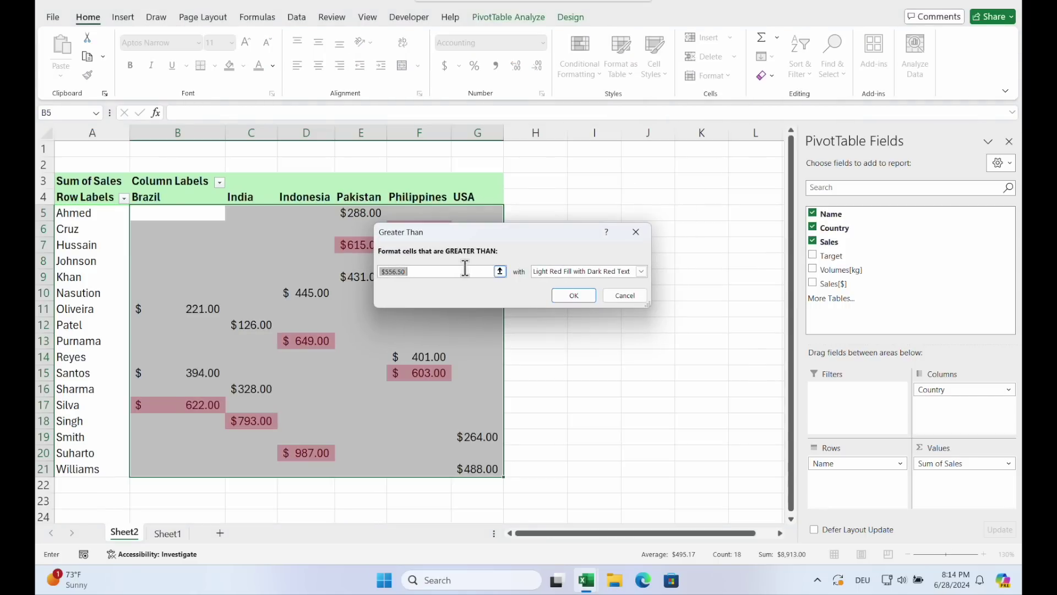
text(300)
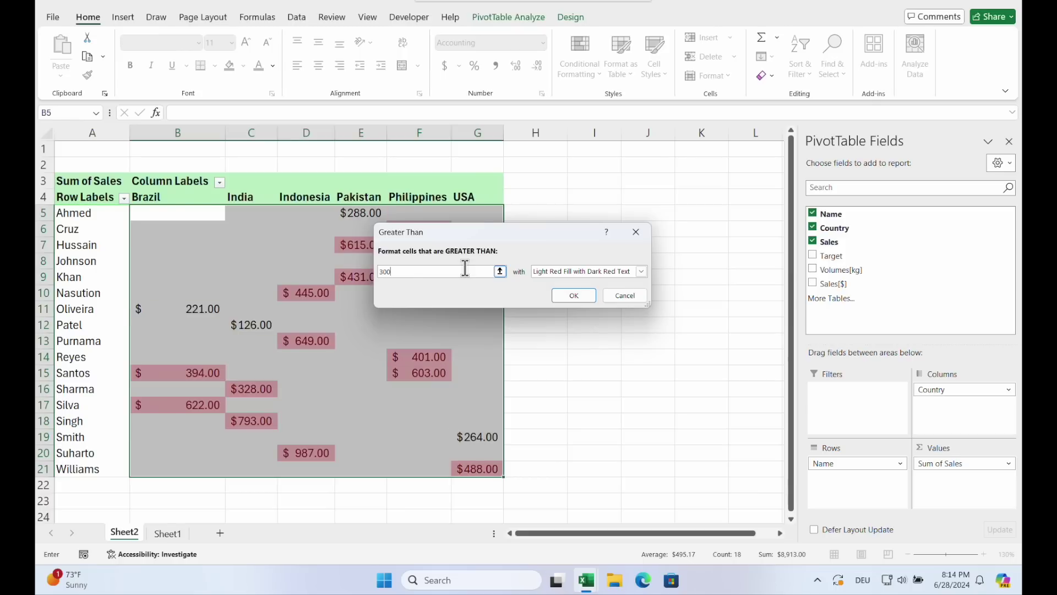
click(574, 295)
click(570, 326)
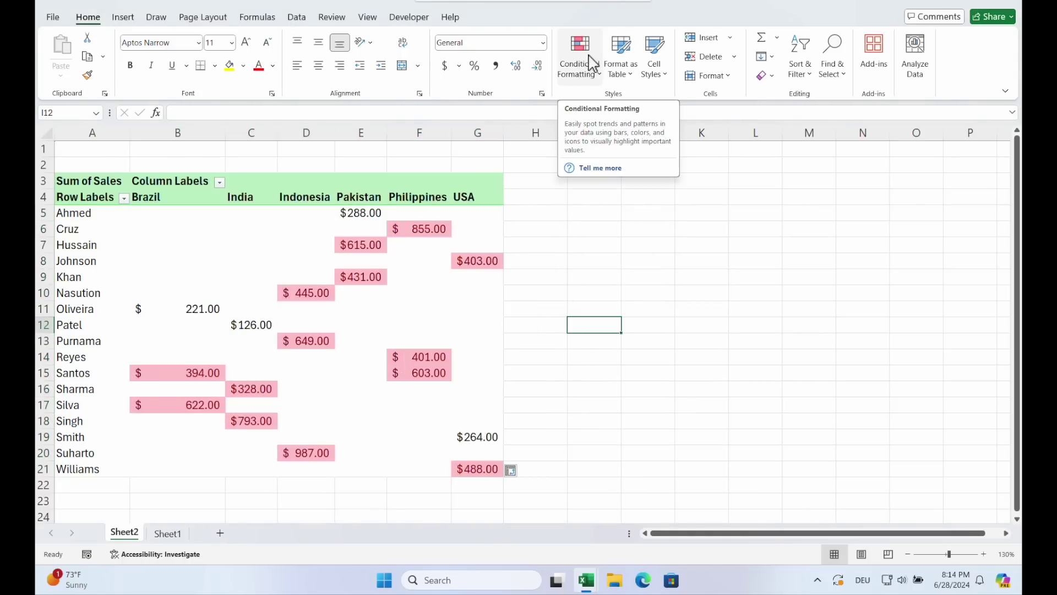
click(655, 245)
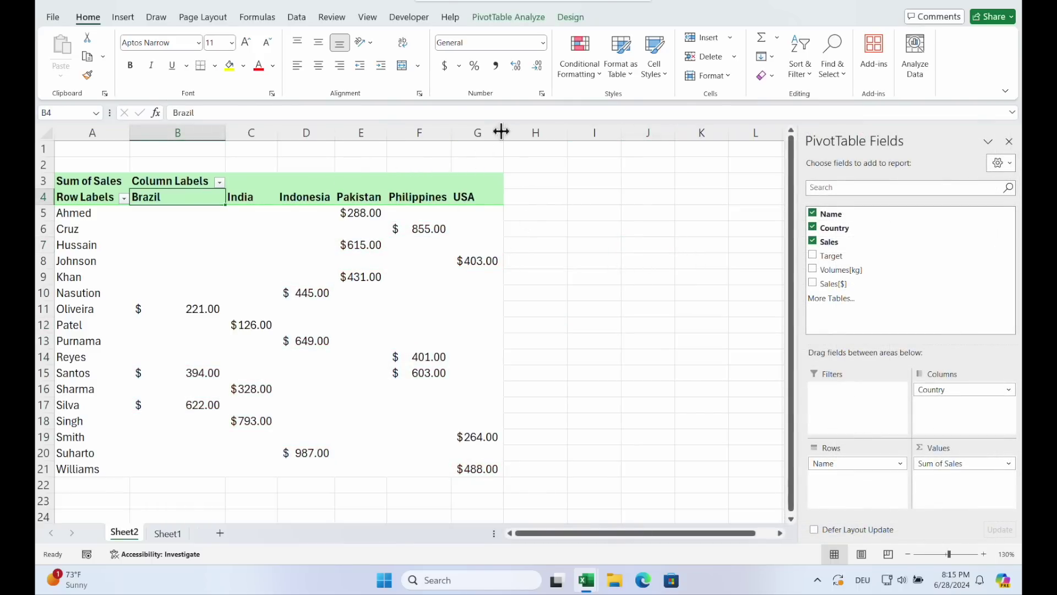
Drag the USA column label so it sits between Indonesia and Pakistan.
click(476, 188)
click(480, 209)
drag(477, 203, 341, 216)
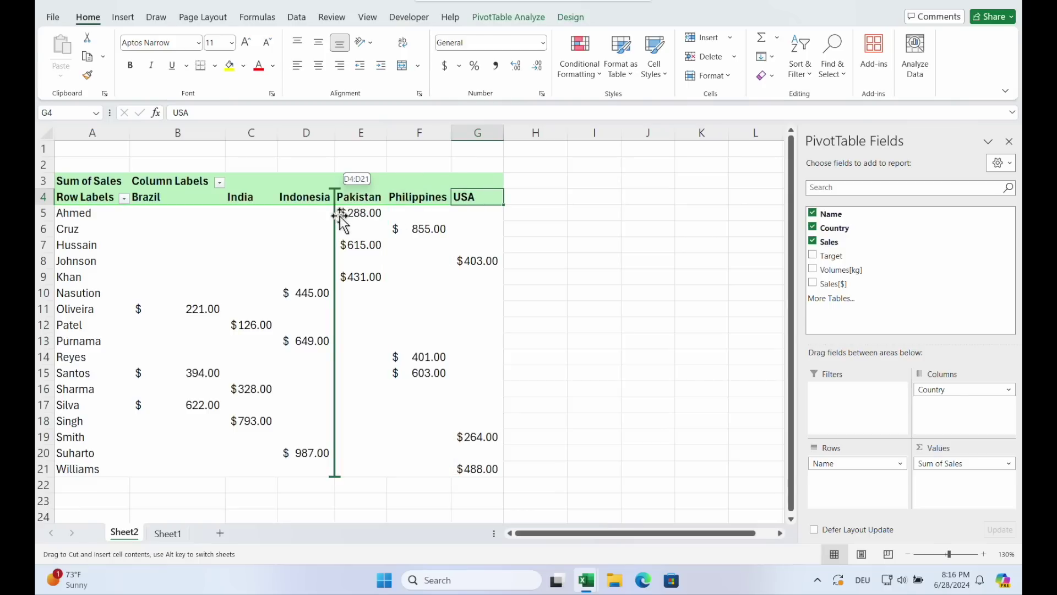
drag(341, 216, 340, 216)
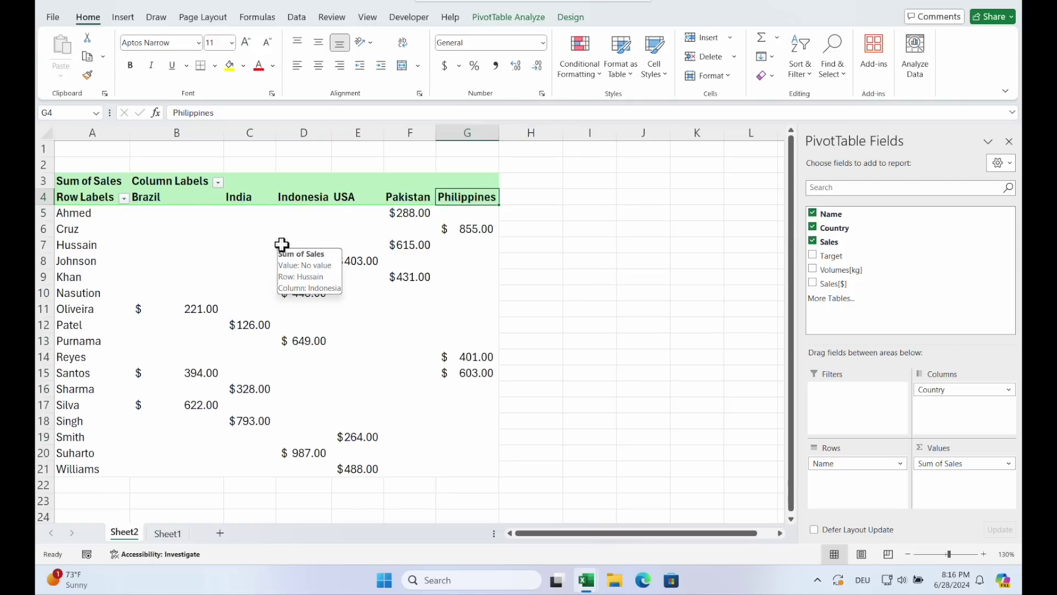
Uncheck 'Autofit column widths on update' in PivotTable Options.
right_click(298, 234)
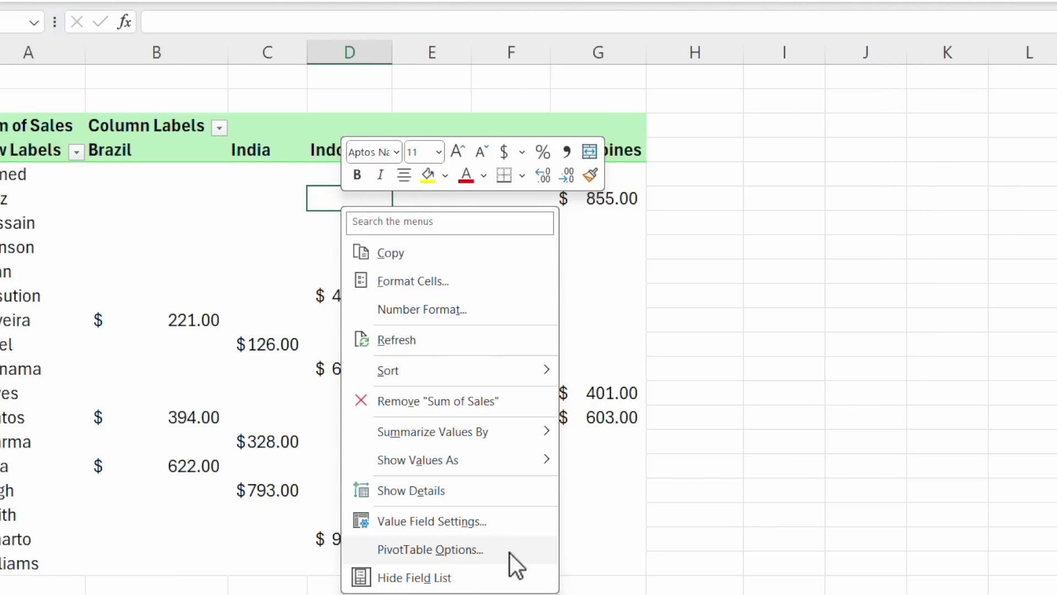
click(510, 552)
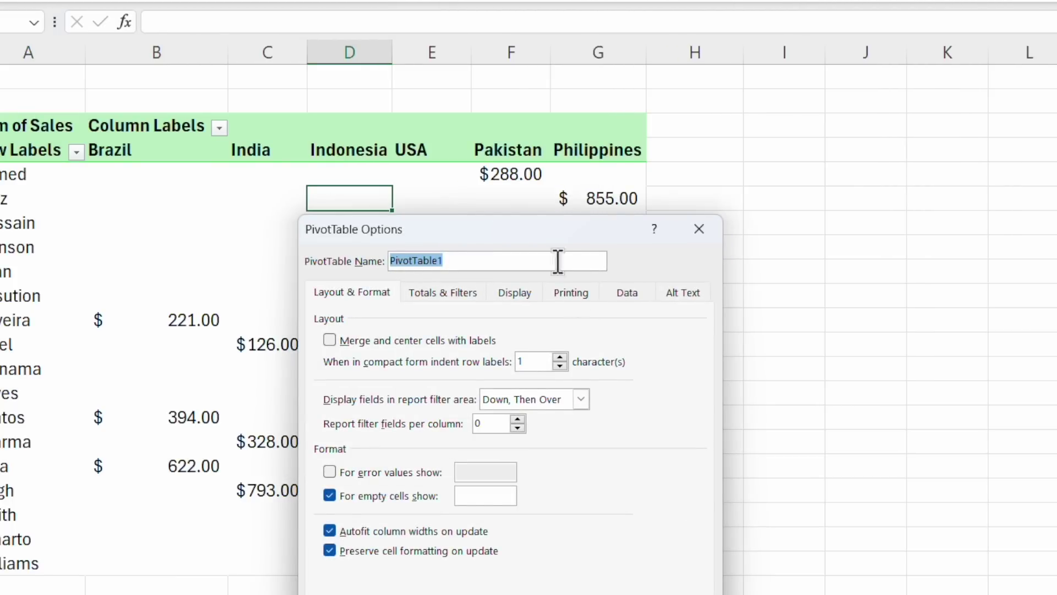
drag(545, 234, 559, 34)
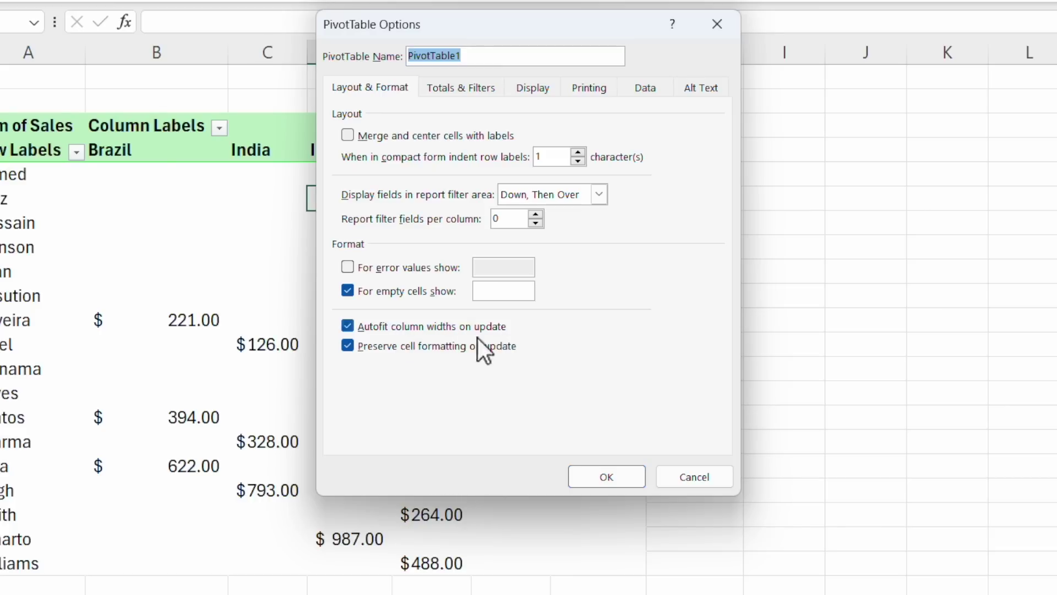
click(348, 325)
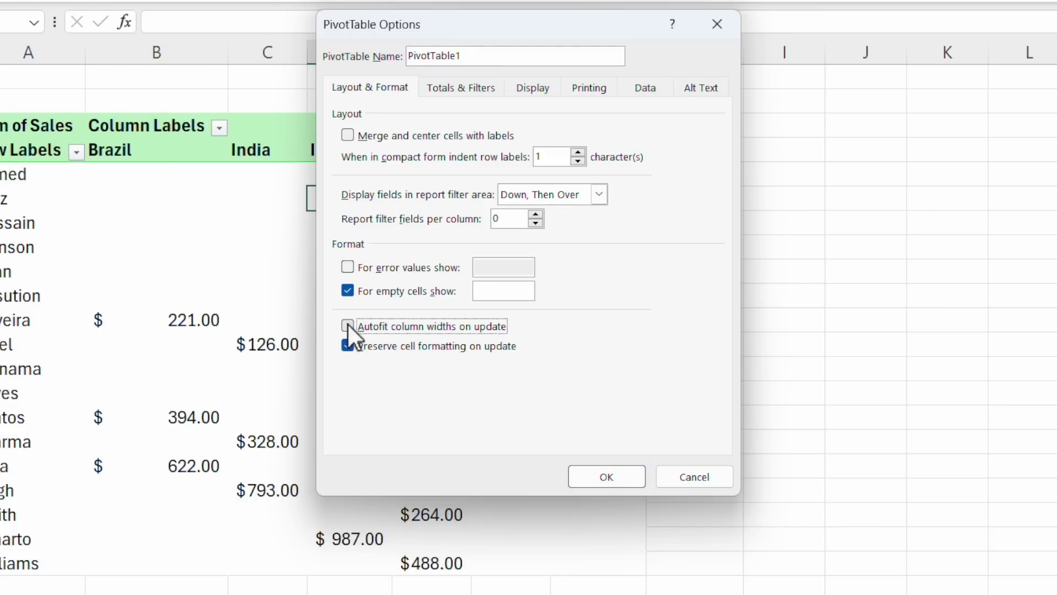
click(607, 477)
Move Indonesia after USA and Philippines before India, narrowing column D.
click(346, 155)
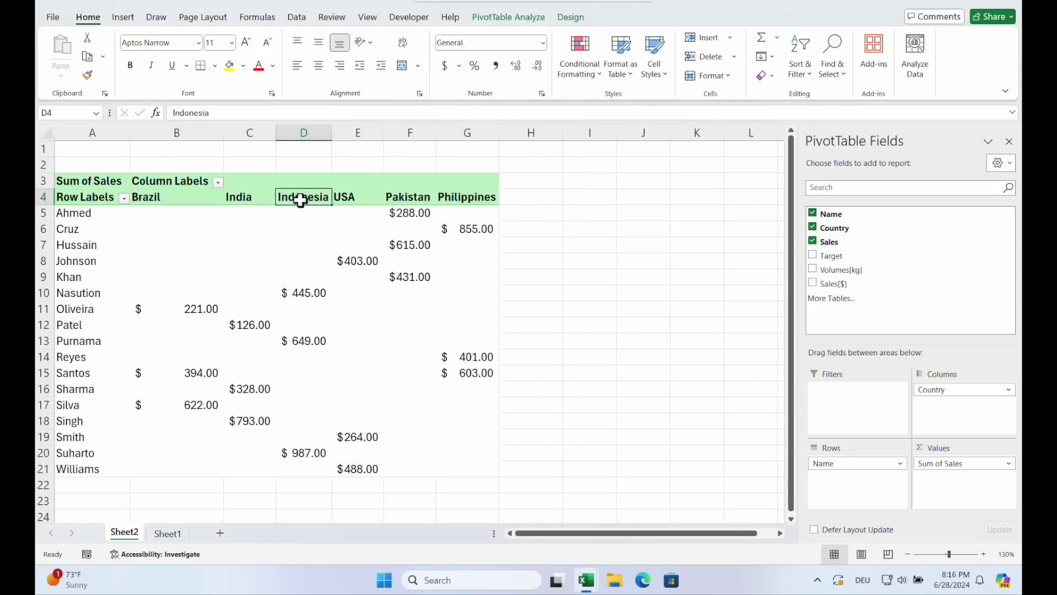
drag(304, 204, 380, 201)
drag(332, 133, 307, 133)
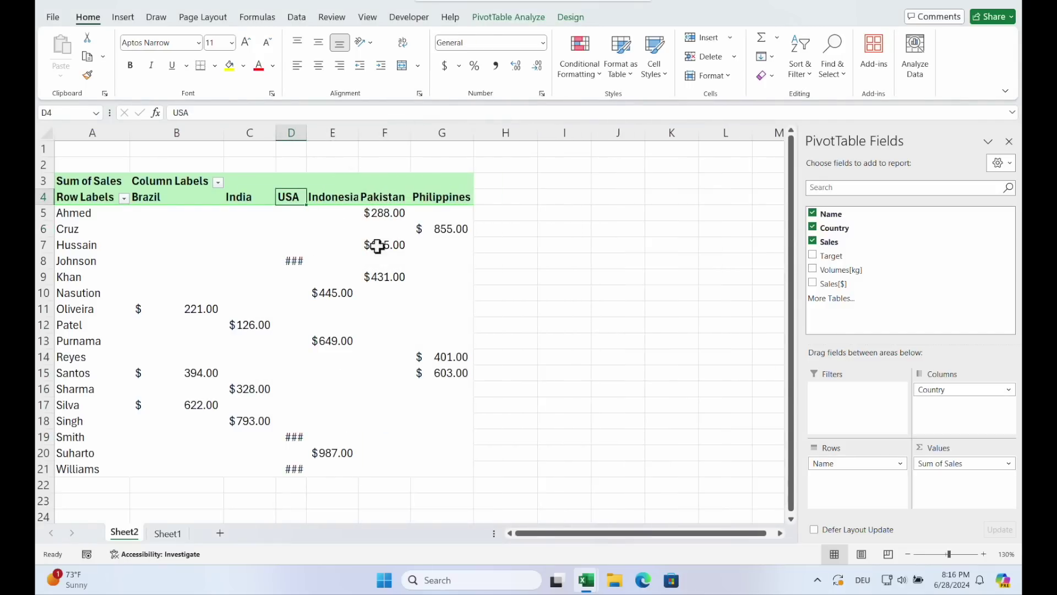
drag(300, 265, 295, 454)
click(430, 196)
drag(437, 208, 237, 212)
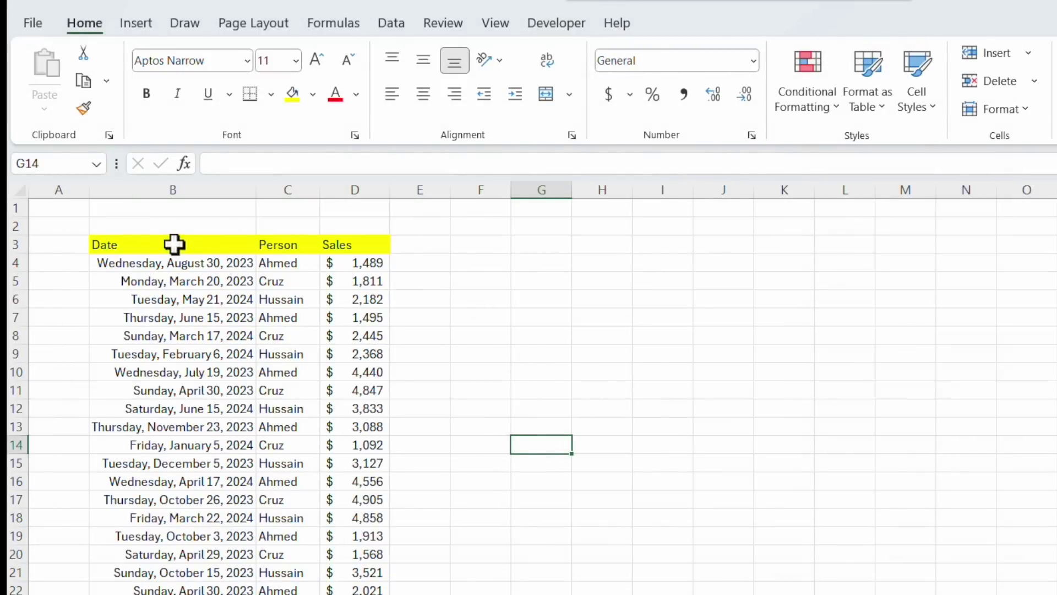
Select the Date, Person and Sales data from B3 down to the last row.
drag(229, 264, 247, 318)
drag(278, 263, 286, 372)
drag(359, 263, 358, 445)
drag(186, 242, 343, 247)
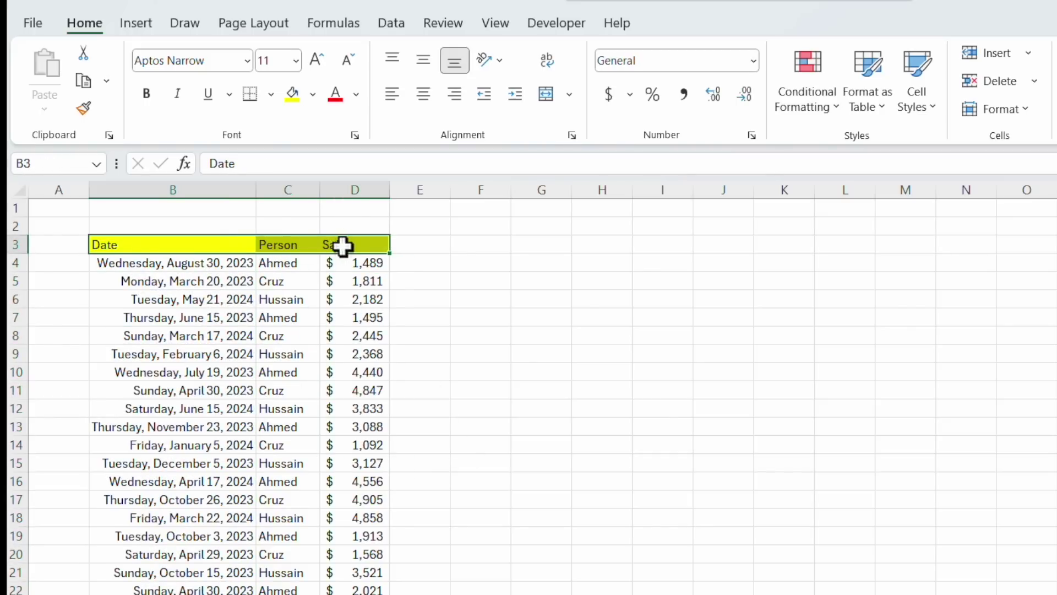
key(ctrl+shift+Down)
scroll(411, 253, up, 2)
Insert a PivotTable from that range onto a new worksheet.
click(134, 24)
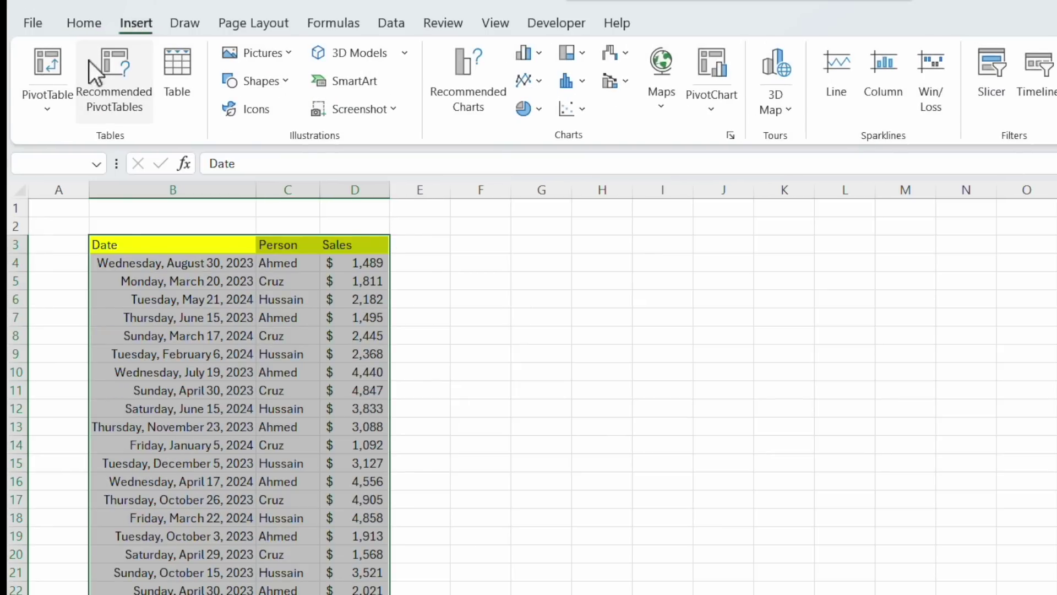
click(50, 104)
click(86, 137)
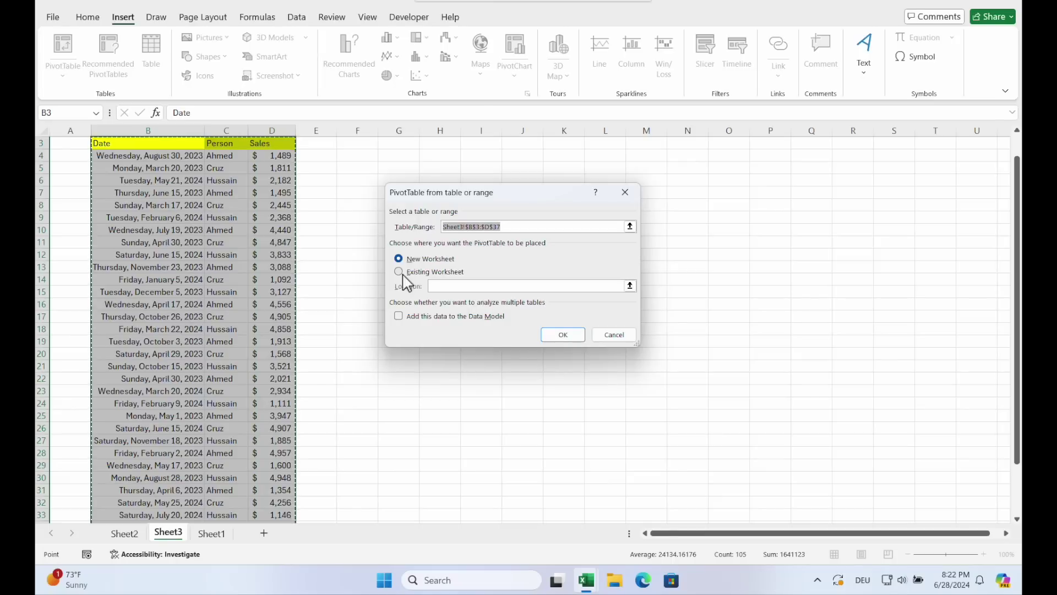
click(798, 490)
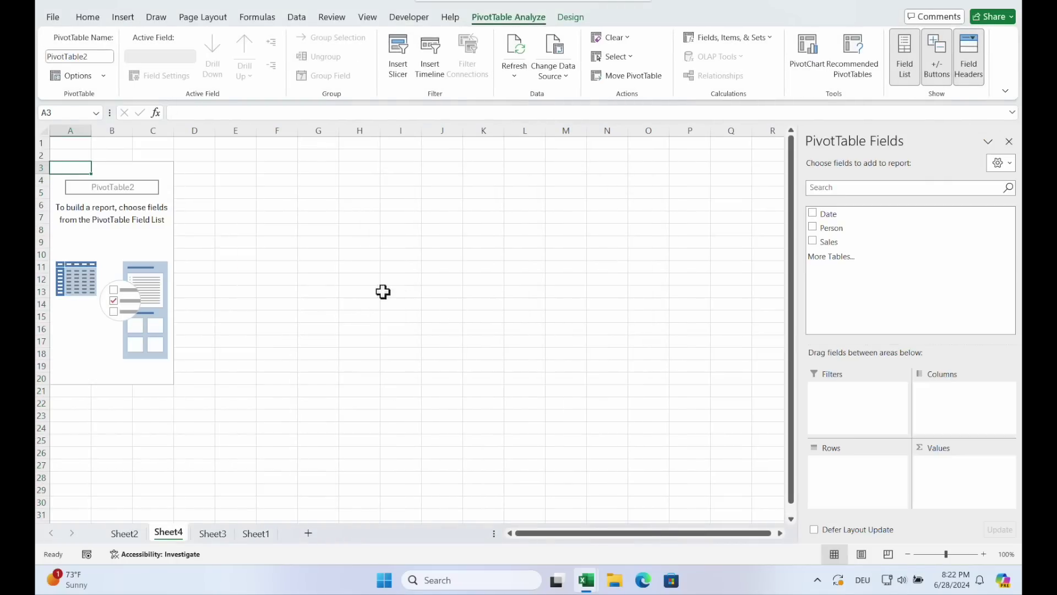
click(383, 292)
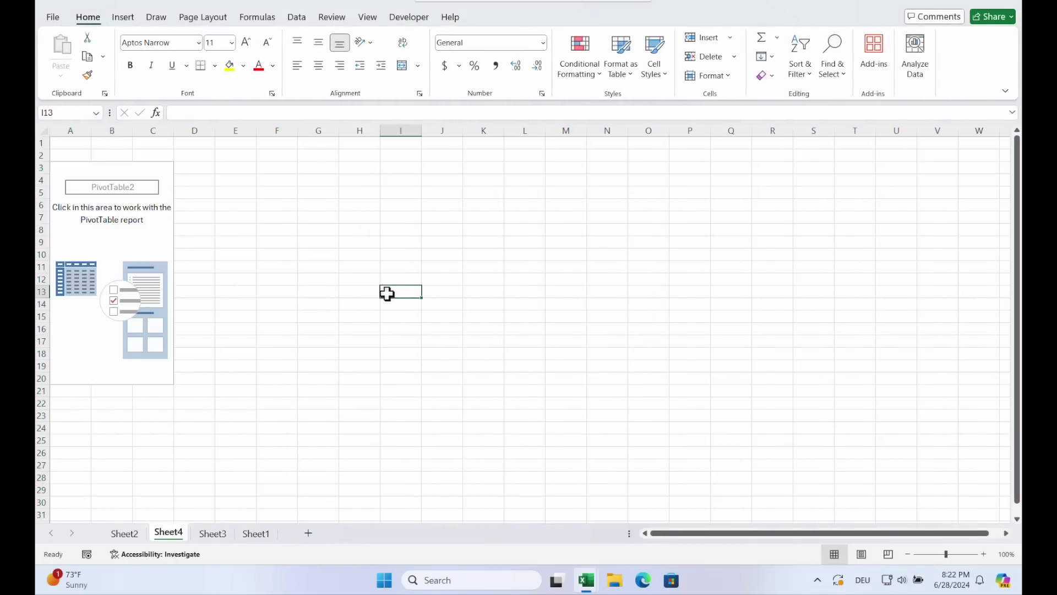
scroll(383, 292, up, 2)
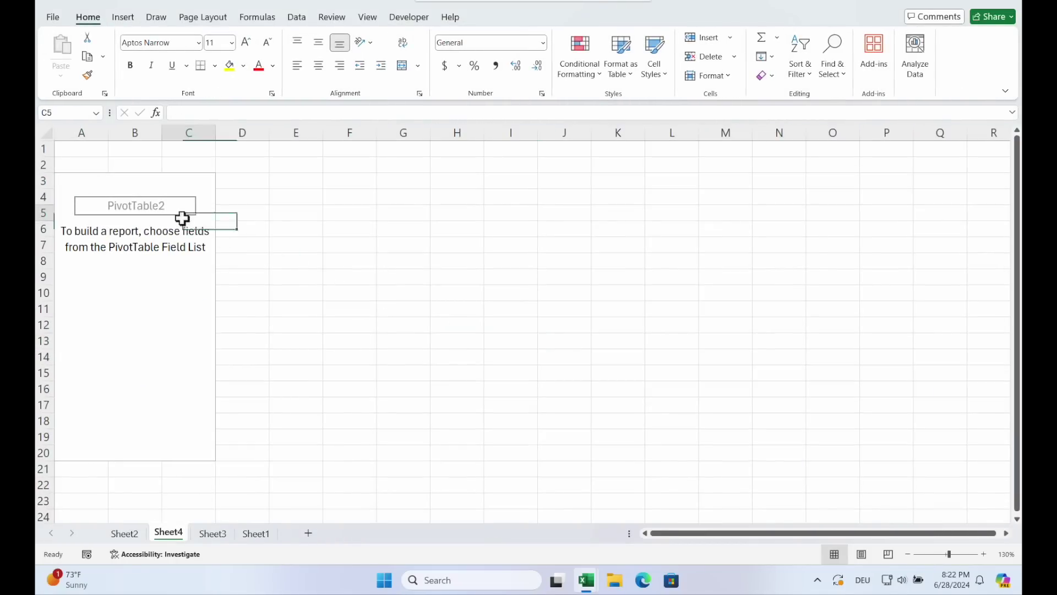
Put Date in Rows, Person in Columns and Sum of Sales in Values.
click(187, 216)
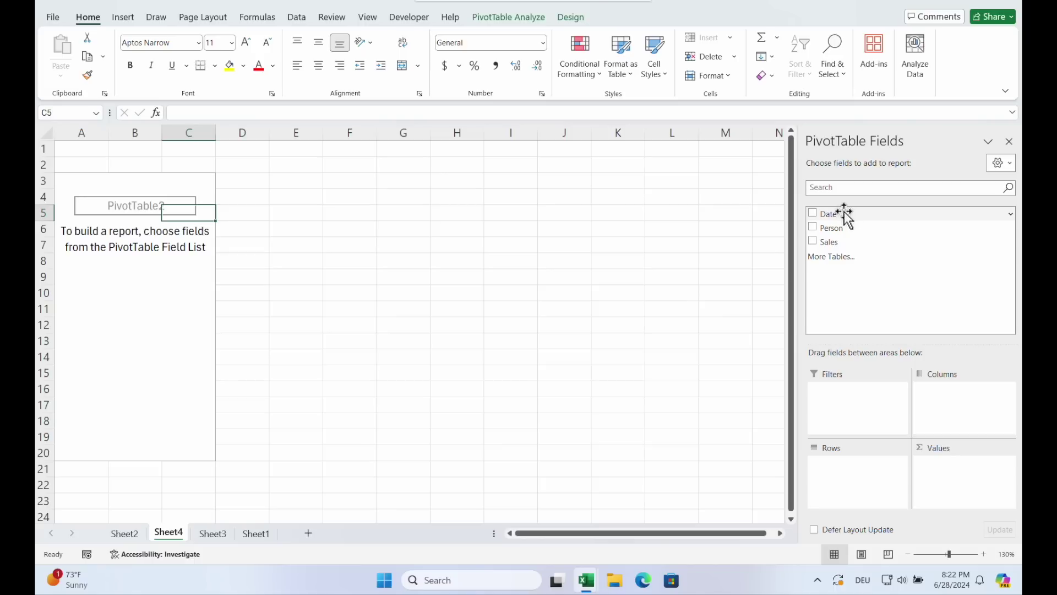
drag(846, 218, 870, 465)
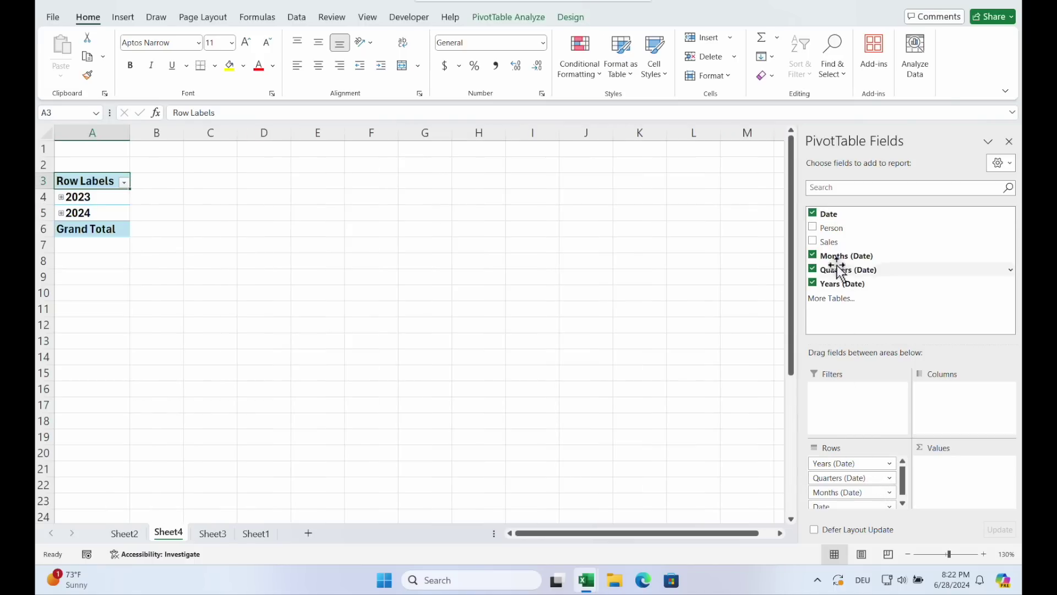
drag(841, 232, 984, 419)
drag(832, 243, 977, 493)
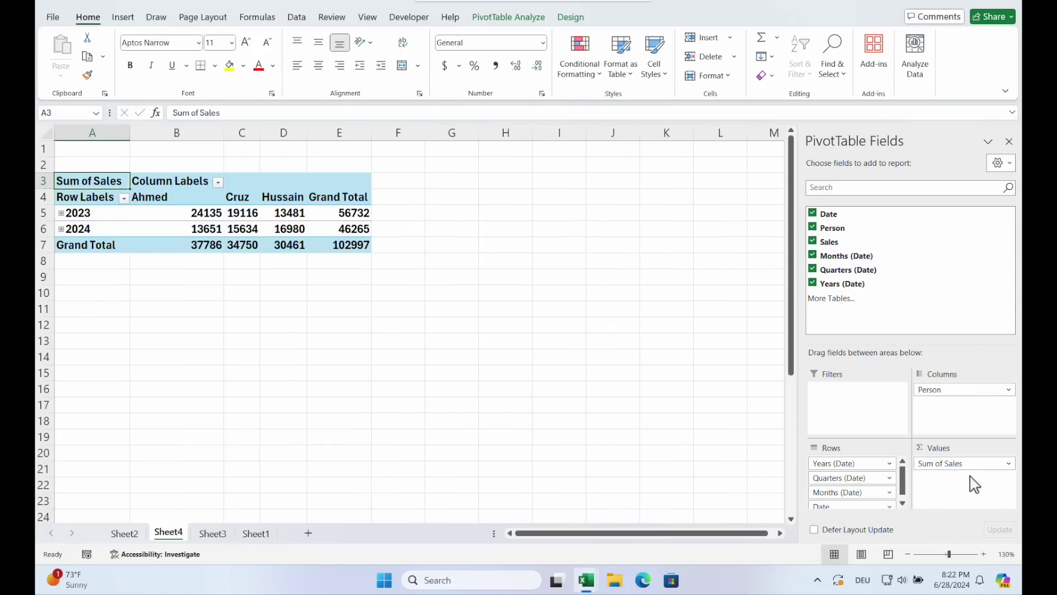
Format the value cells B5:E7 as Accounting dollars with no decimals.
drag(220, 213, 323, 245)
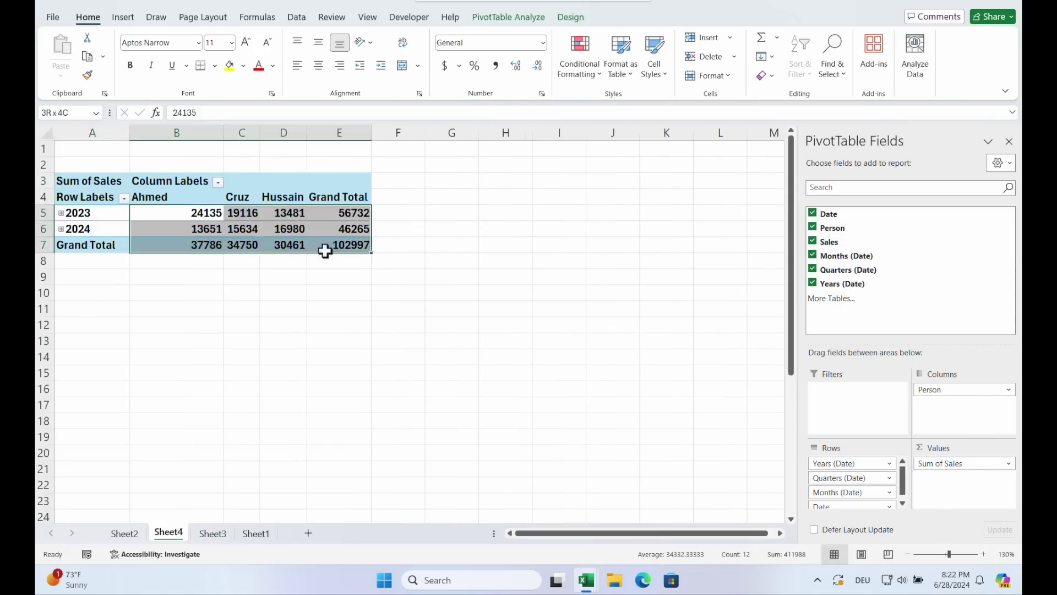
click(446, 65)
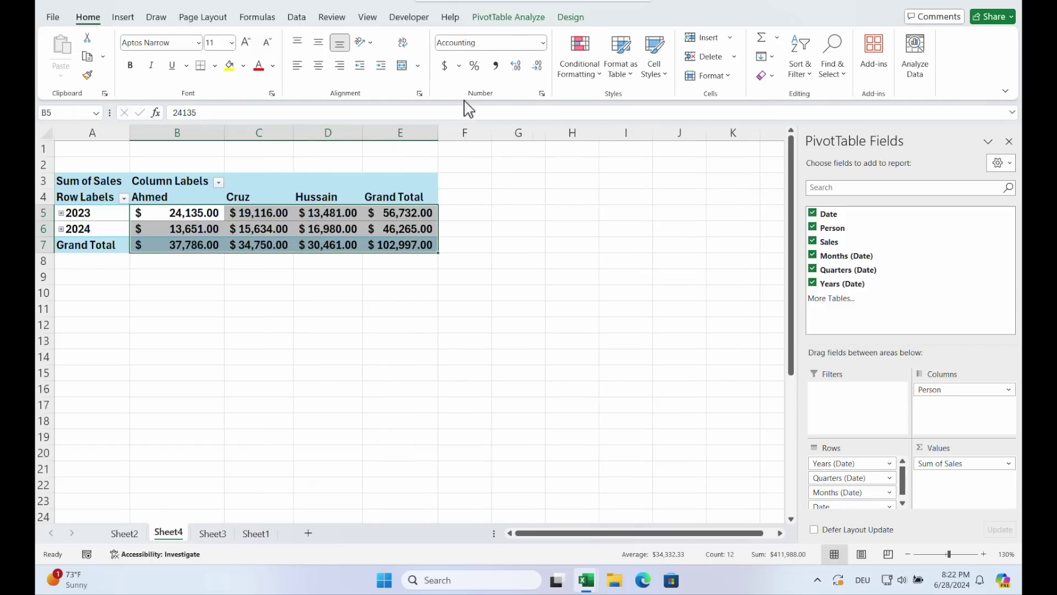
click(538, 66)
click(537, 66)
drag(355, 315, 375, 344)
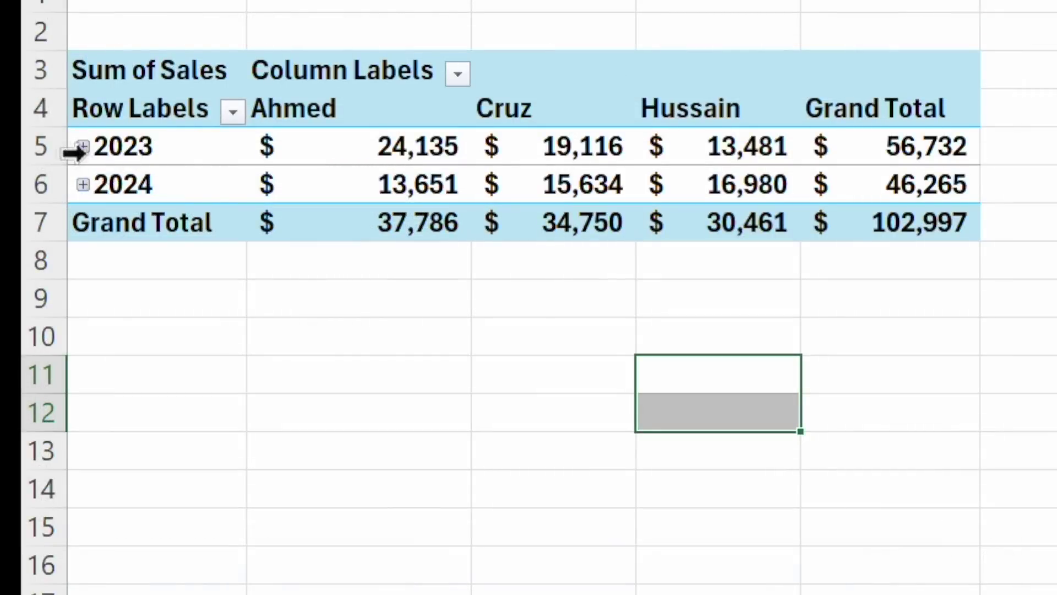
Expand 2023 through Qtr1 and March to individual dates, and select the expanded row labels.
click(82, 146)
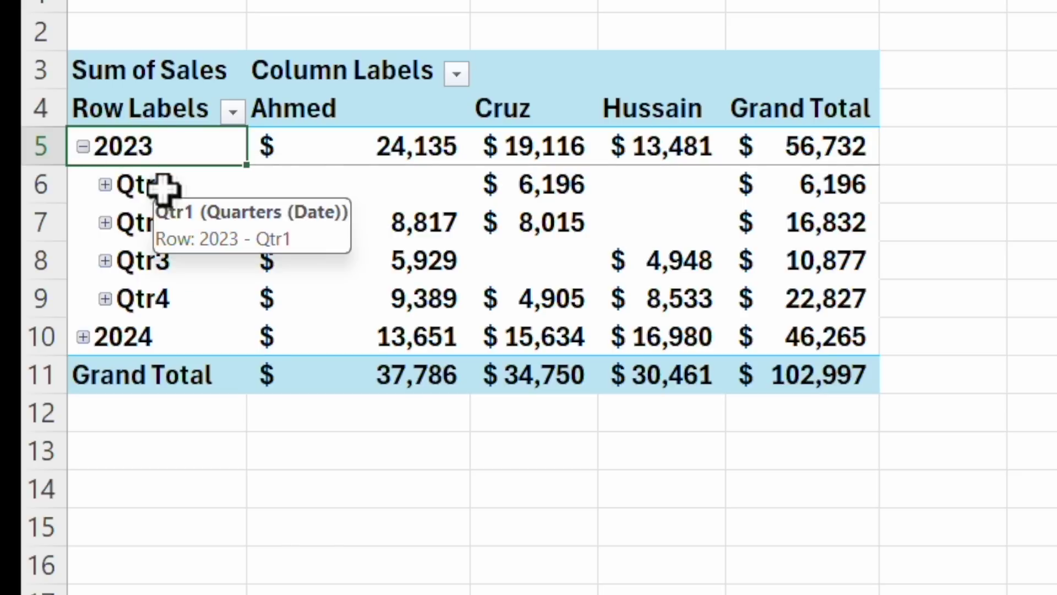
click(105, 185)
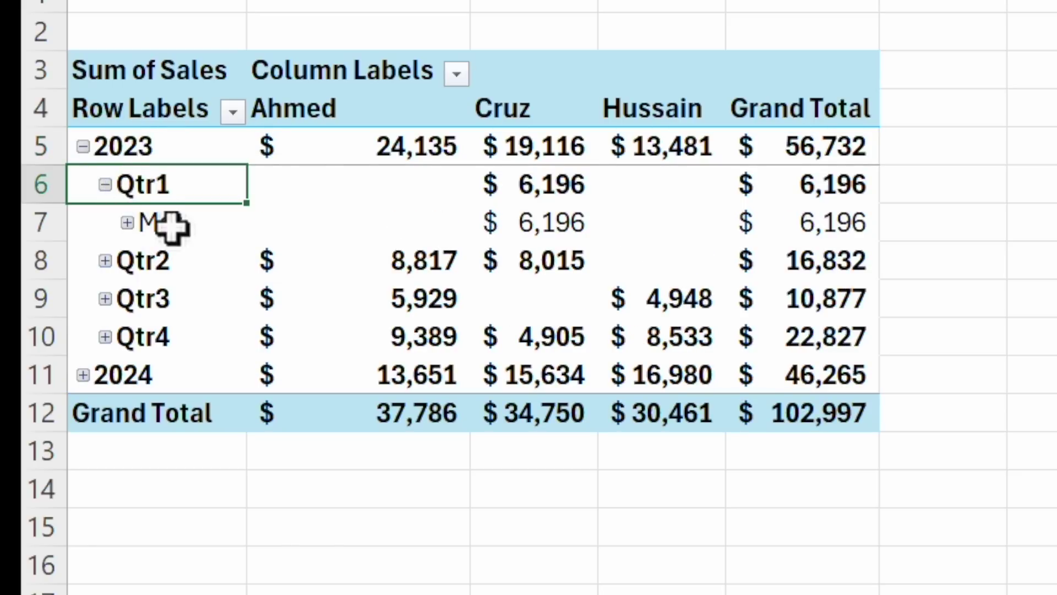
click(127, 222)
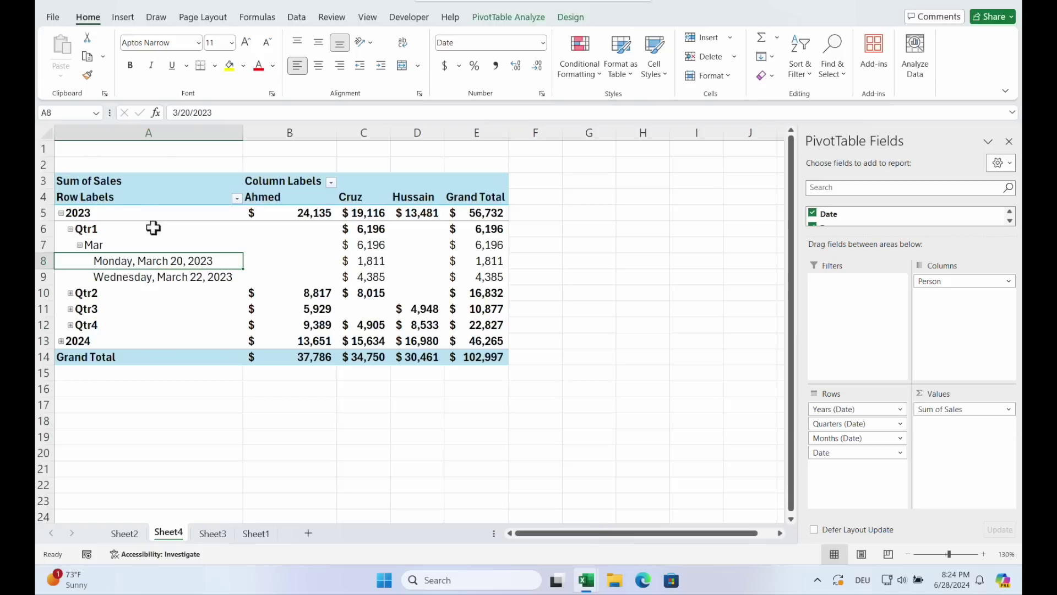
drag(150, 227, 181, 341)
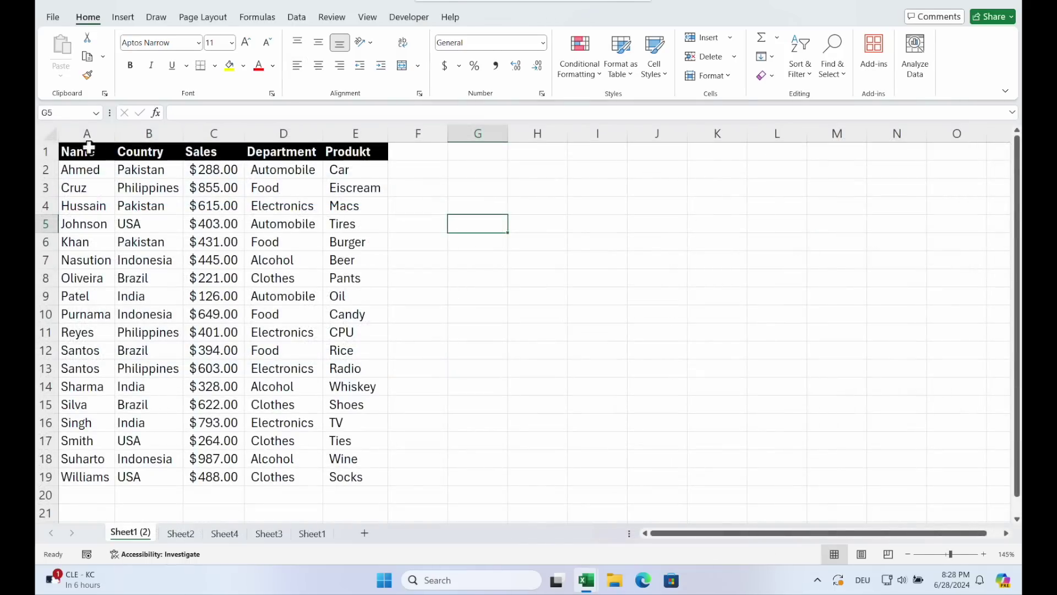
Create a PivotTable from the whole sales table on a new worksheet.
click(89, 147)
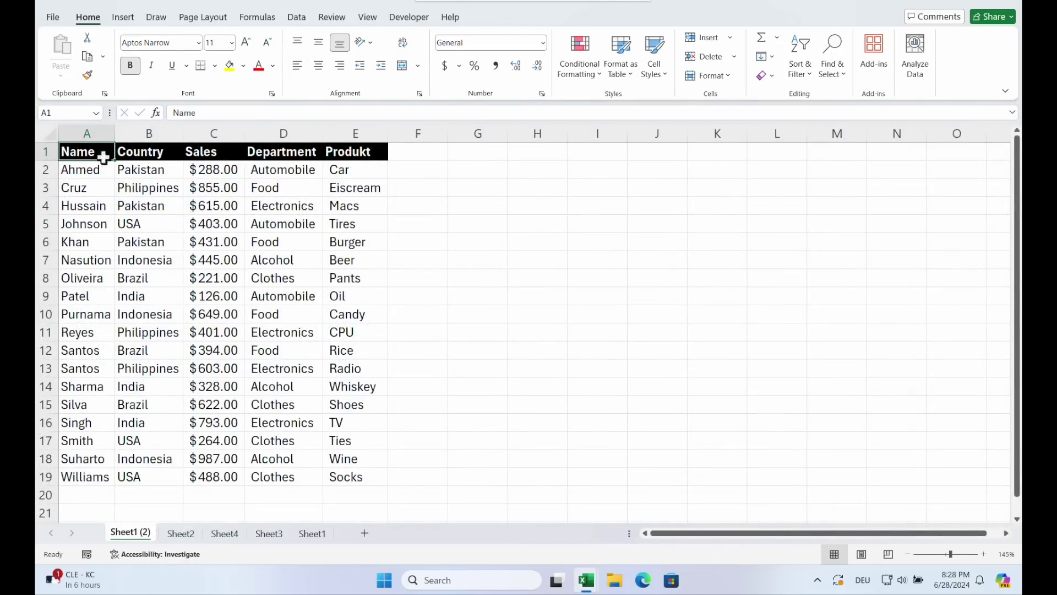
key(ctrl+a)
click(123, 17)
click(62, 68)
click(94, 98)
click(558, 333)
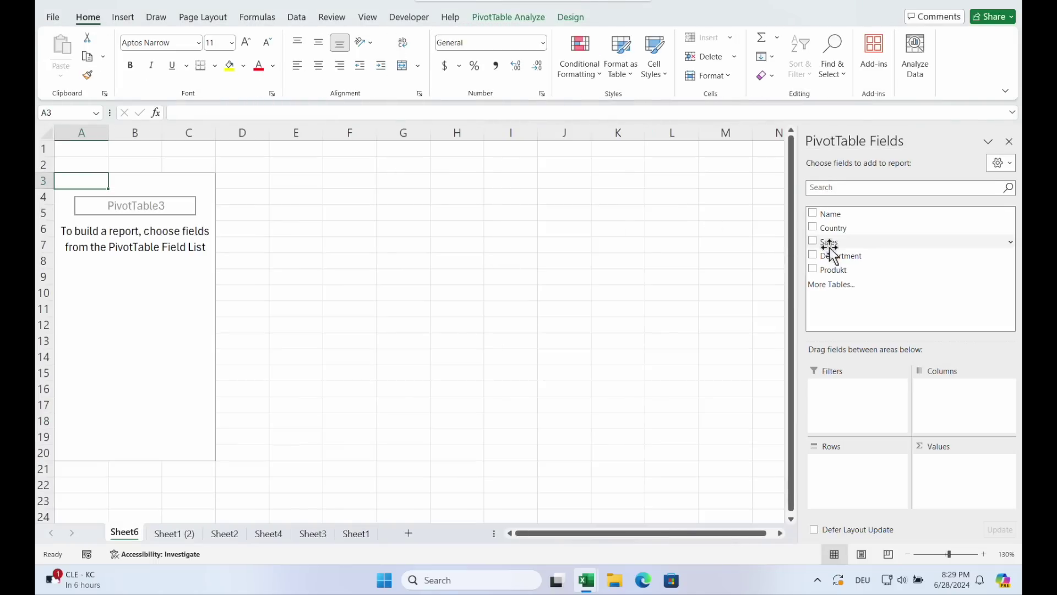
Sum Sales in dollar format and list Department in the rows.
drag(829, 242, 985, 493)
click(88, 197)
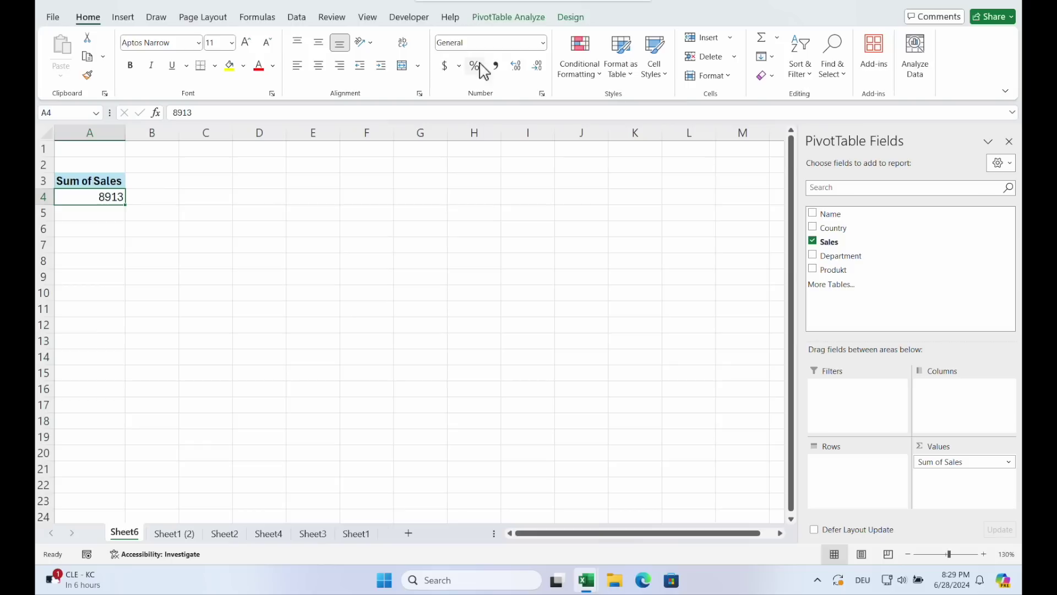
click(444, 65)
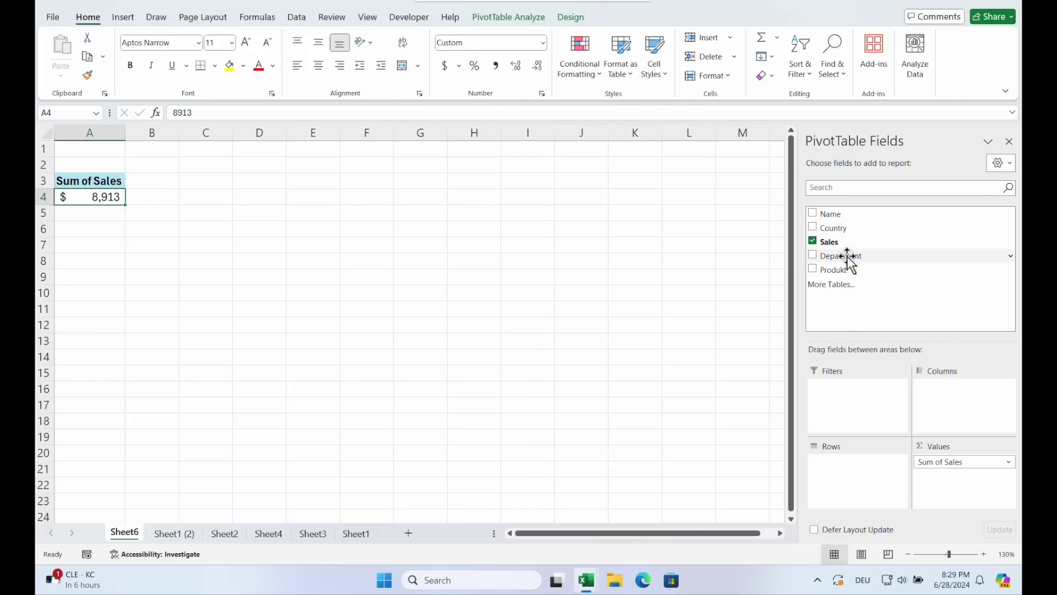
drag(848, 258, 884, 493)
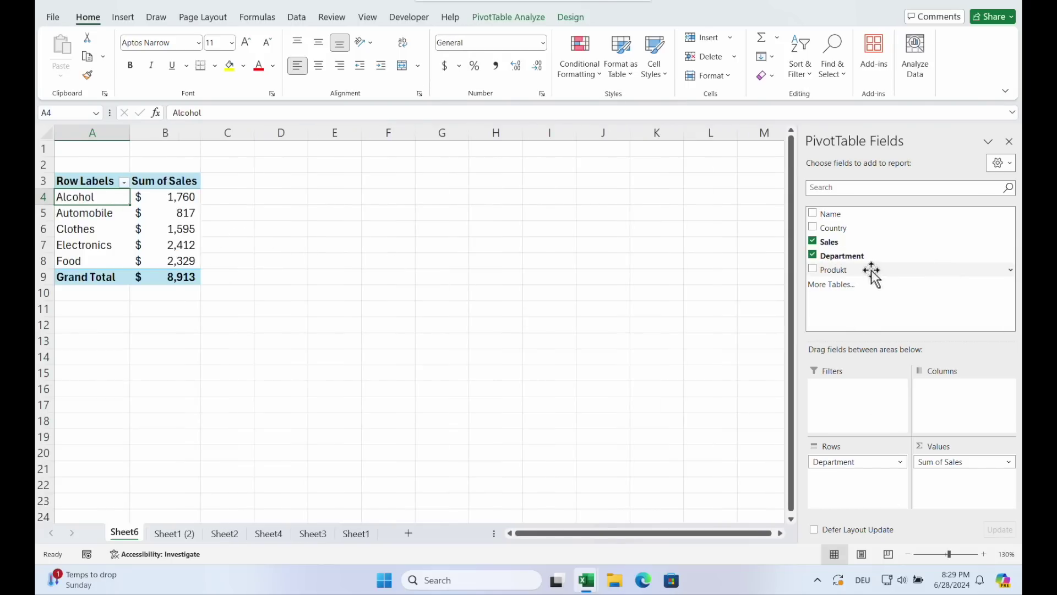
Nest Produkt under Department, then collapse Alcohol, Automobile, Clothes, Electronics and Food to their totals.
drag(872, 270, 890, 482)
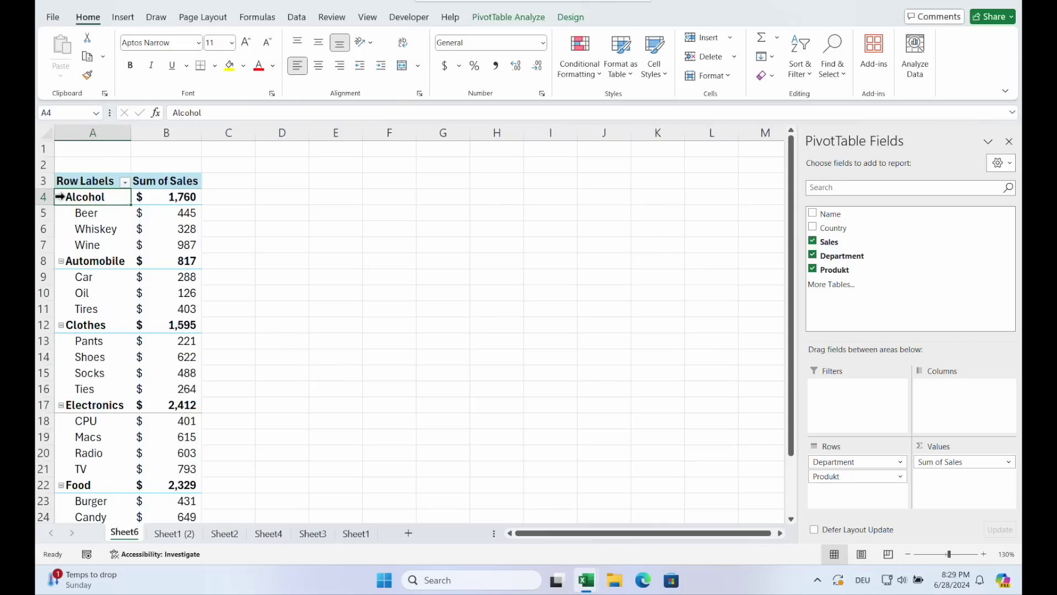
right_click(87, 201)
mouse_move(179, 356)
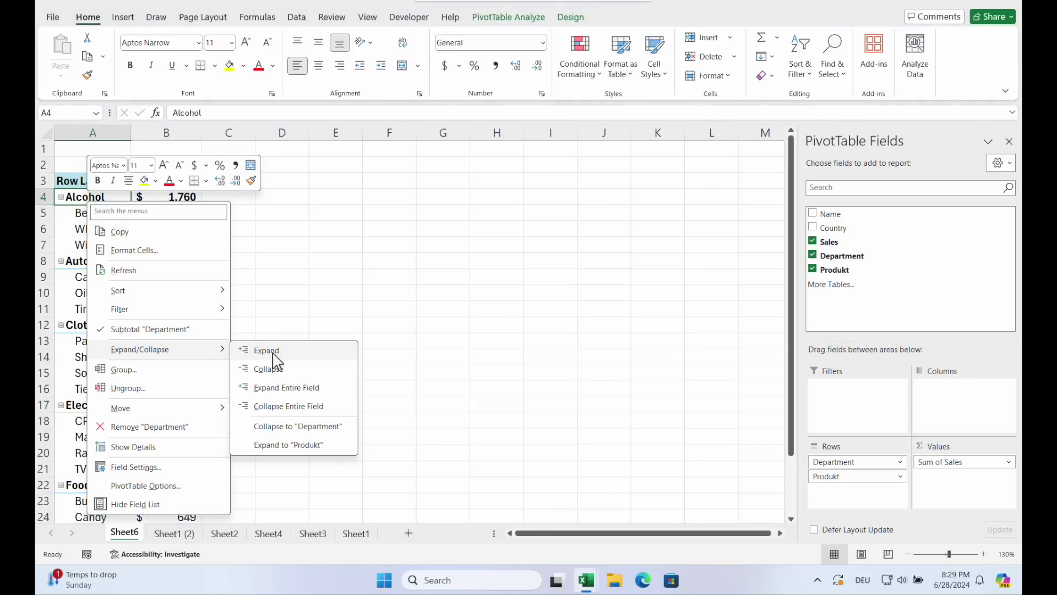
click(323, 372)
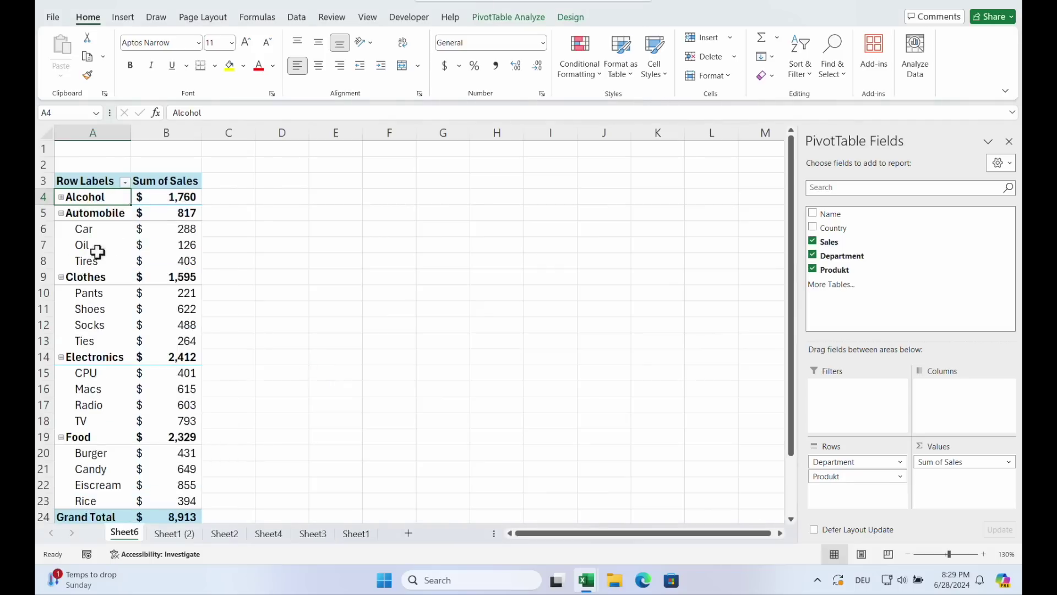
click(62, 214)
click(61, 229)
click(61, 245)
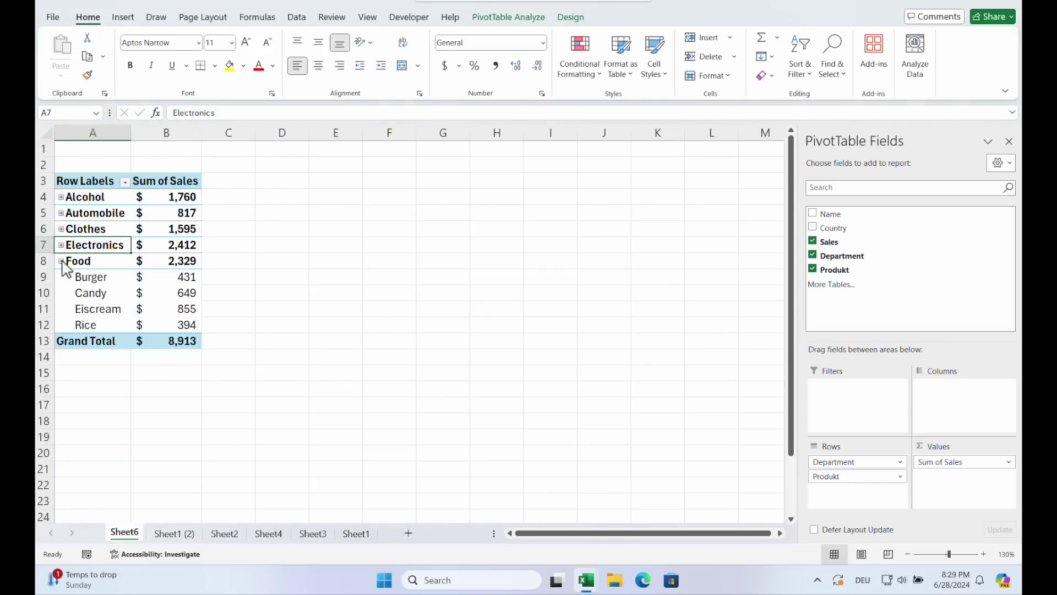
click(61, 261)
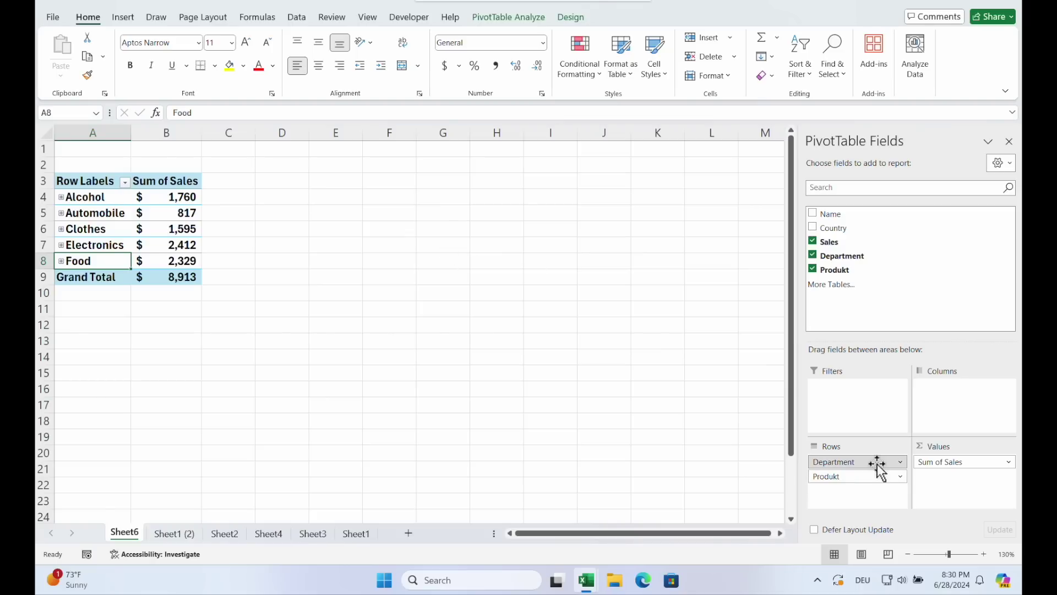
Move Department into Columns so products run down the rows, and select the Beer label.
drag(878, 464, 960, 414)
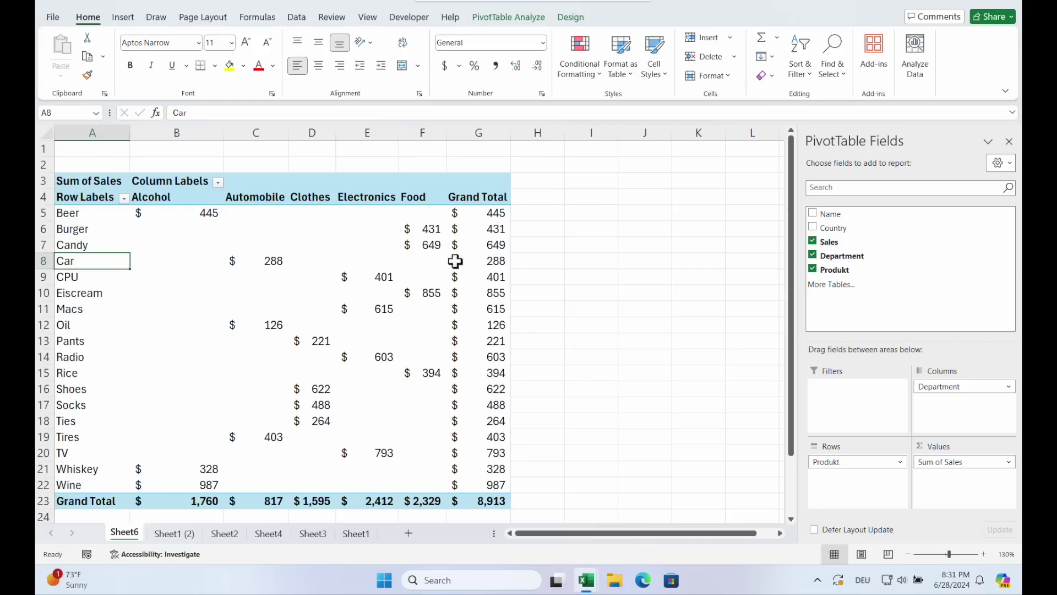
click(102, 212)
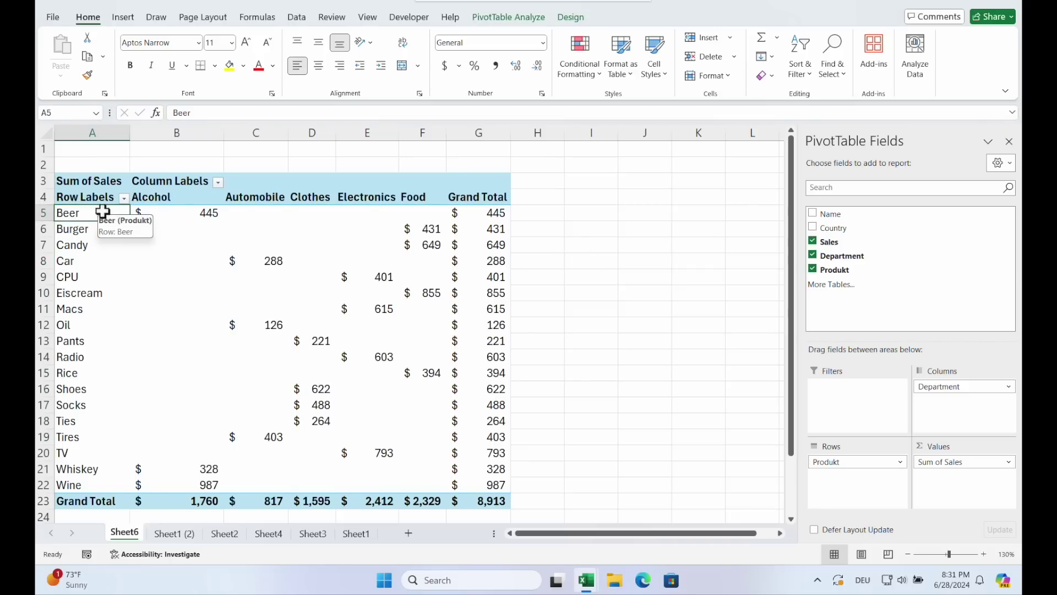
drag(102, 212, 97, 480)
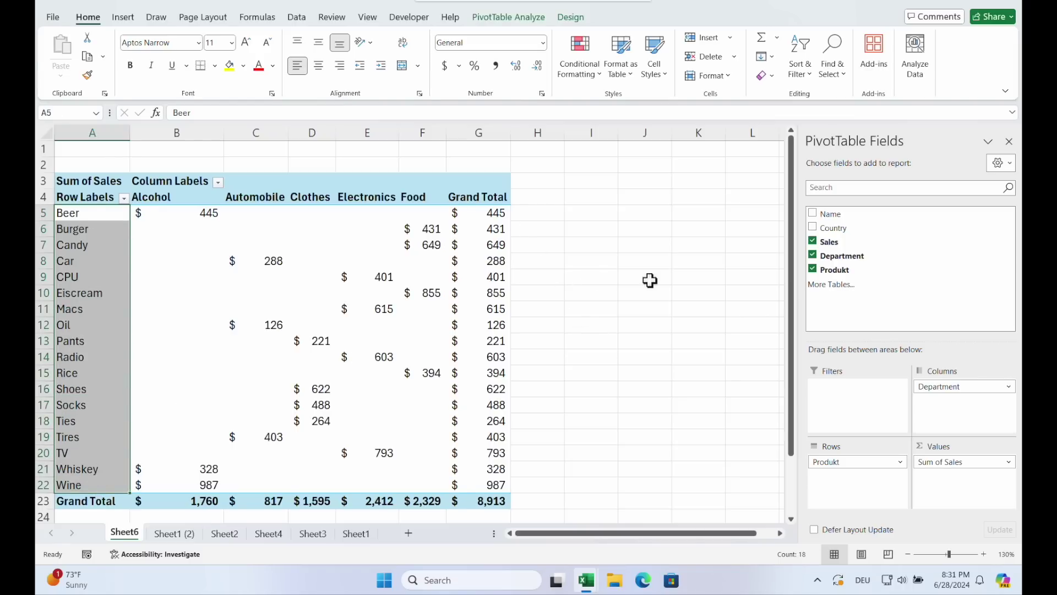
click(88, 214)
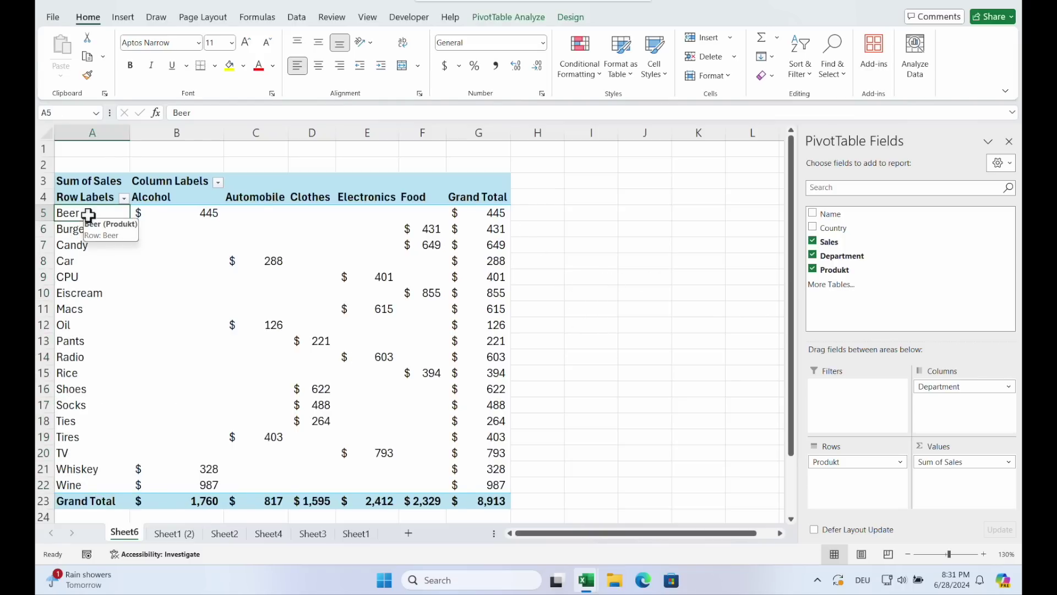
right_click(88, 214)
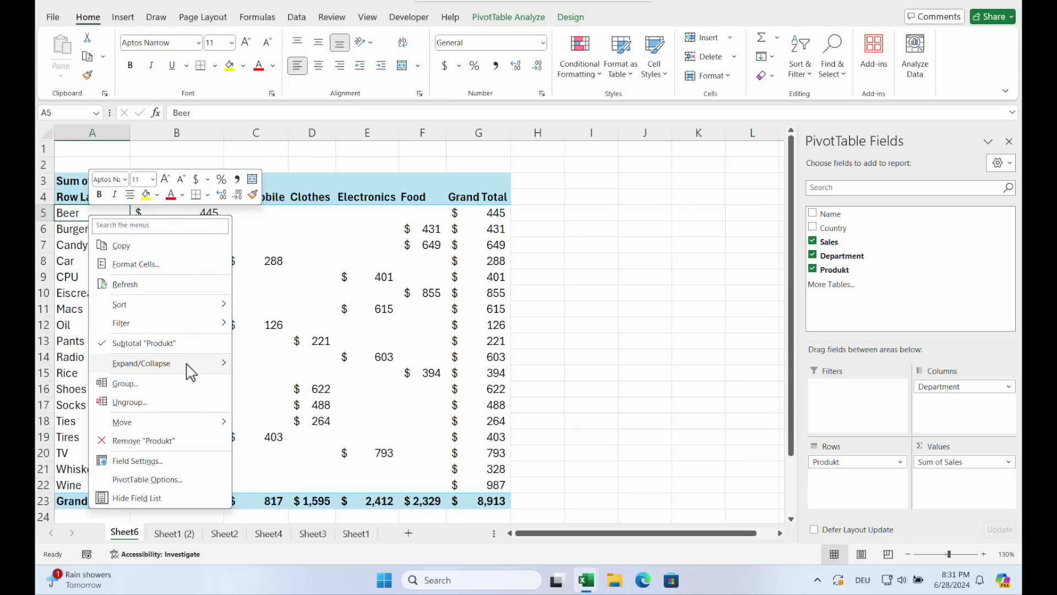
mouse_move(199, 313)
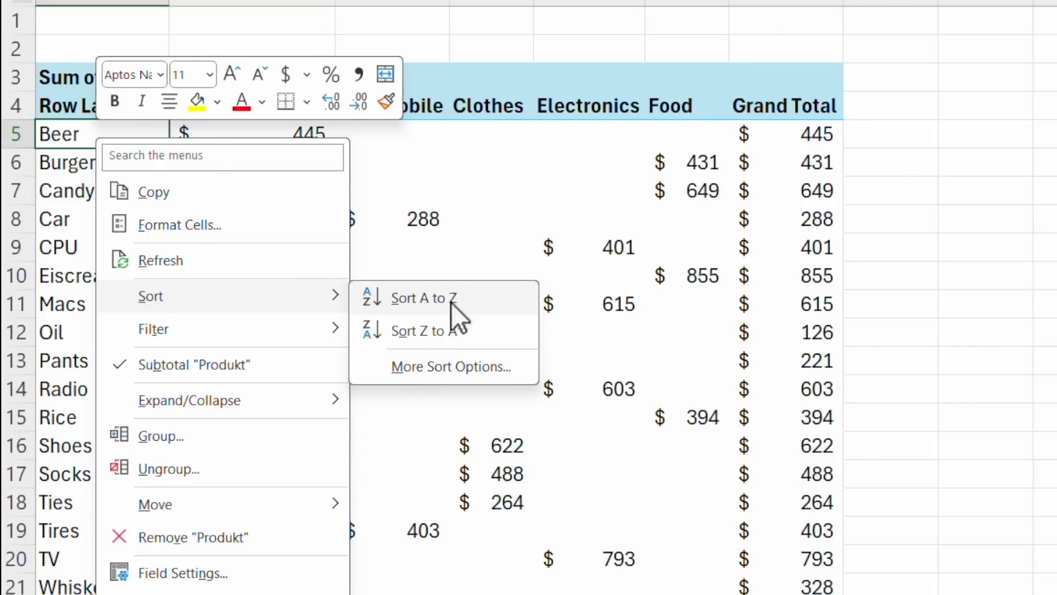
Sort products ascending by Sum of Sales, then select the Grand Total values to check them.
click(444, 368)
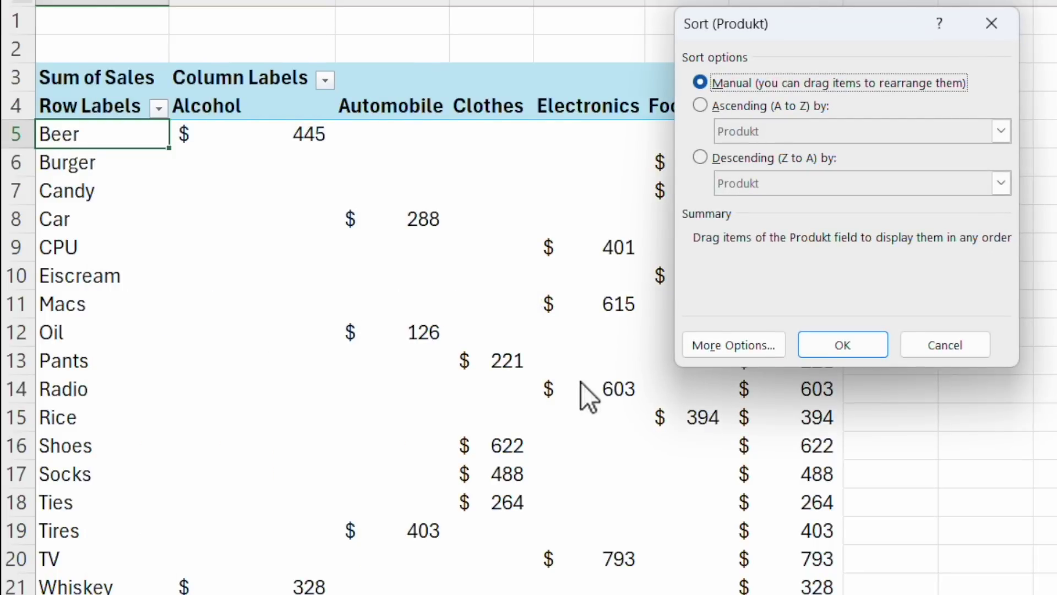
click(700, 103)
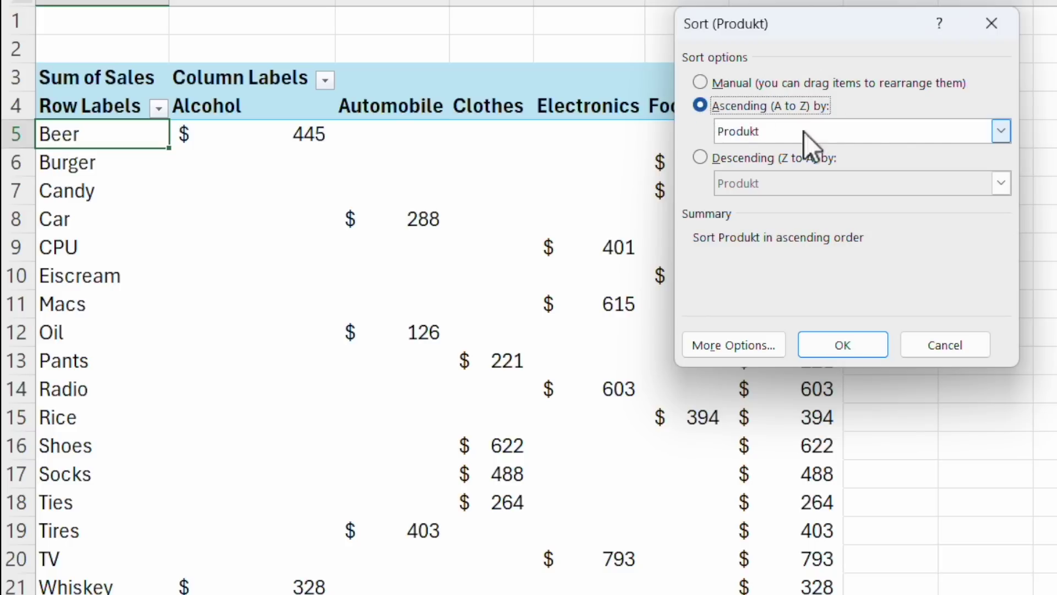
click(934, 138)
click(830, 162)
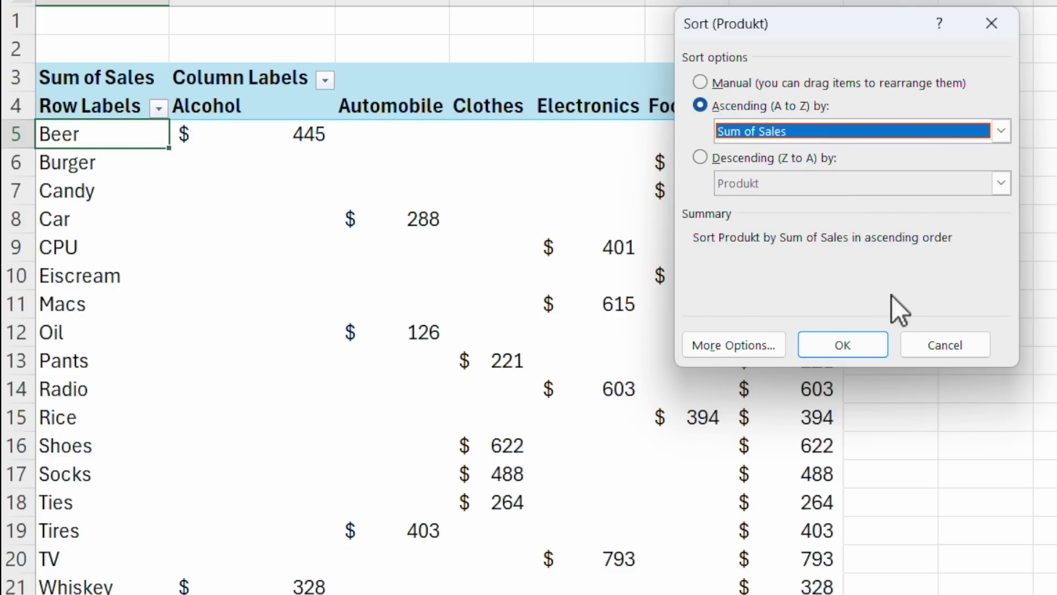
click(862, 347)
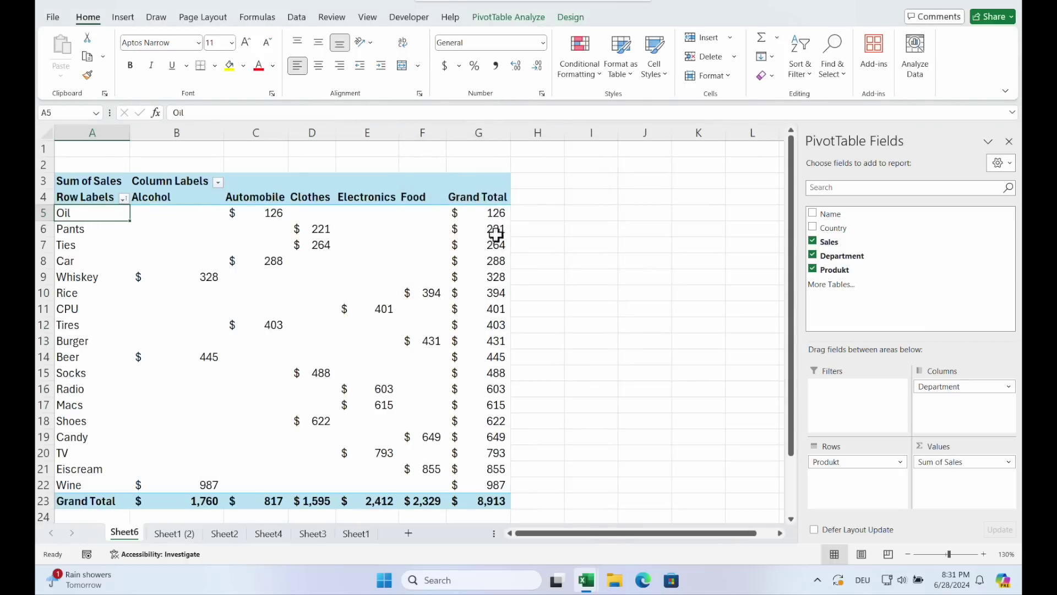
drag(499, 211, 503, 326)
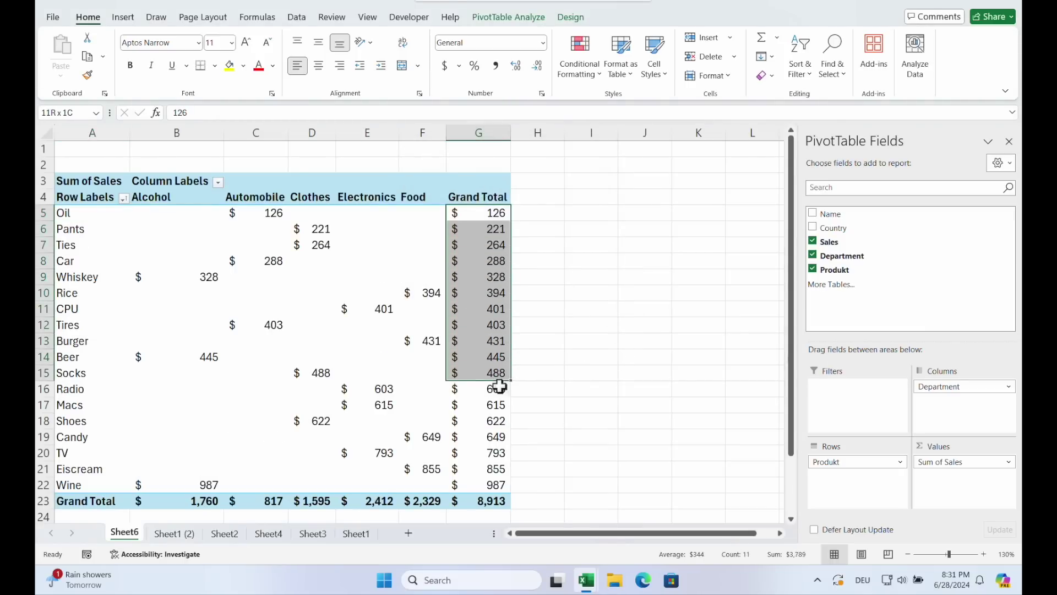
drag(498, 392, 498, 505)
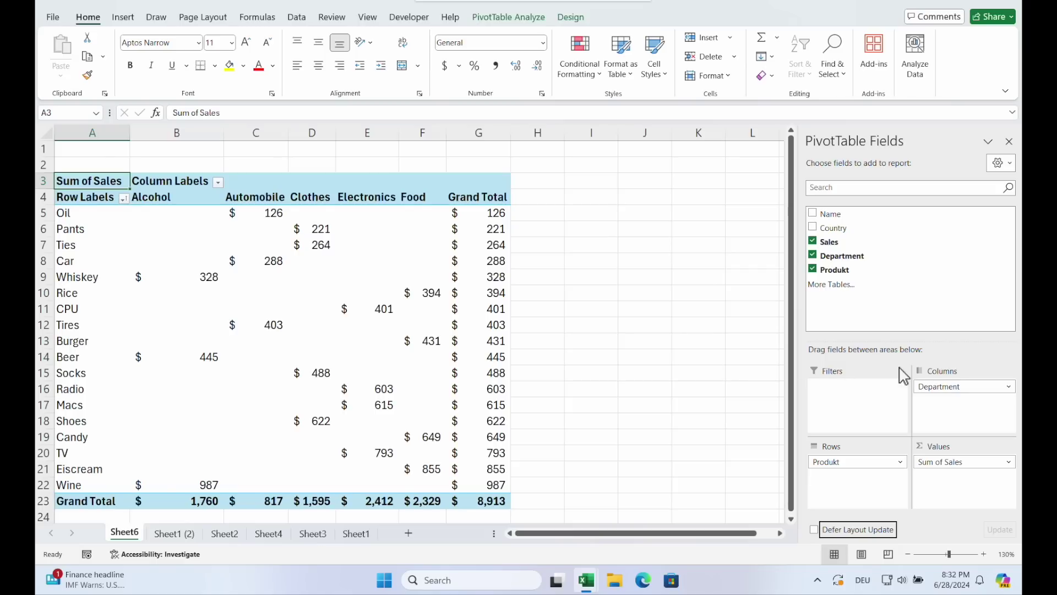
Make Department a report filter set to Food, with Name replacing Produkt in the rows.
drag(953, 384, 878, 402)
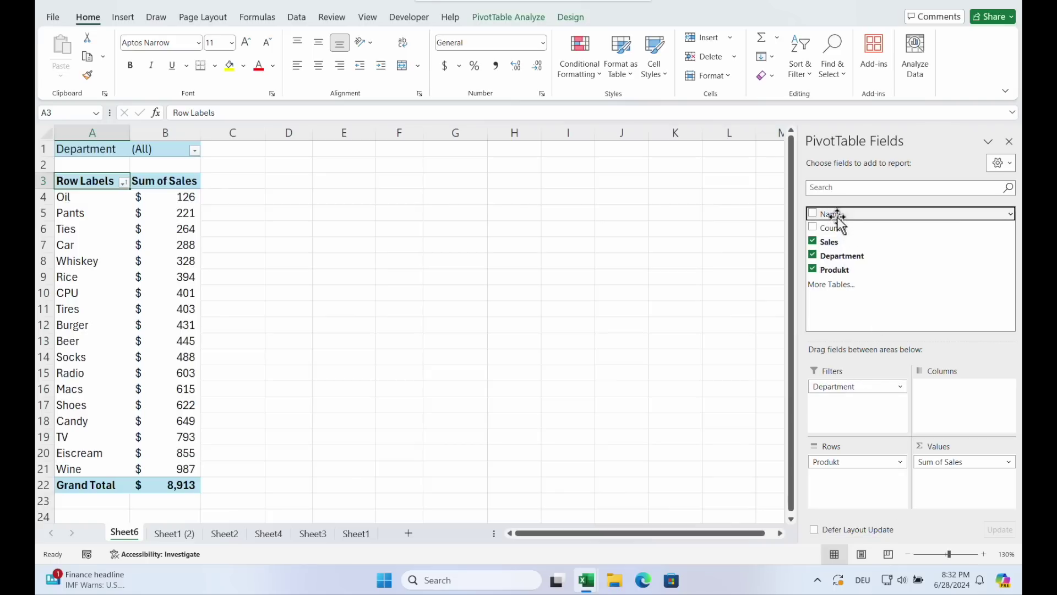
drag(838, 215, 858, 461)
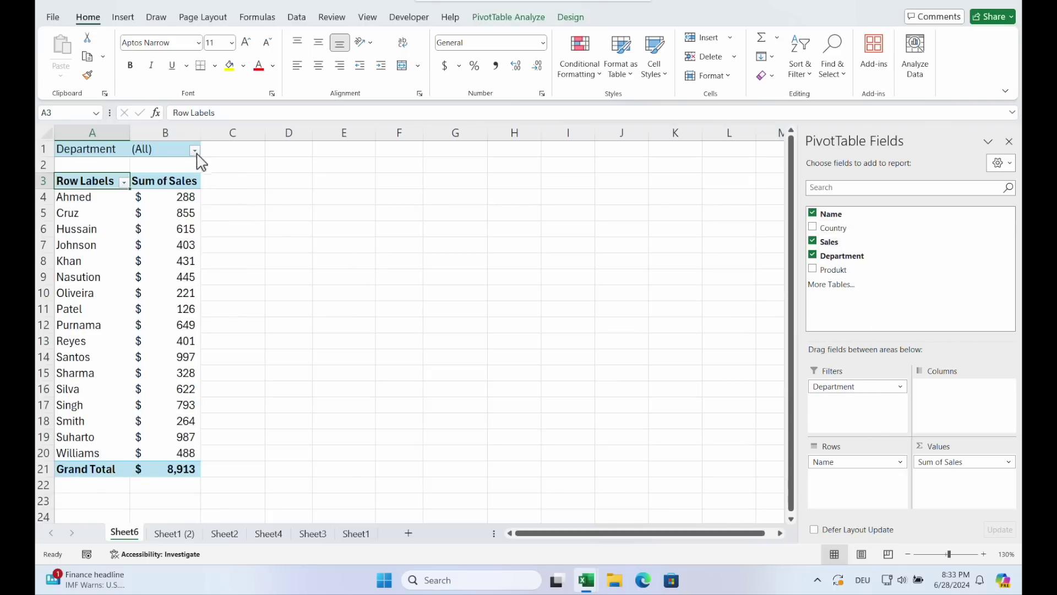
click(195, 151)
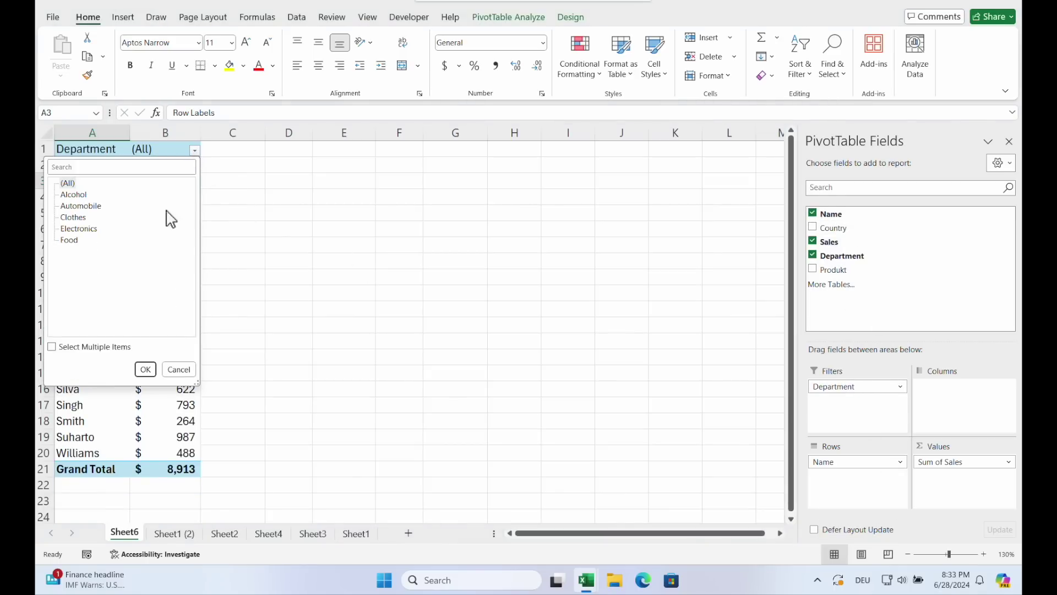
click(145, 369)
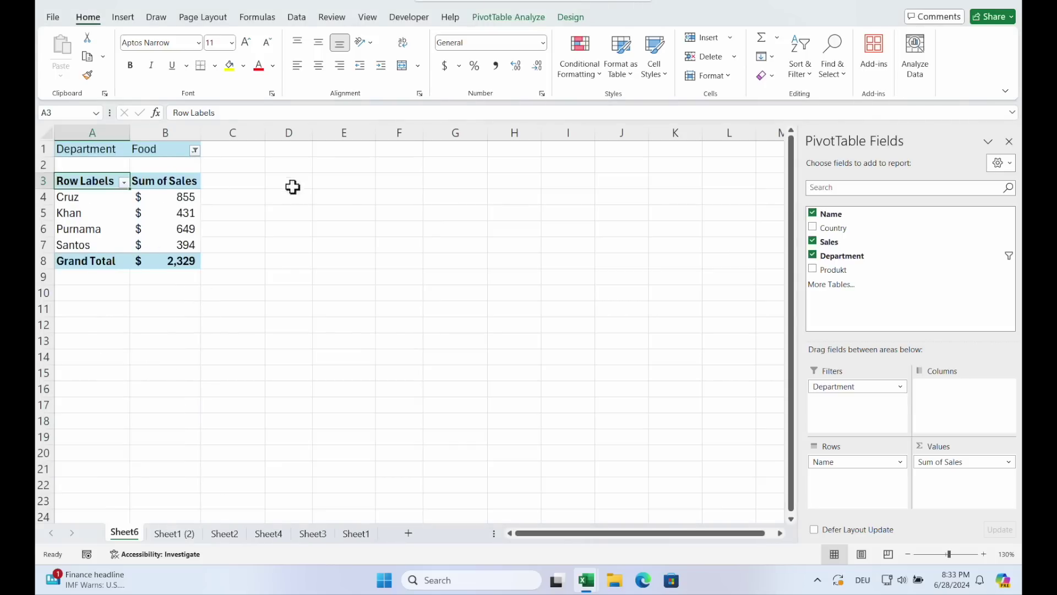
Add Country as a second report filter set to Indonesia.
drag(833, 228, 882, 412)
click(195, 166)
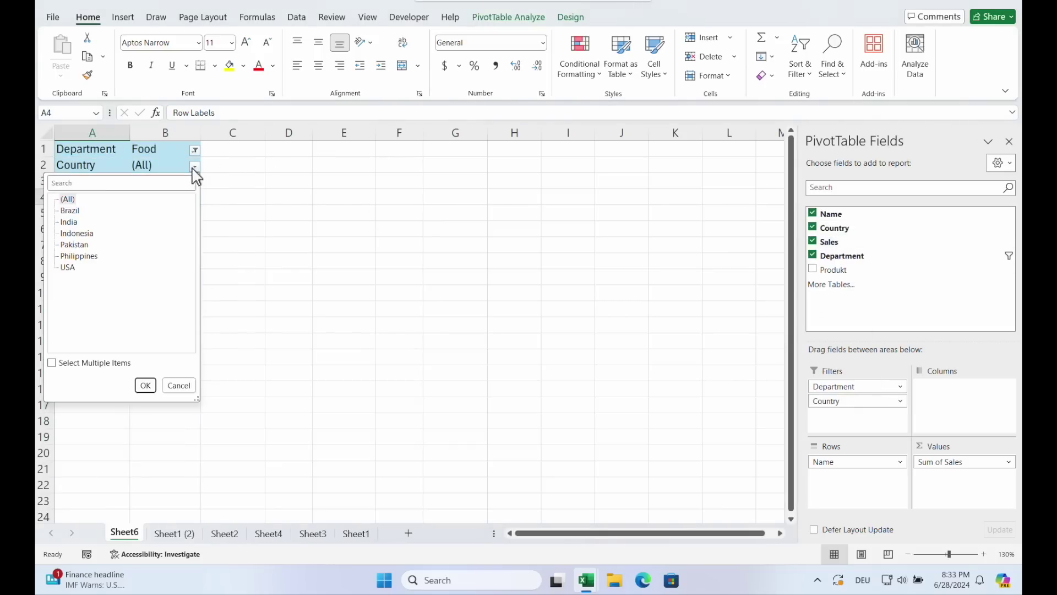
click(82, 233)
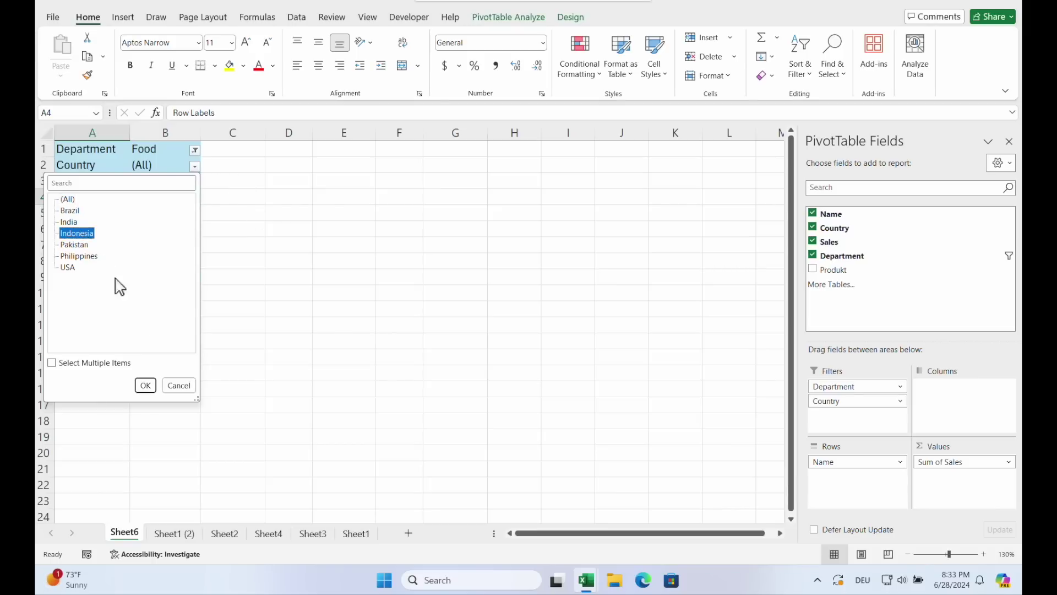
click(145, 384)
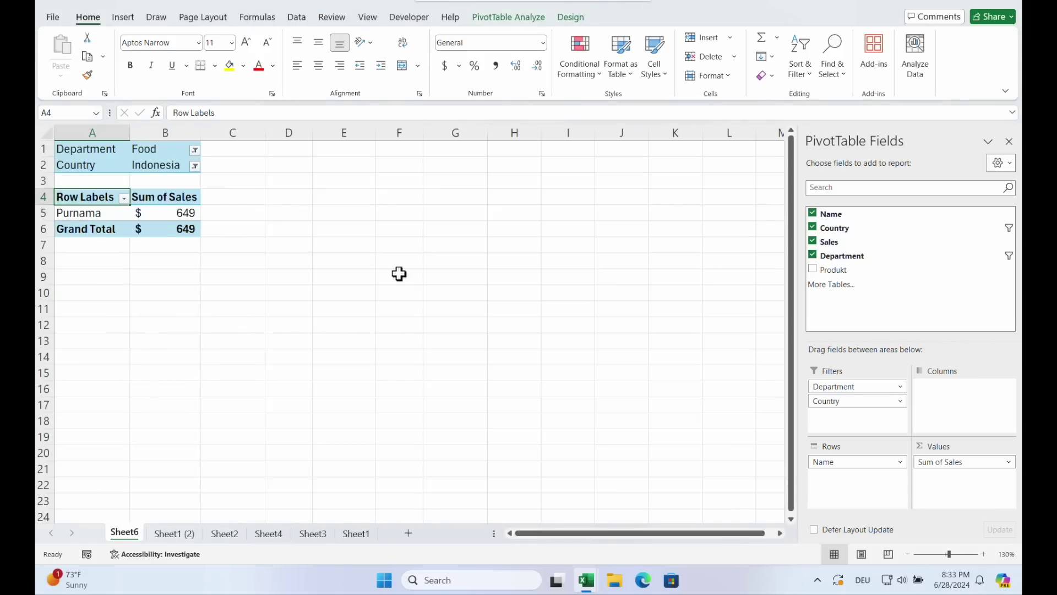
Clear the Food and Indonesia filters, then keep only the top 5 names by Sum of Sales.
drag(168, 149, 168, 166)
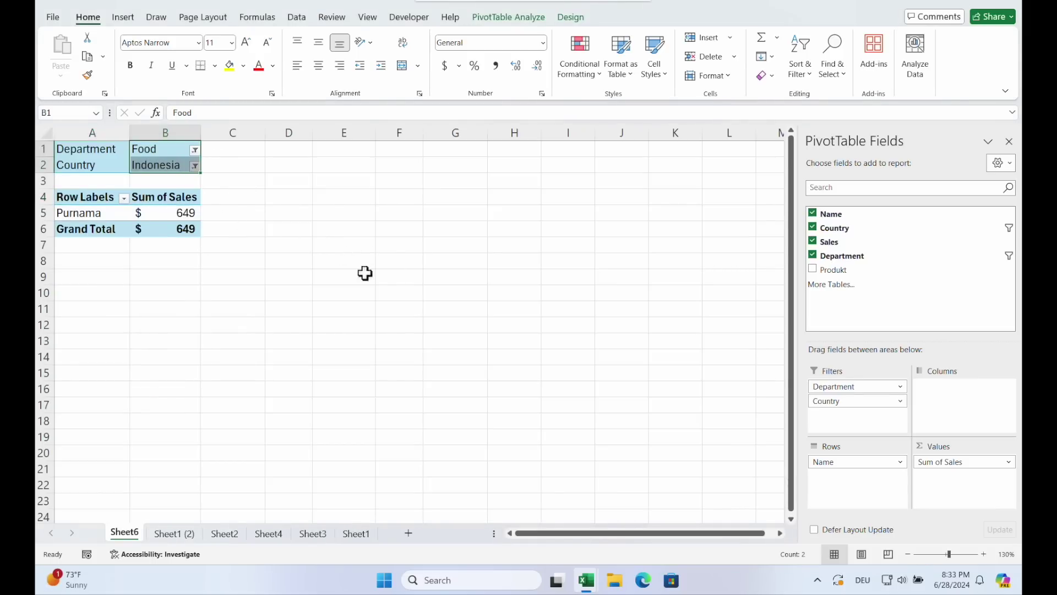
key(Delete)
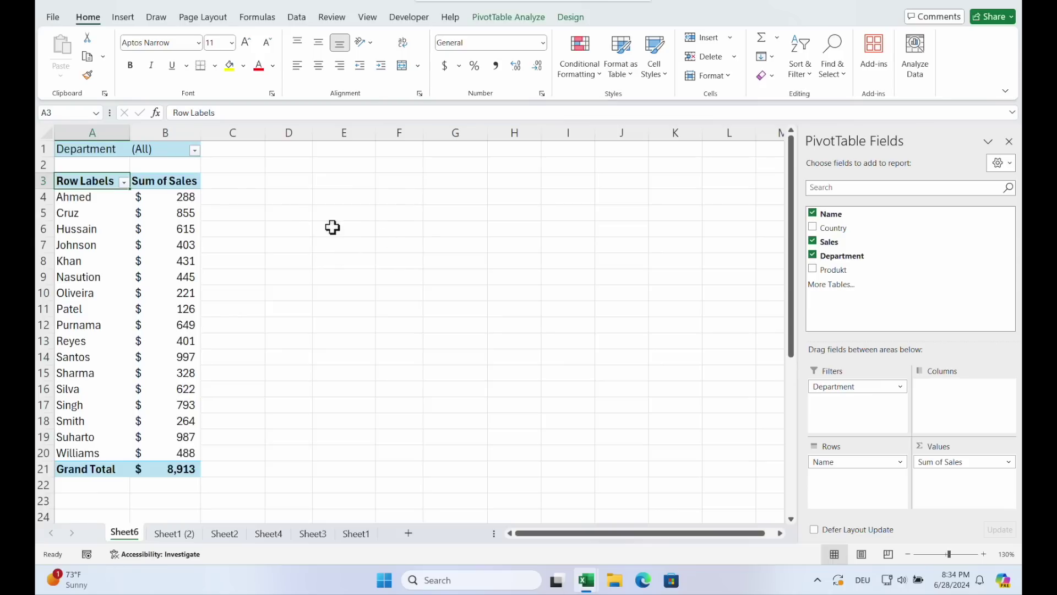
click(105, 197)
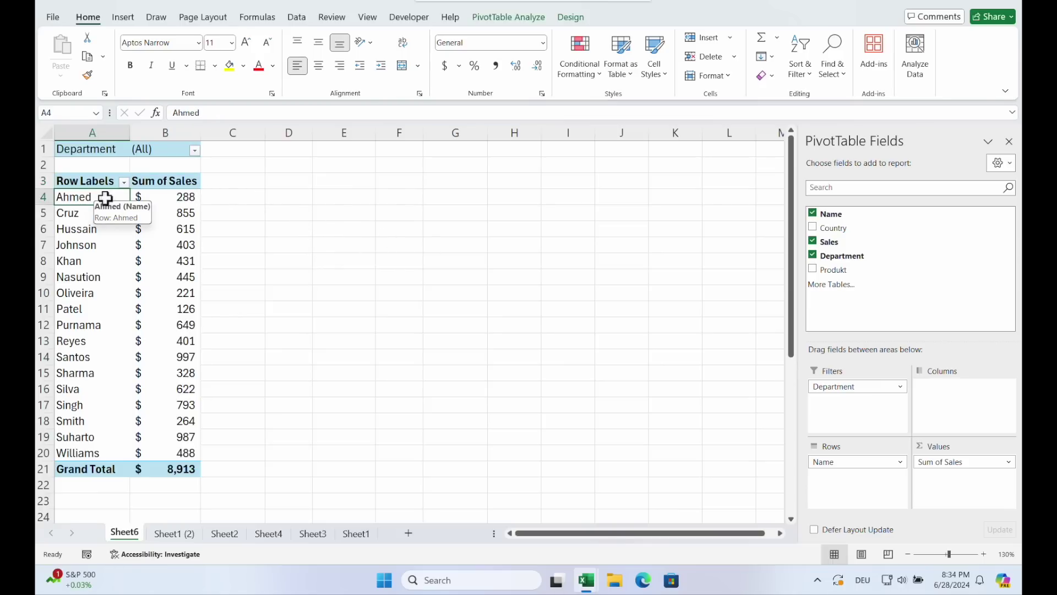
right_click(106, 200)
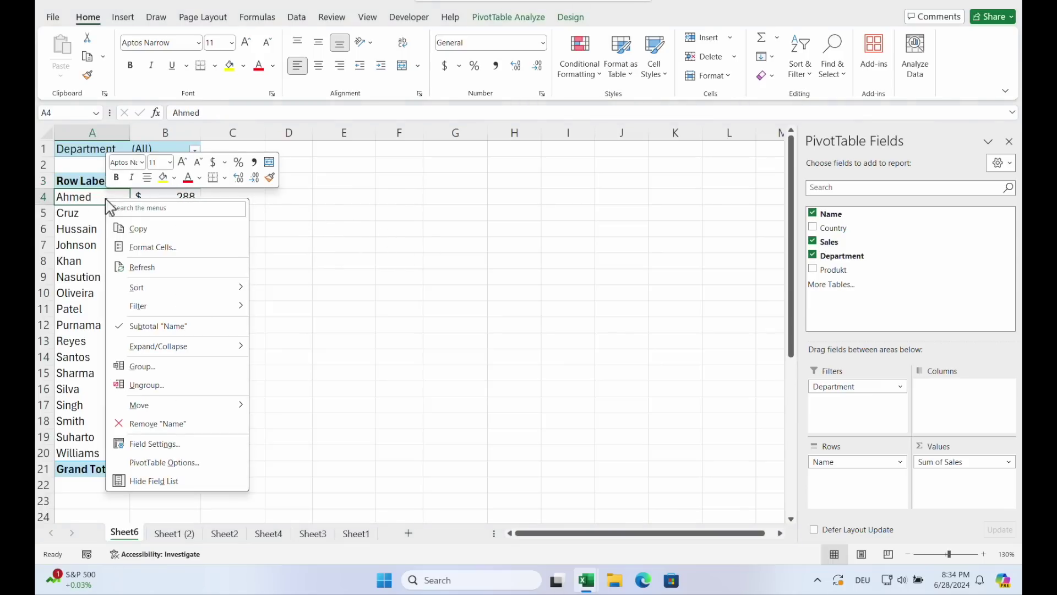
mouse_move(188, 307)
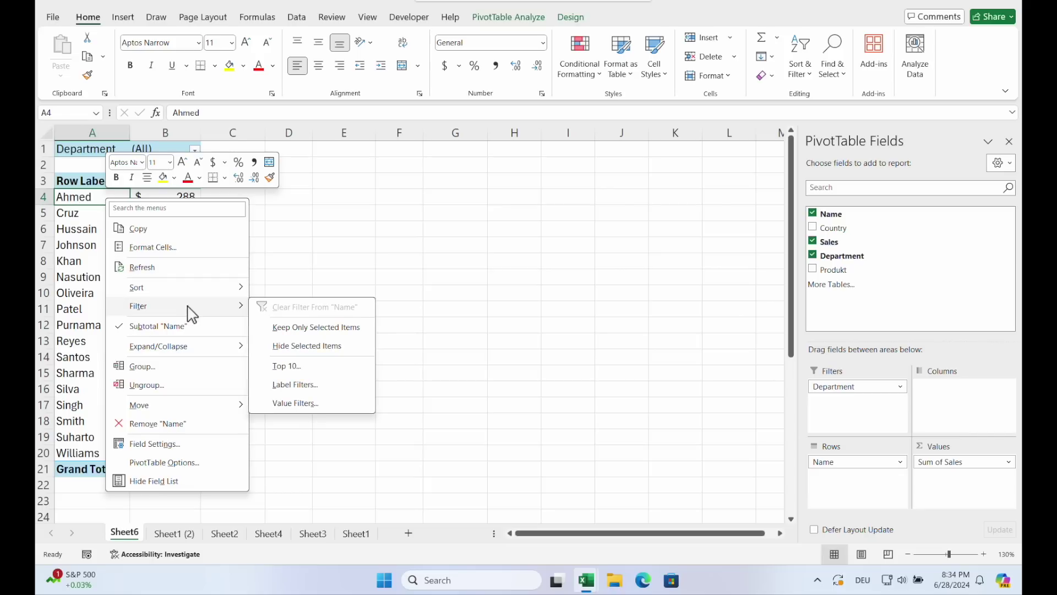
click(337, 368)
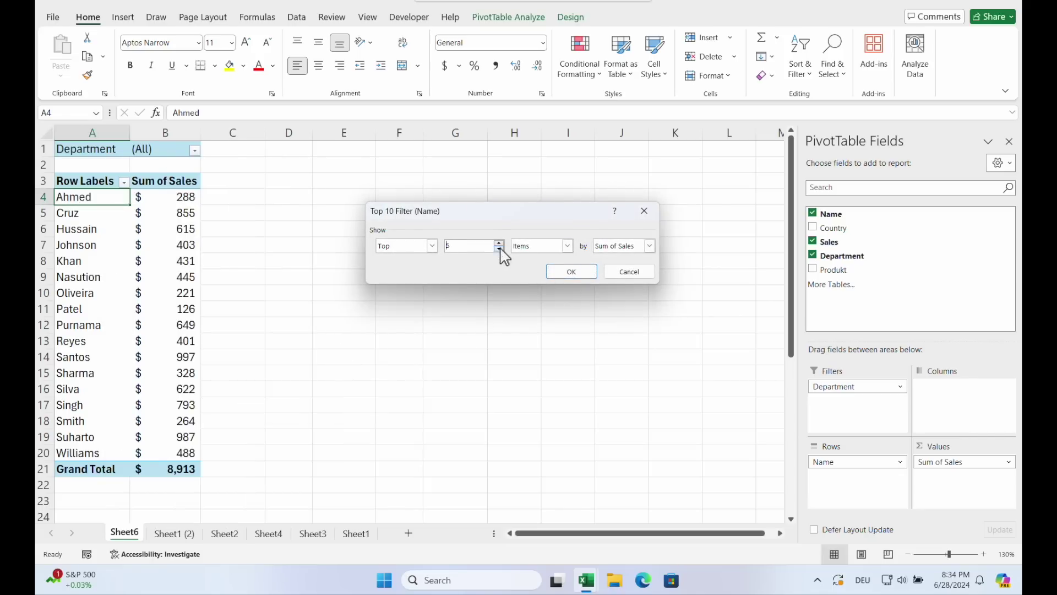
click(572, 271)
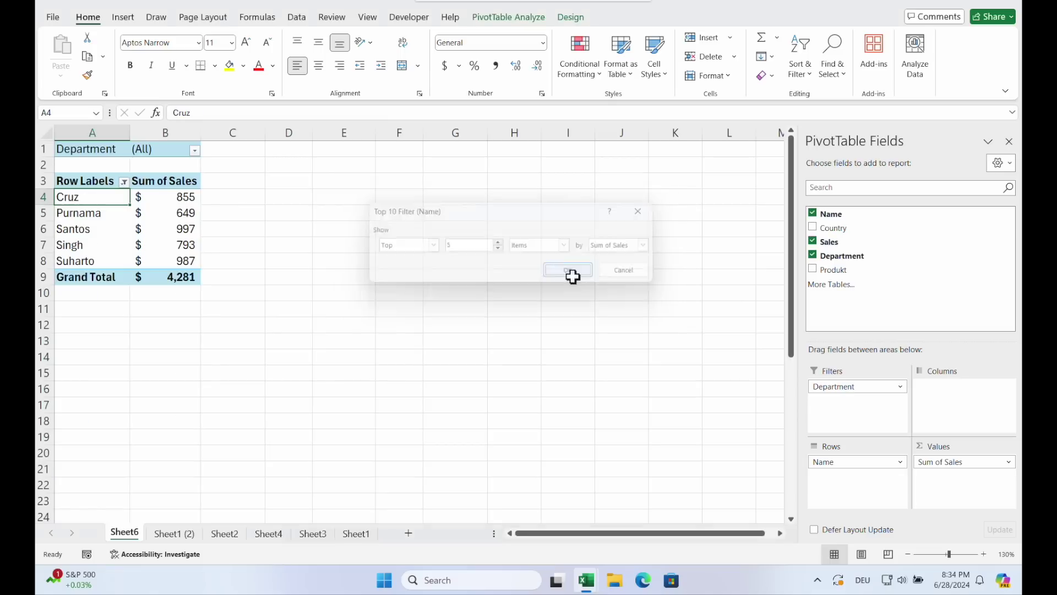
drag(189, 197, 184, 261)
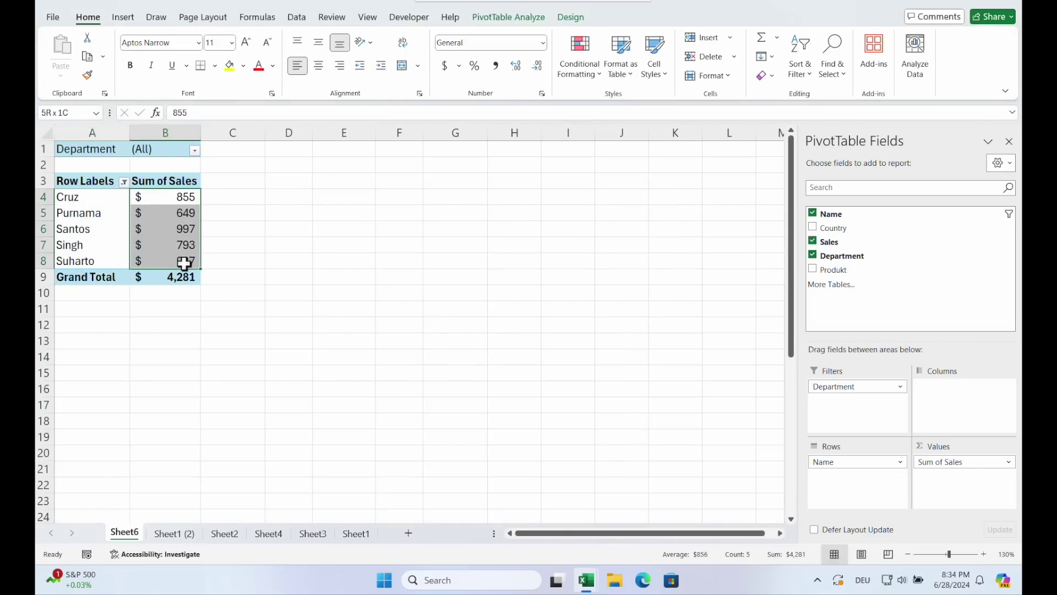
key(ctrl+z)
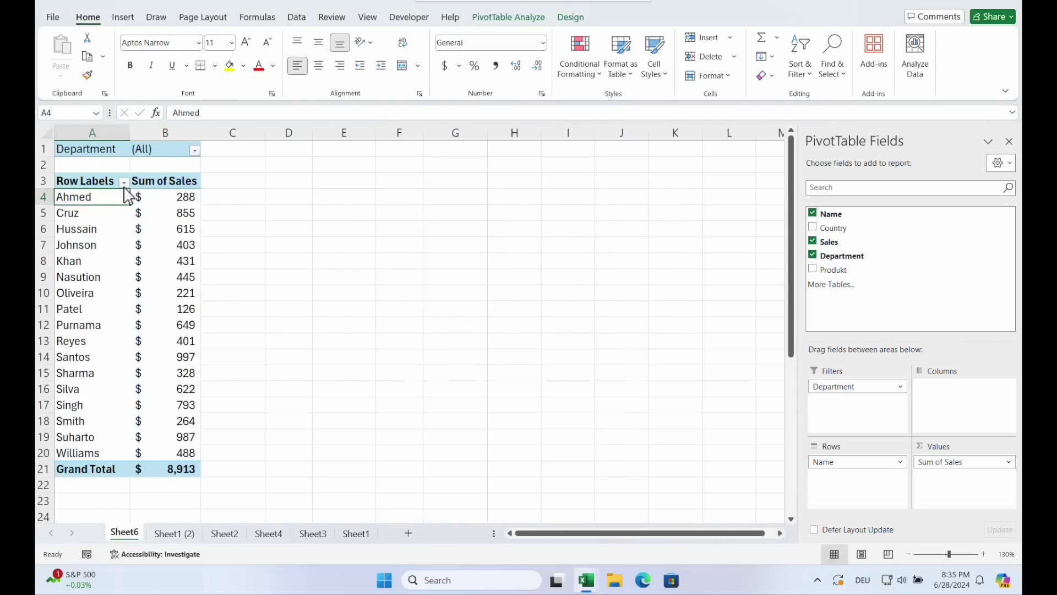
right_click(107, 201)
mouse_move(156, 306)
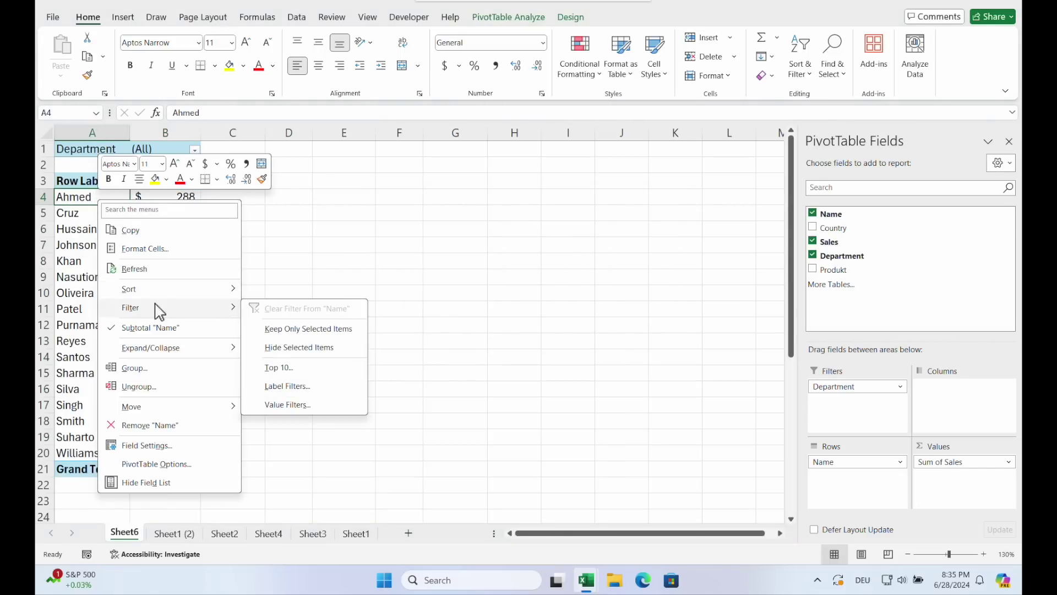
click(324, 404)
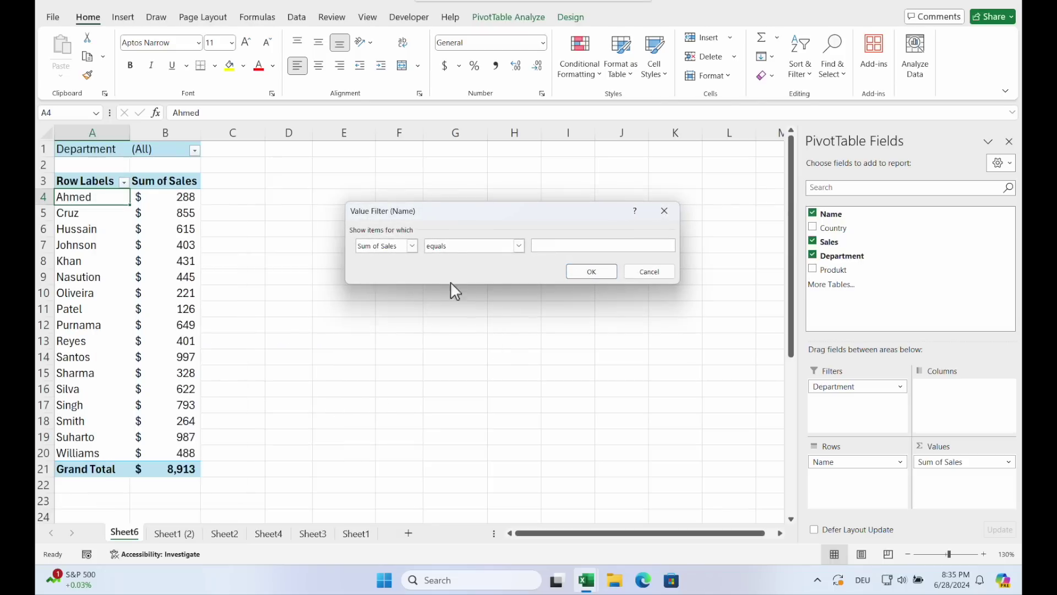
click(499, 251)
click(472, 293)
click(545, 248)
click(581, 272)
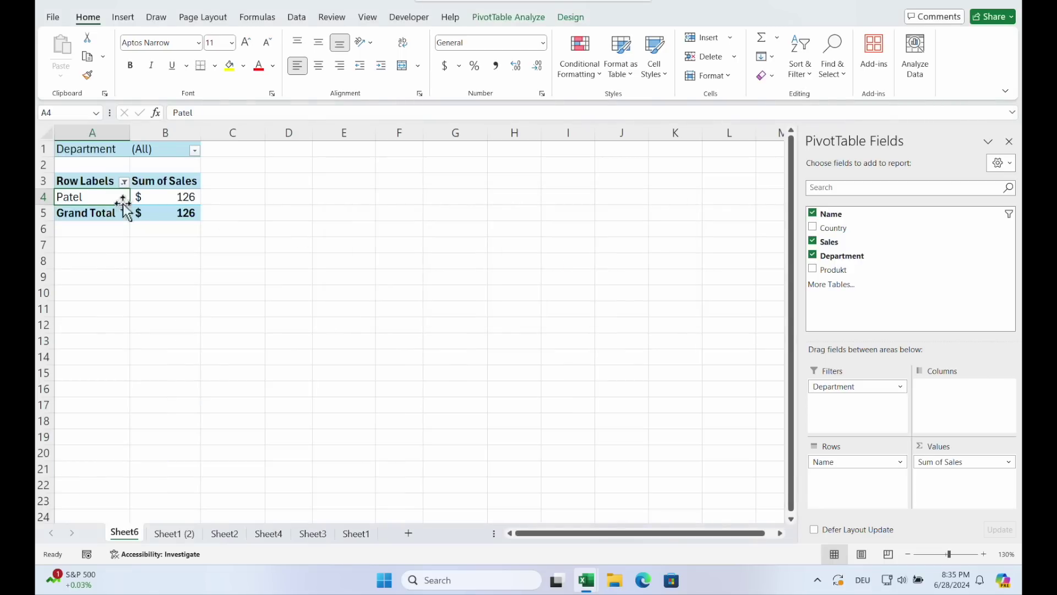
drag(92, 197, 160, 196)
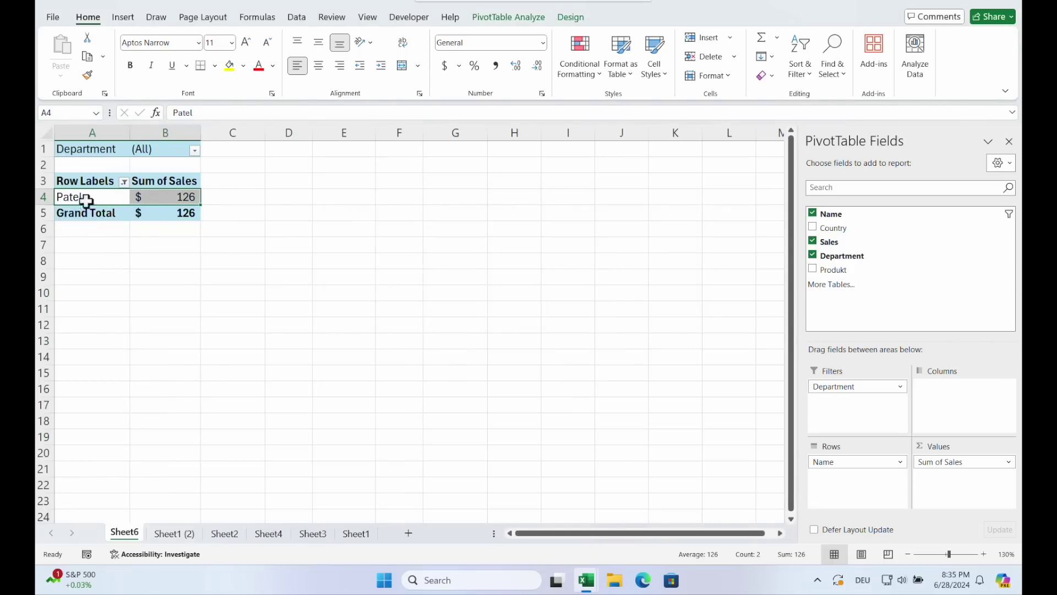
key(ctrl+z)
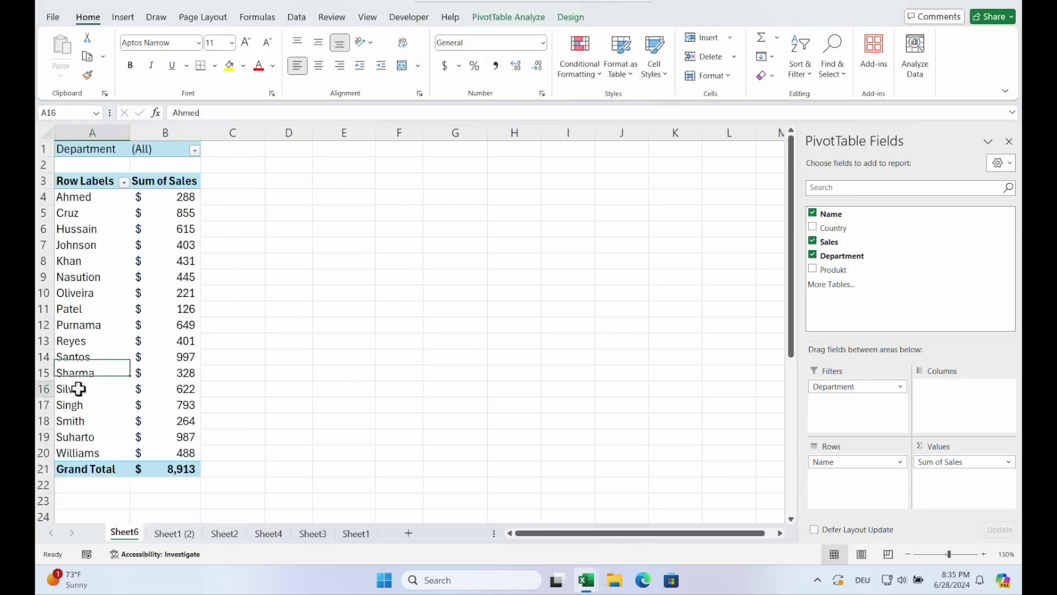
Hide Silva with Hide Selected Items, then open the Name filter list.
right_click(78, 389)
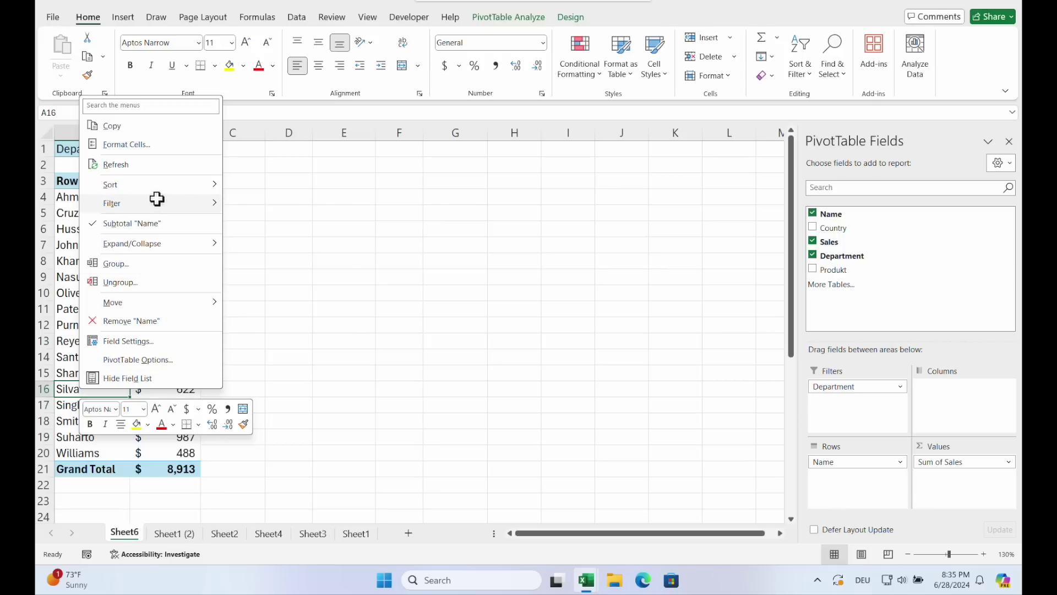
mouse_move(157, 199)
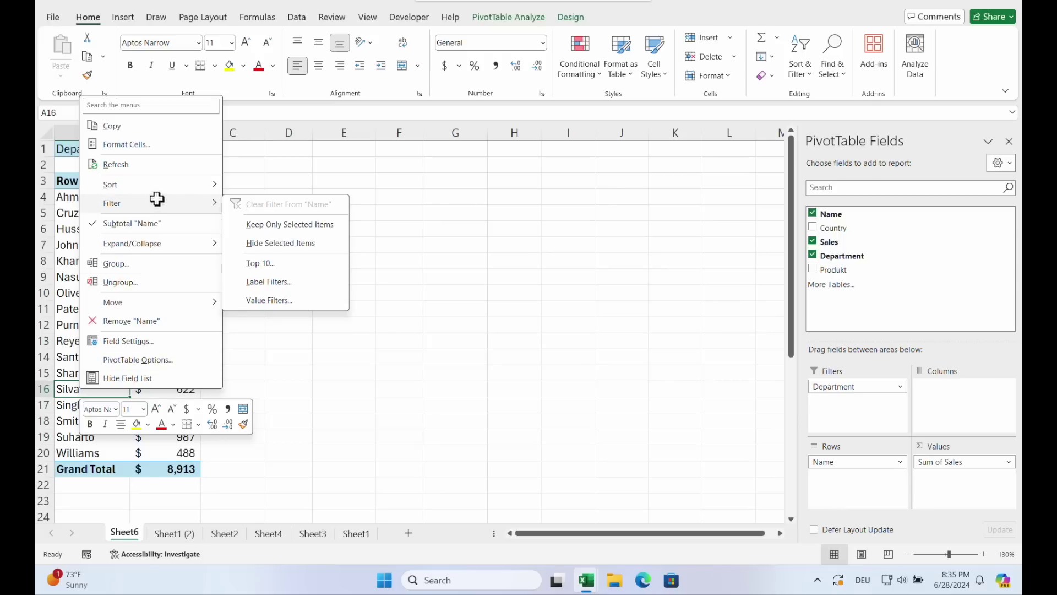
click(337, 246)
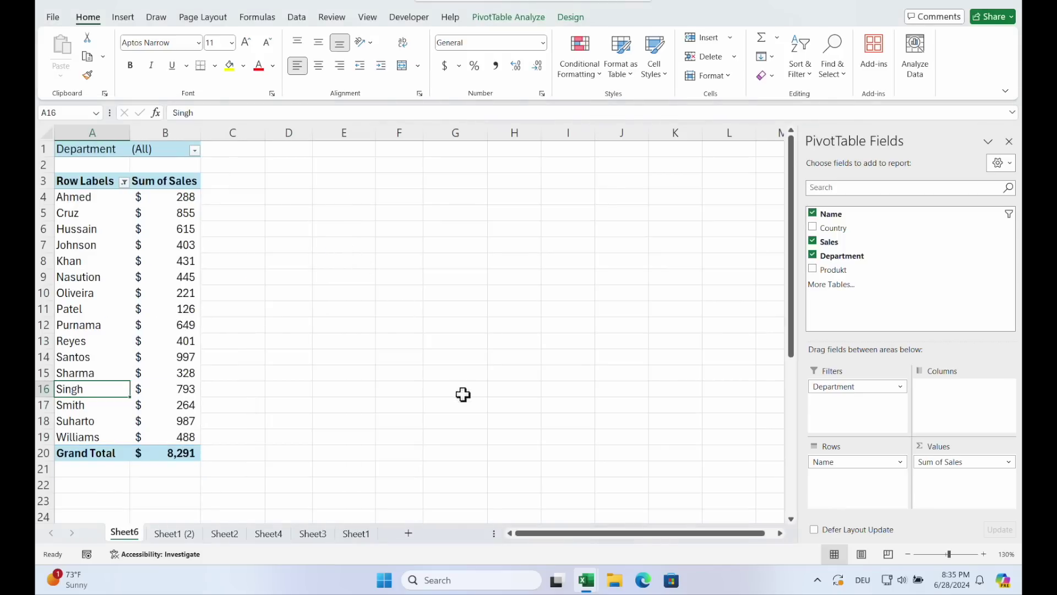
click(124, 183)
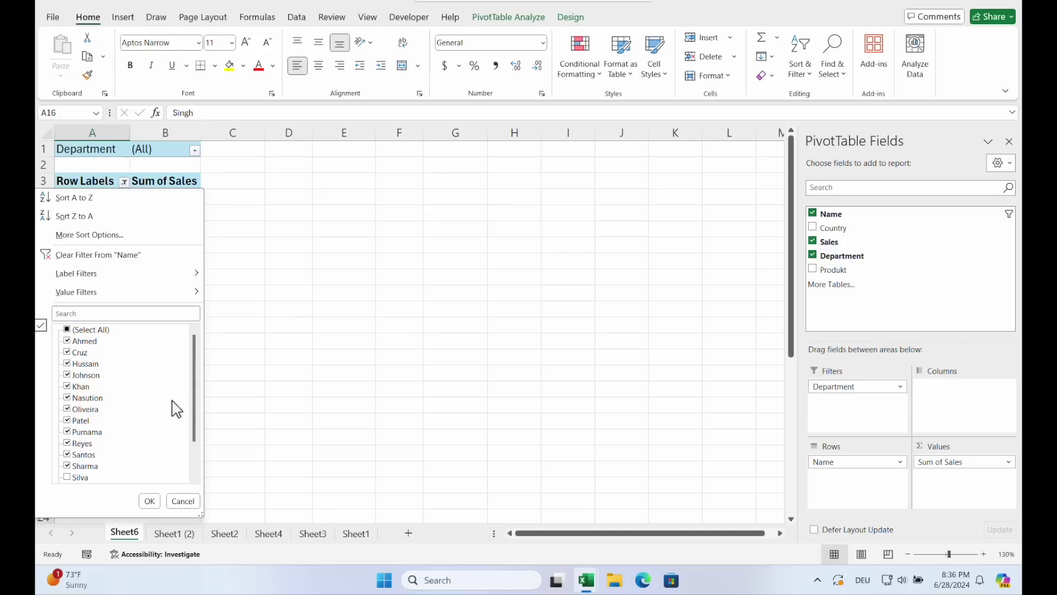
drag(198, 394, 199, 462)
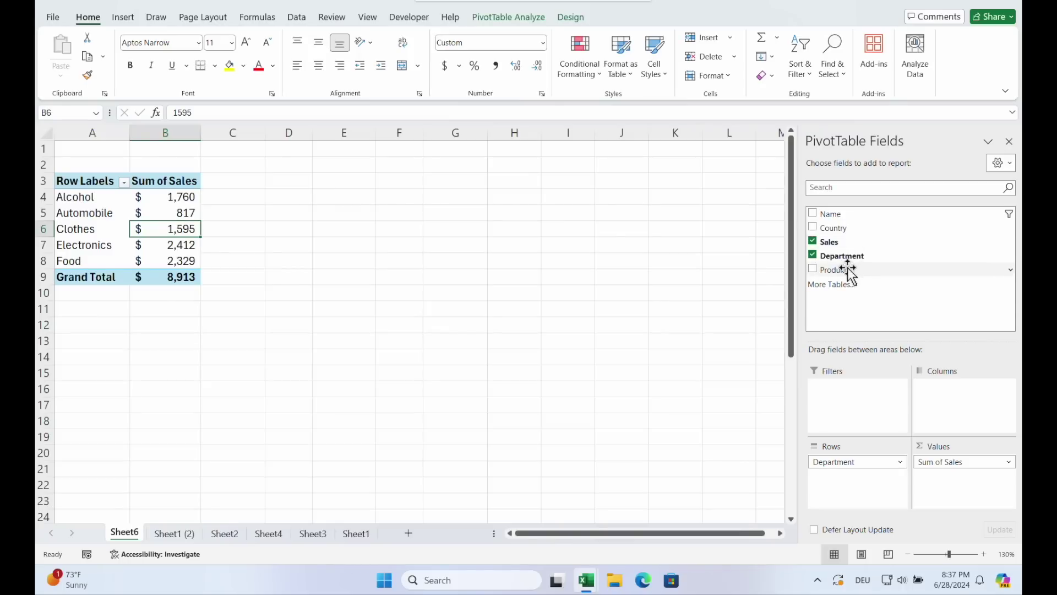
Add Produkt under Department and expand Alcohol, Automobile, Clothes, Electronics and Food.
drag(846, 269, 881, 484)
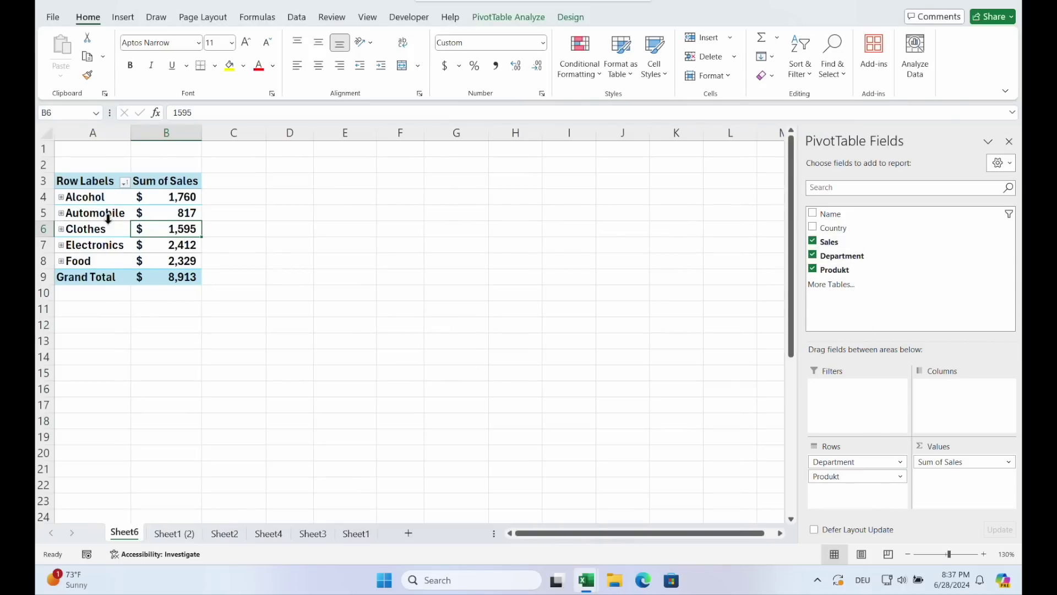
click(61, 197)
click(61, 261)
click(61, 324)
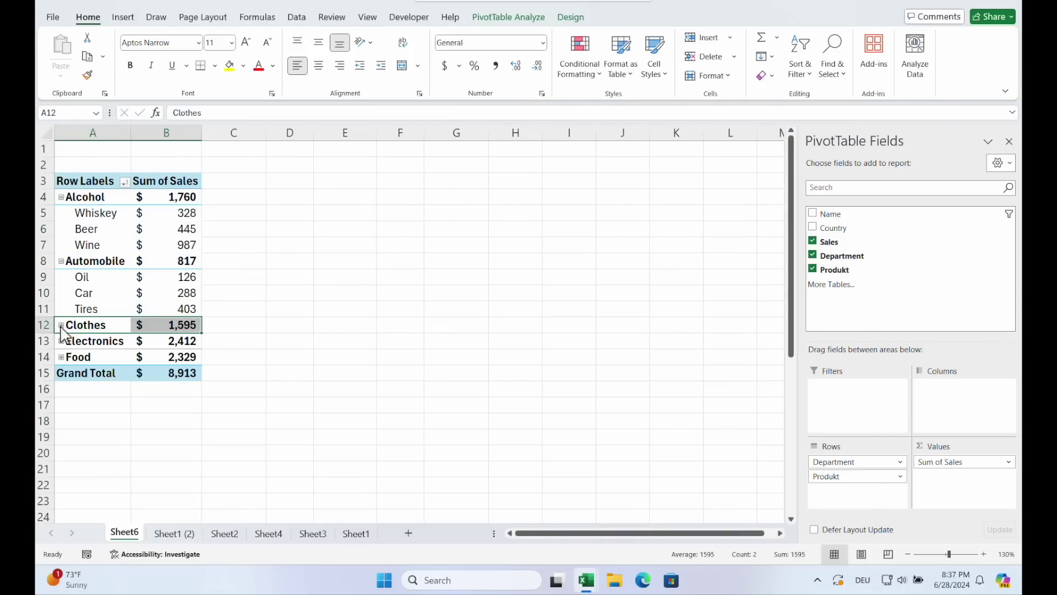
click(61, 405)
click(61, 421)
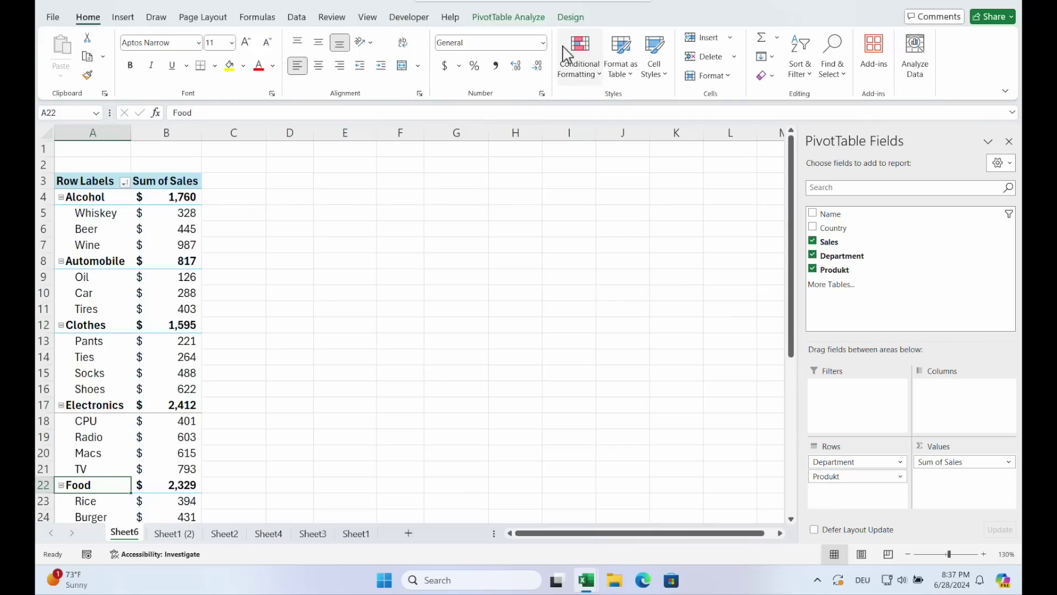
Switch the PivotTable report layout to Tabular Form.
click(570, 17)
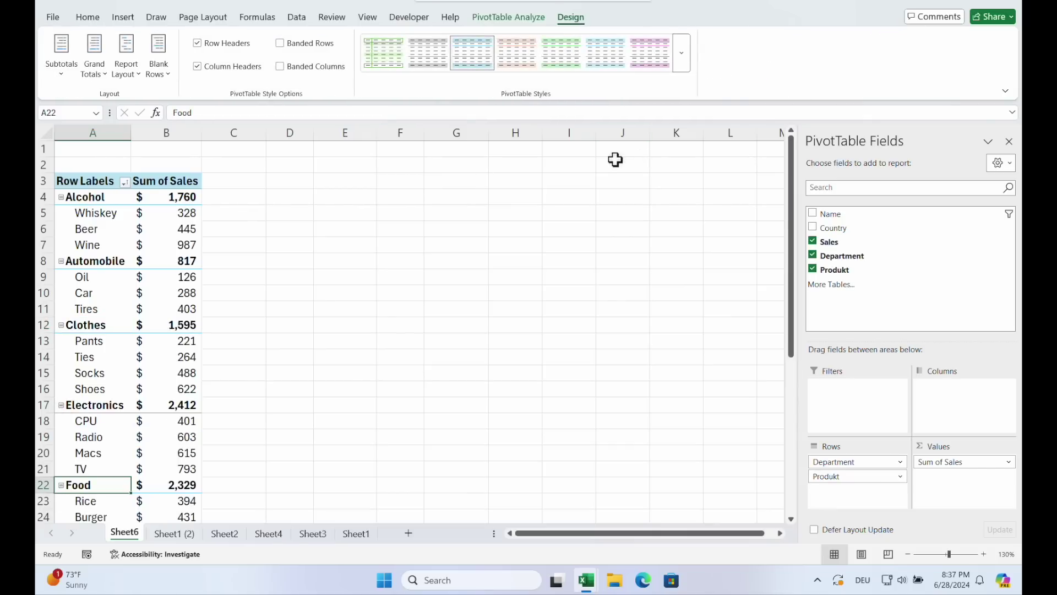
click(139, 83)
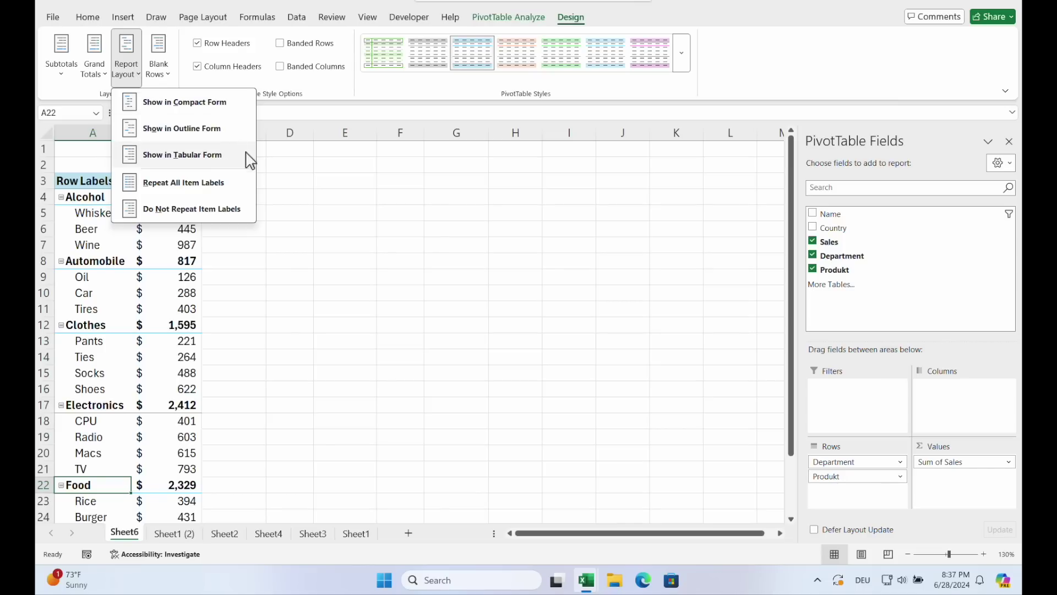
click(181, 155)
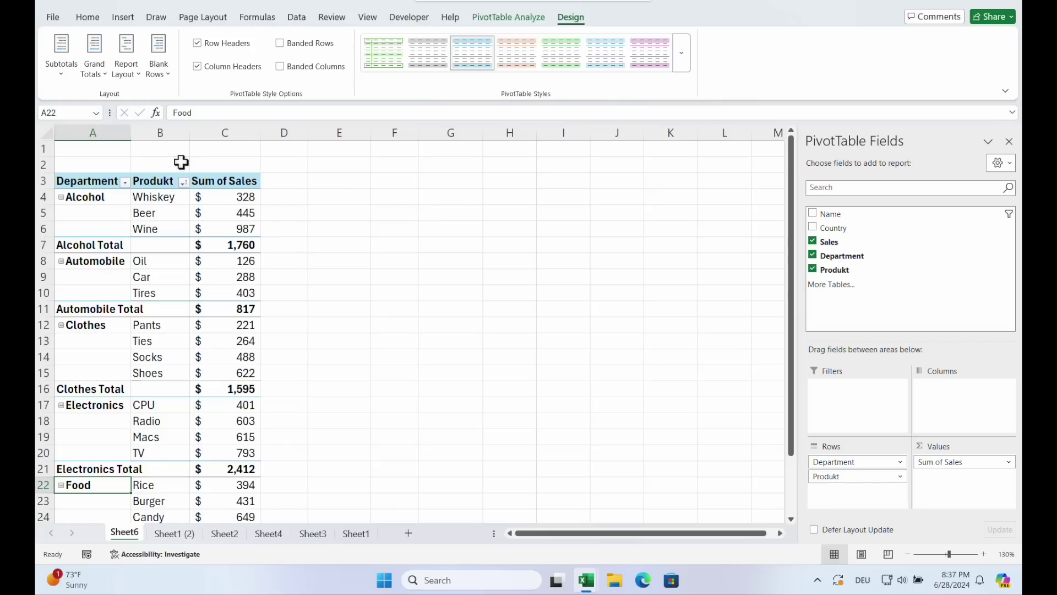
Try Compact, Outline and then Tabular report layouts for the PivotTable.
click(126, 66)
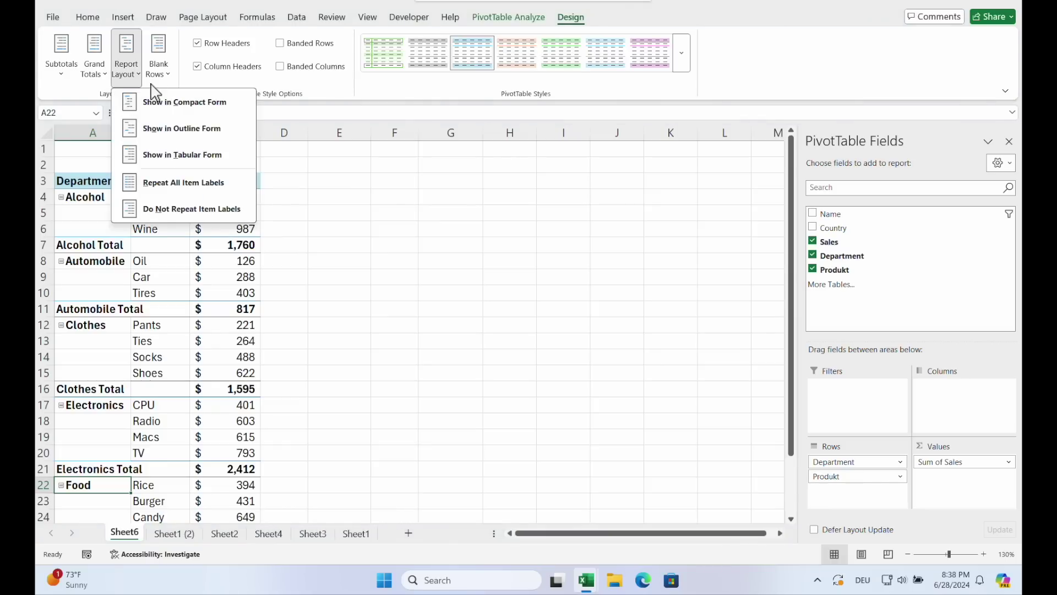
click(201, 105)
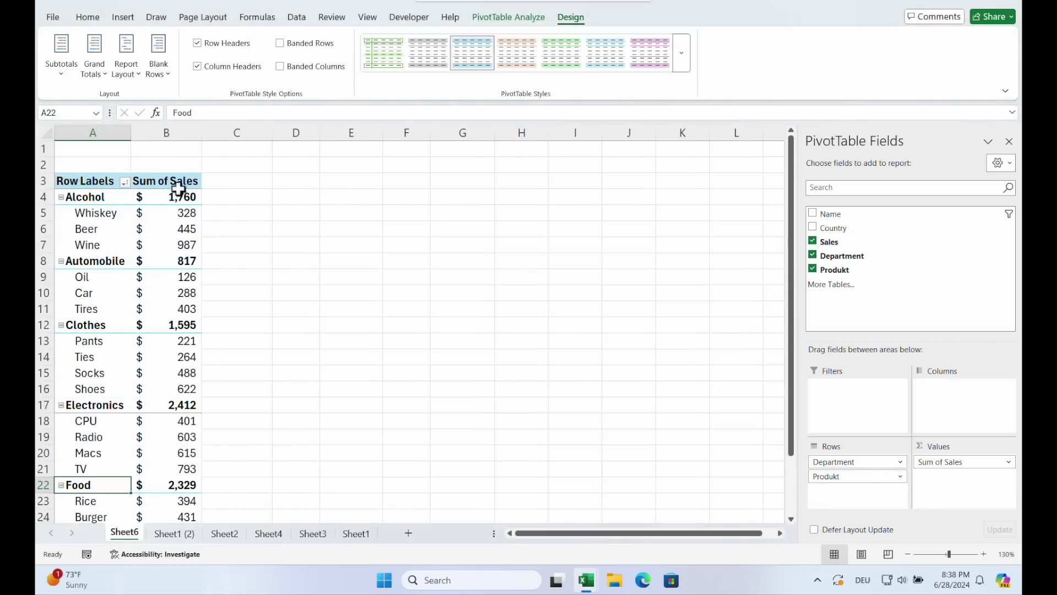
click(129, 68)
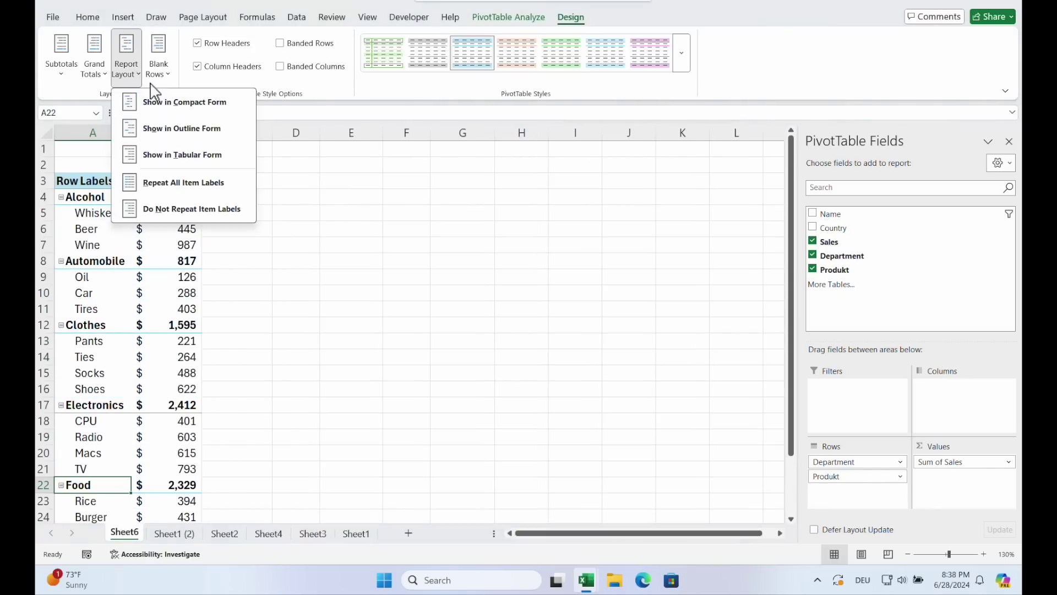
click(160, 129)
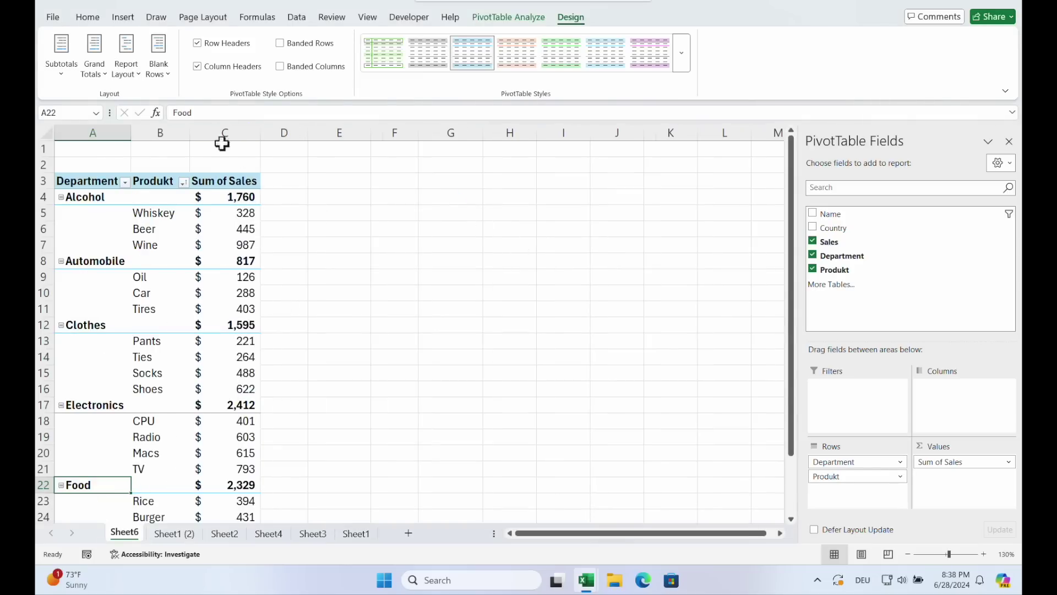
click(127, 68)
click(160, 152)
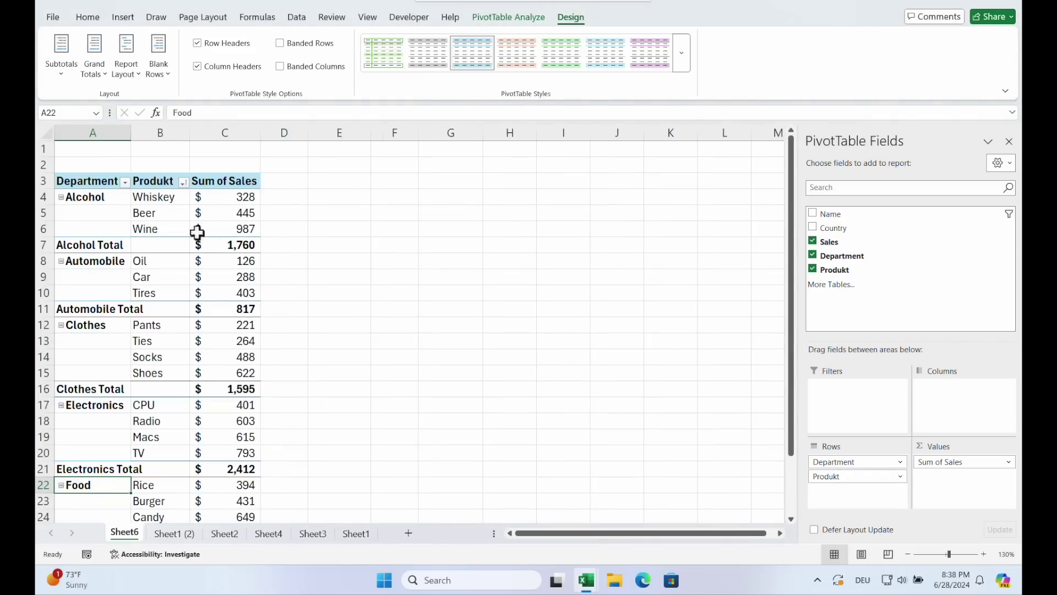
Turn off department subtotals with Do Not Show Subtotals, then select the pivot body.
click(102, 244)
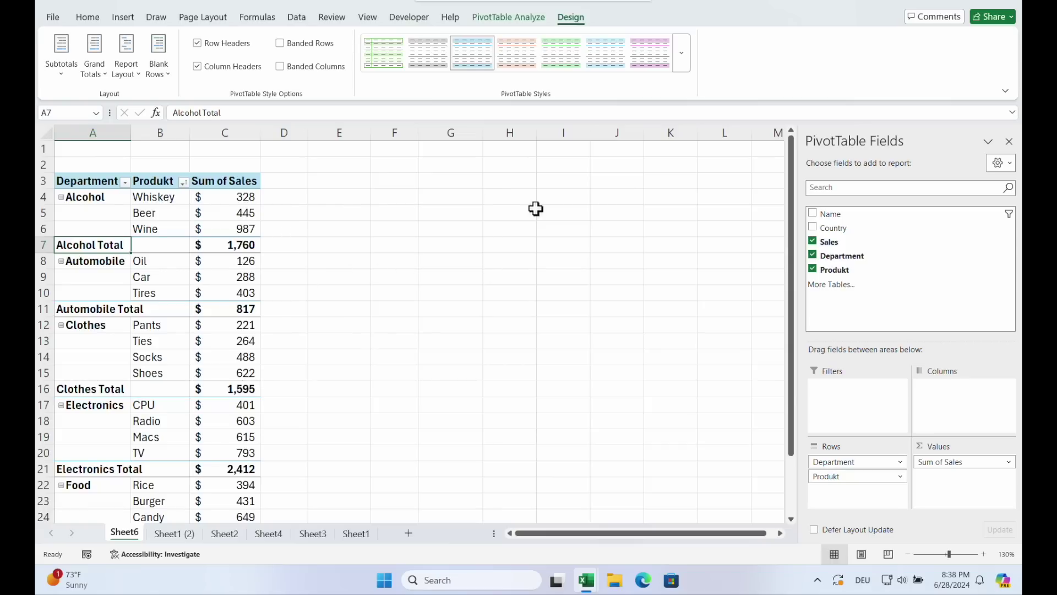
click(68, 81)
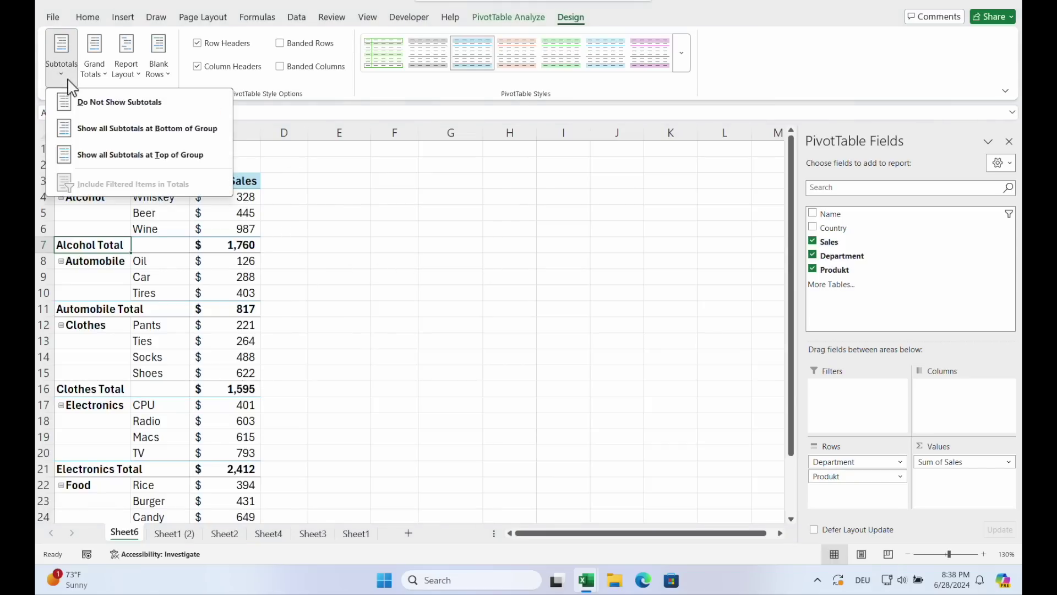
click(144, 102)
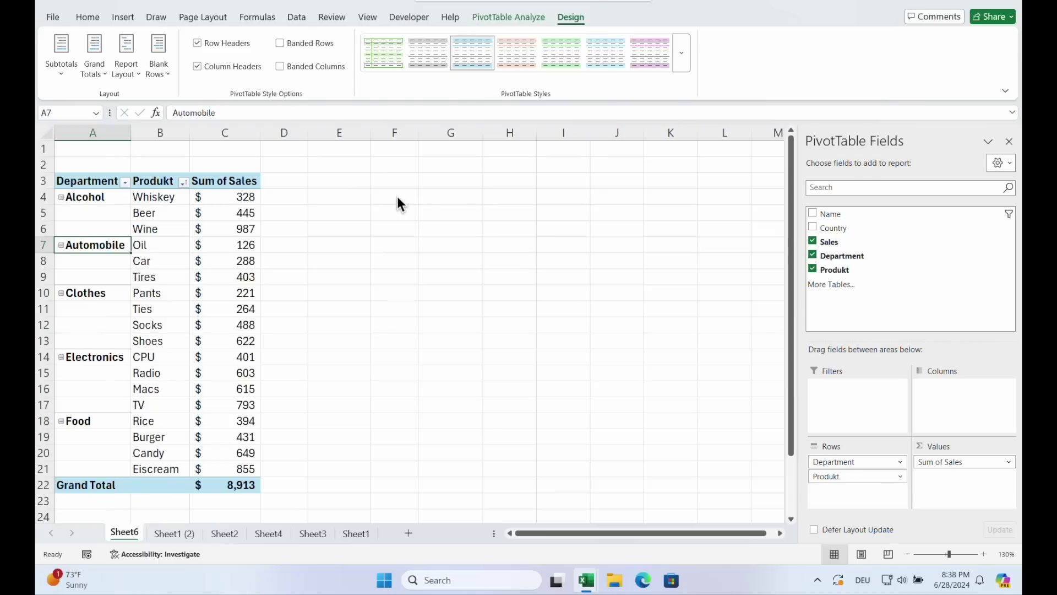
click(164, 208)
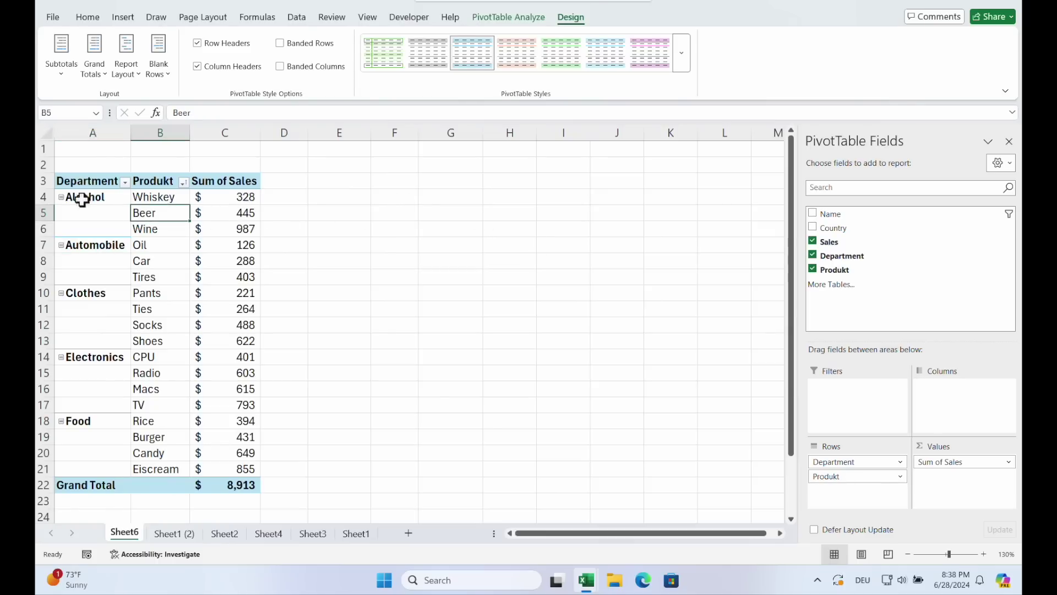
drag(82, 200, 243, 470)
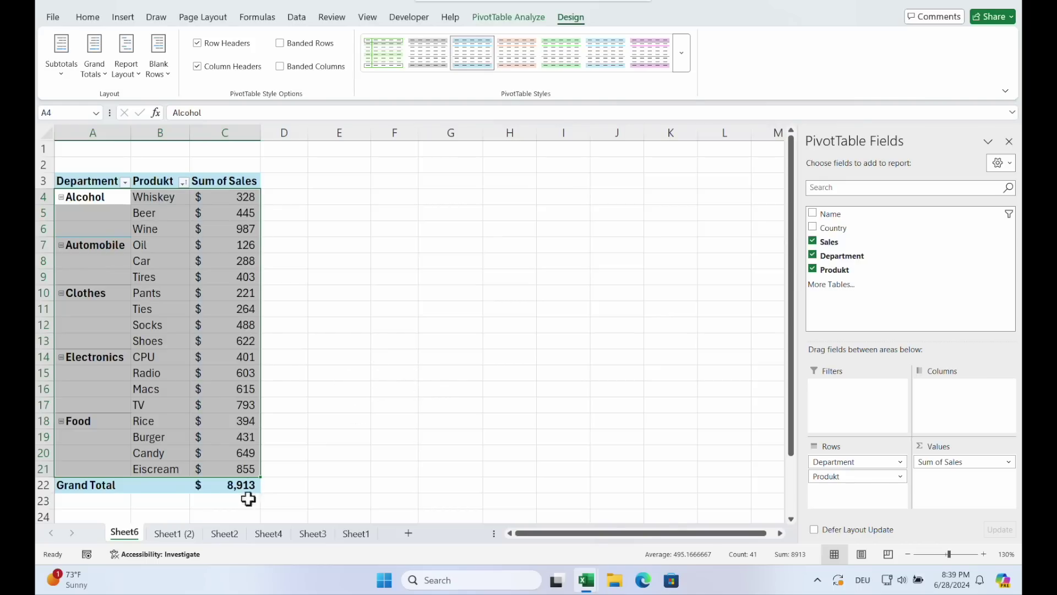
Change the C2 sales value on the Sheet1 (2) source data to 1,288.
click(168, 533)
click(221, 167)
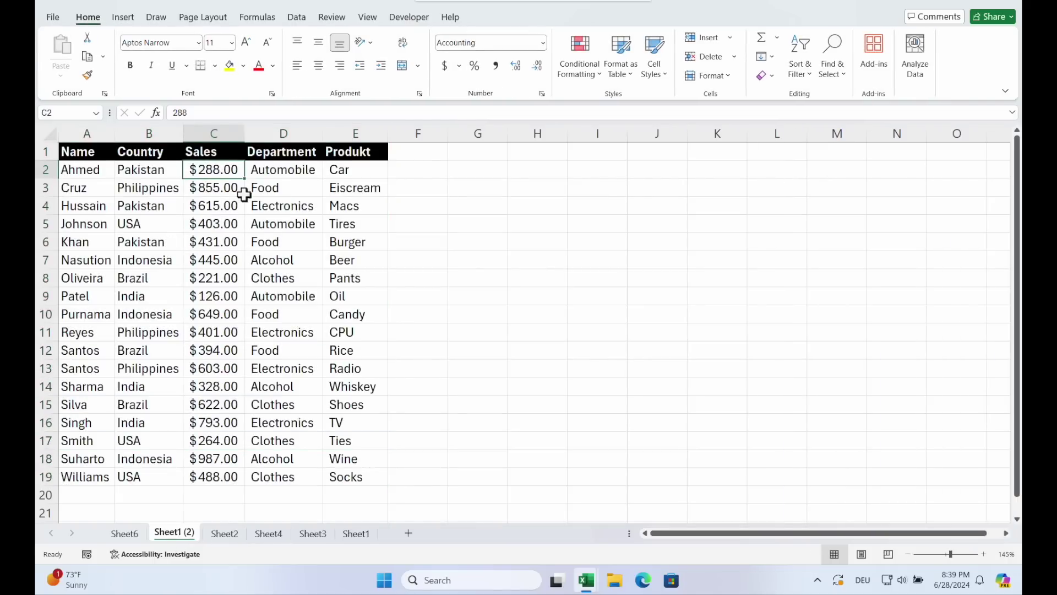
click(174, 113)
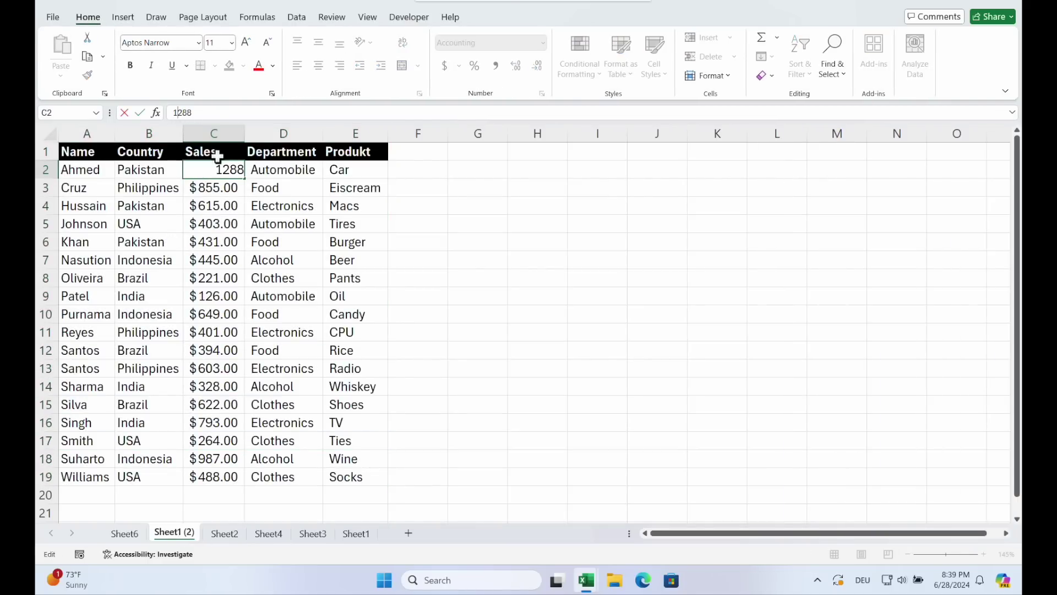
key(Return)
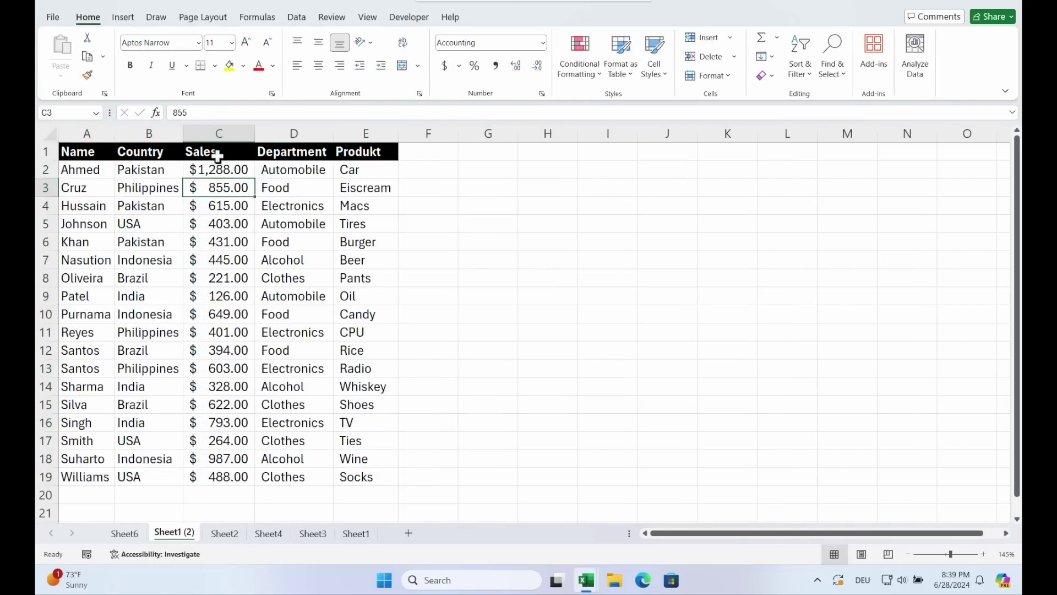
Refresh the Sheet6 PivotTable so Car shows 1,288 and the grand total 9,913.
click(124, 533)
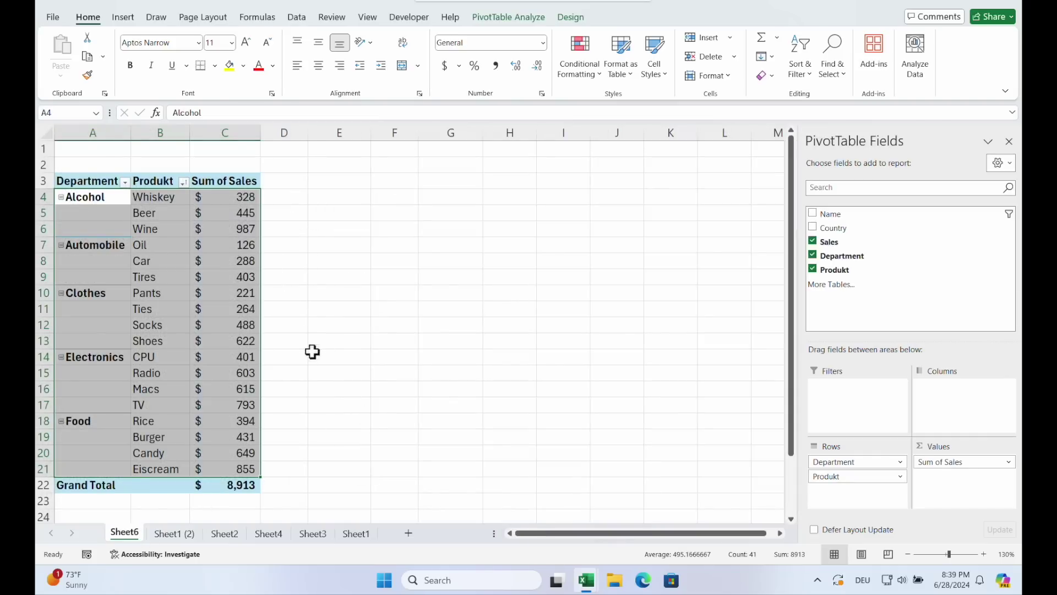
click(395, 357)
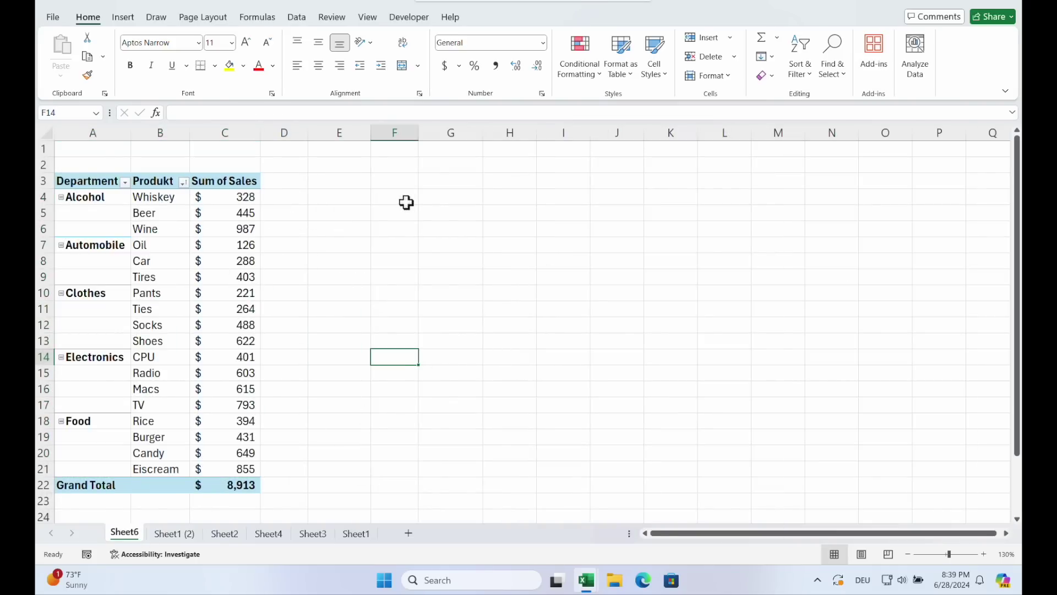
click(218, 216)
right_click(219, 217)
click(284, 301)
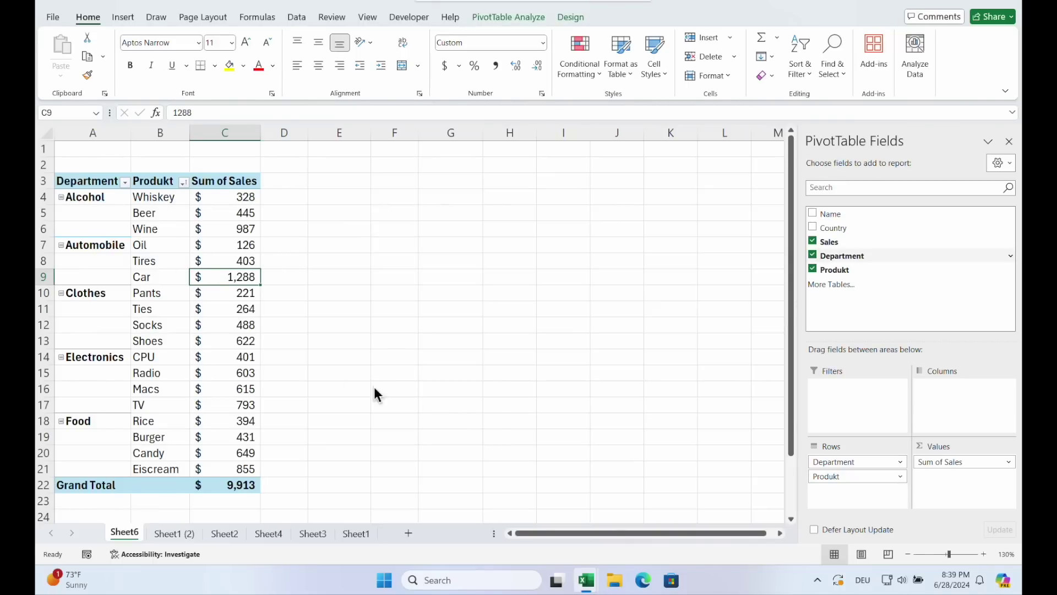
Add Country as a report filter above the PivotTable, leaving it at (All).
click(184, 234)
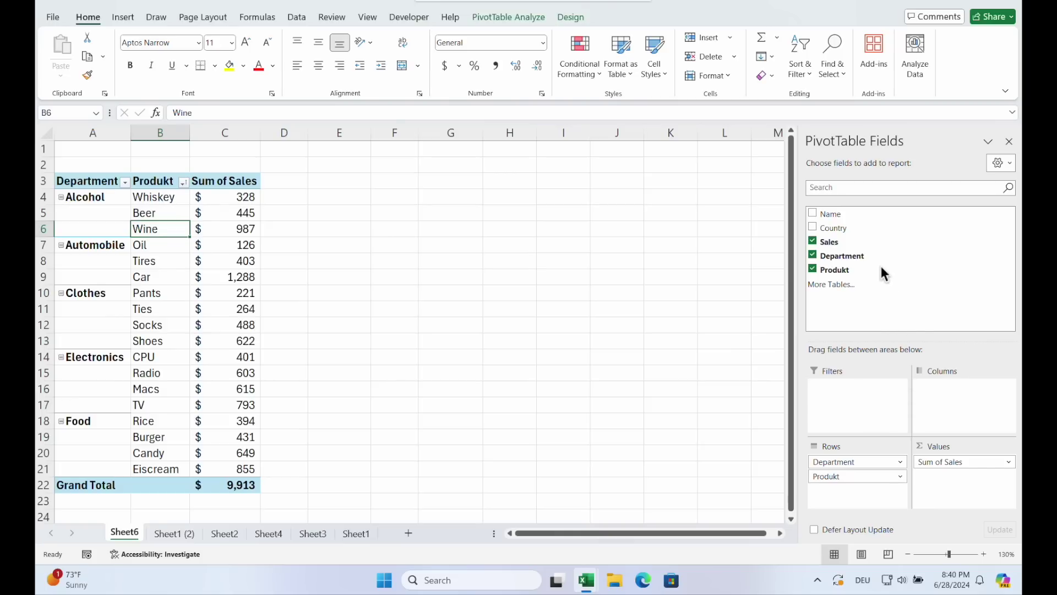
drag(845, 229, 855, 377)
click(184, 150)
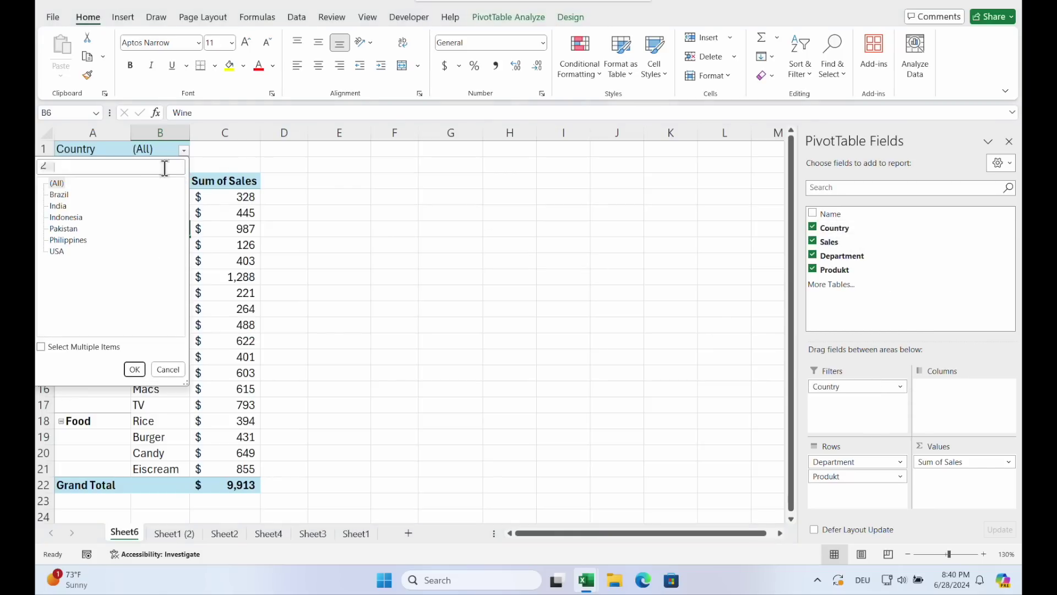
key(Escape)
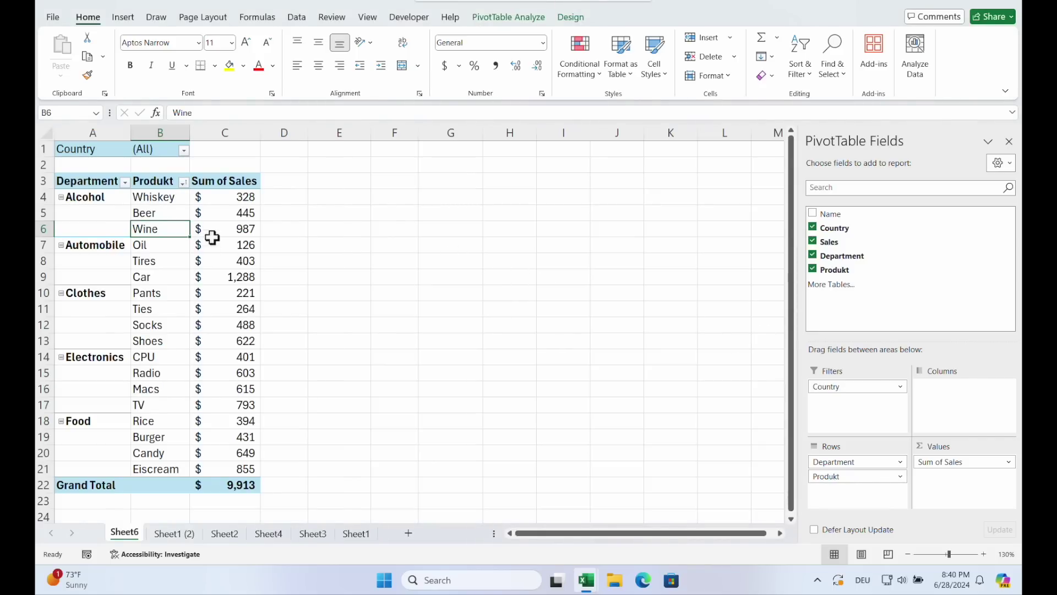
Insert a Country slicer beside PivotTable3 and narrow it to 1.35 inches.
click(528, 25)
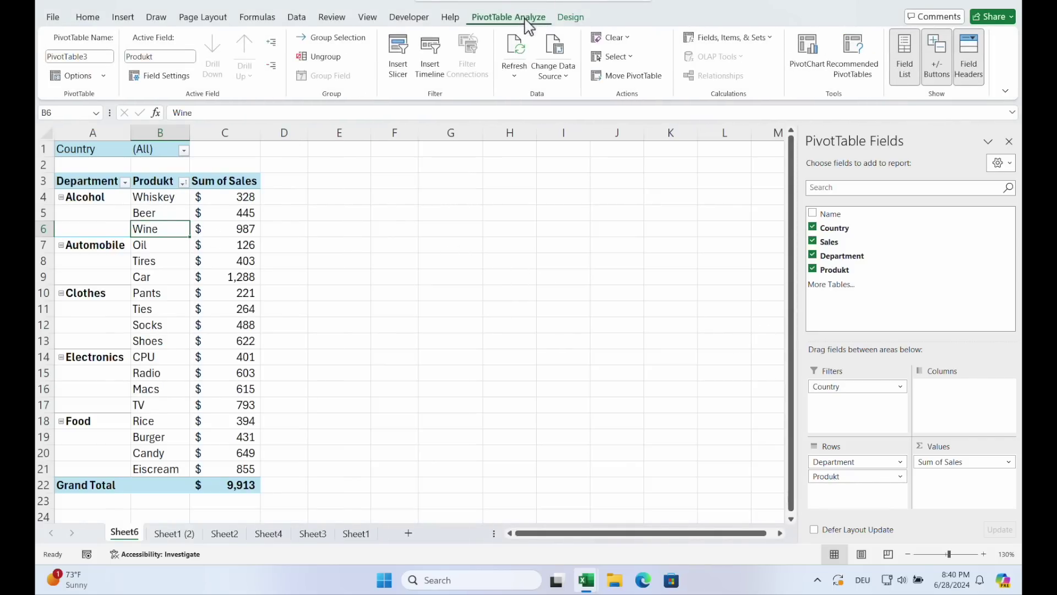
click(404, 82)
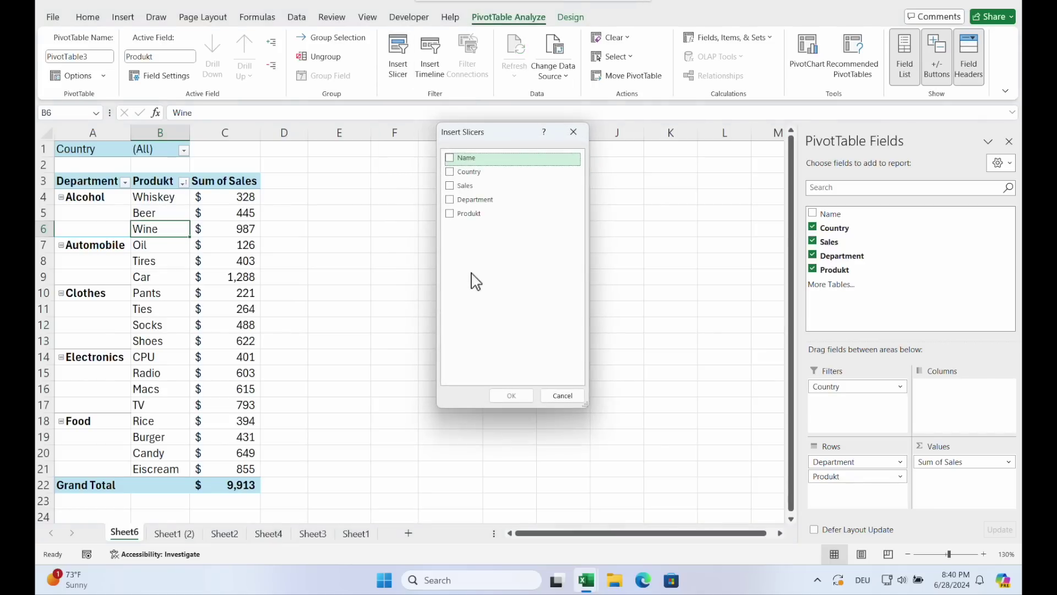
click(451, 171)
click(511, 395)
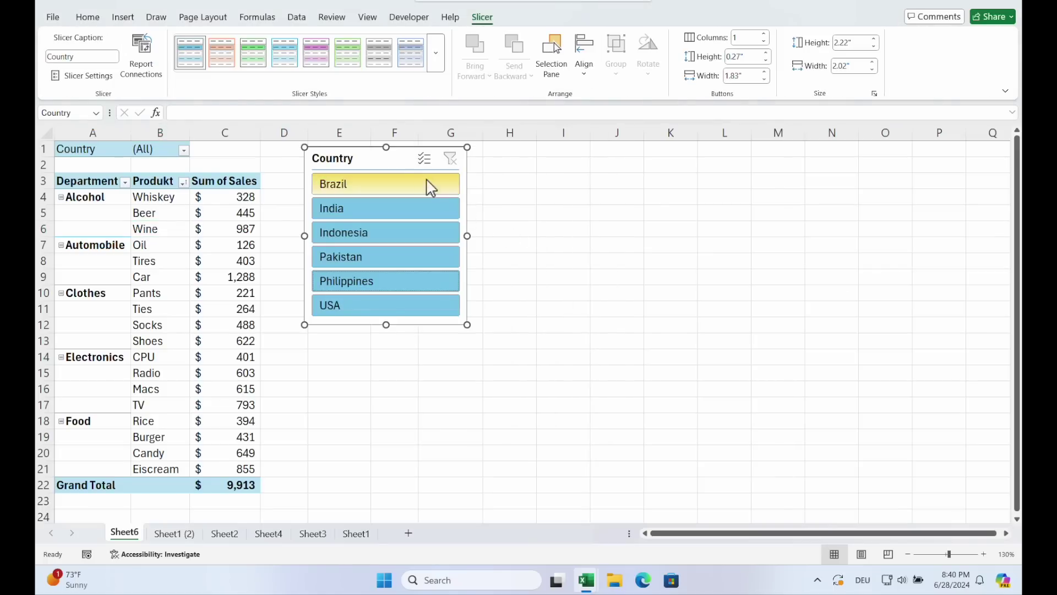
drag(467, 236, 412, 234)
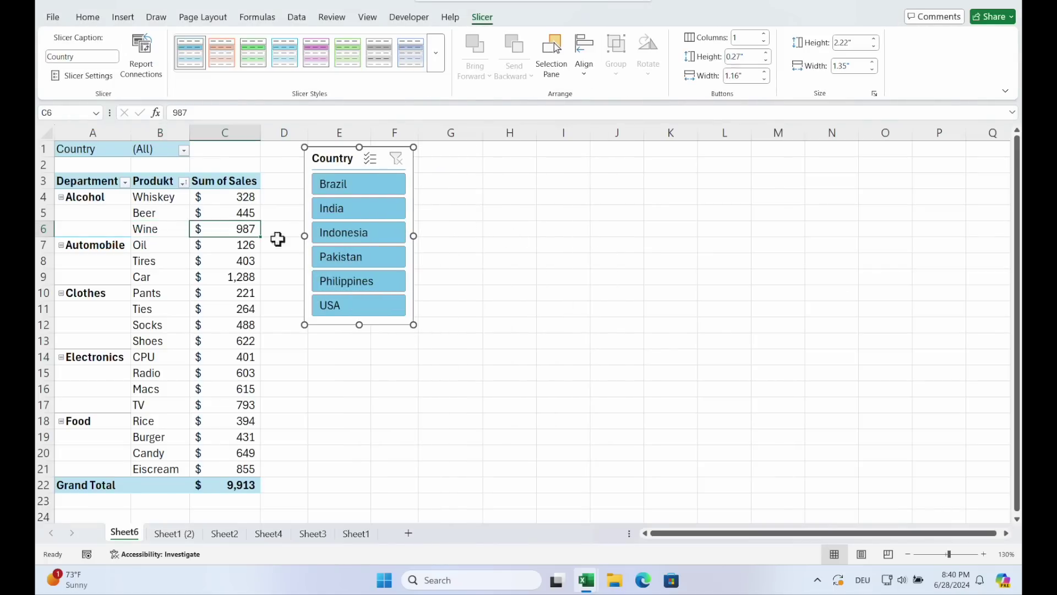
click(240, 228)
Insert Name and Department slicers and arrange them side by side next to the Country slicer.
click(508, 17)
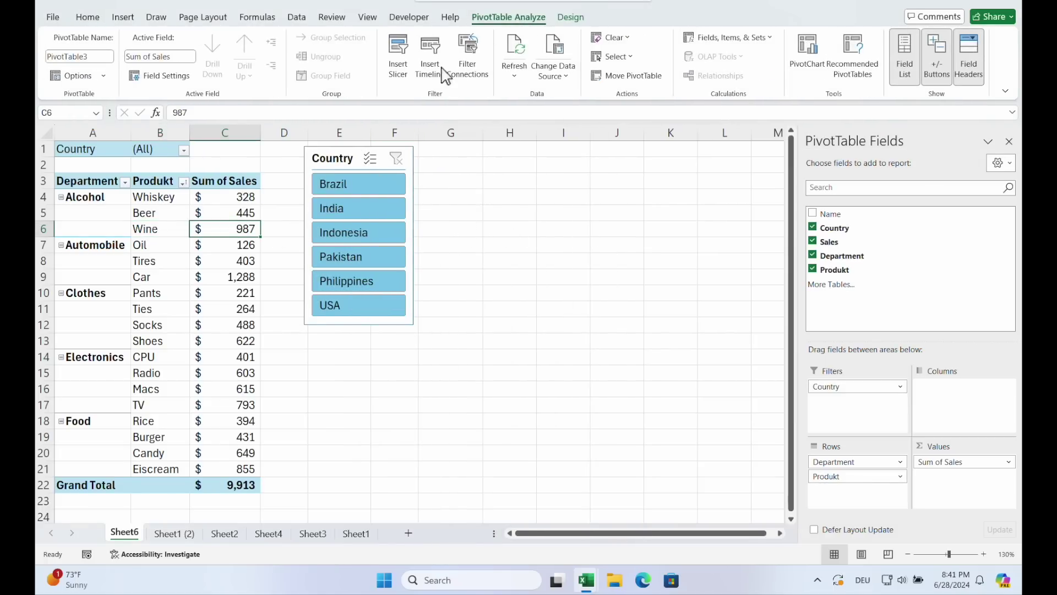
click(401, 66)
click(452, 200)
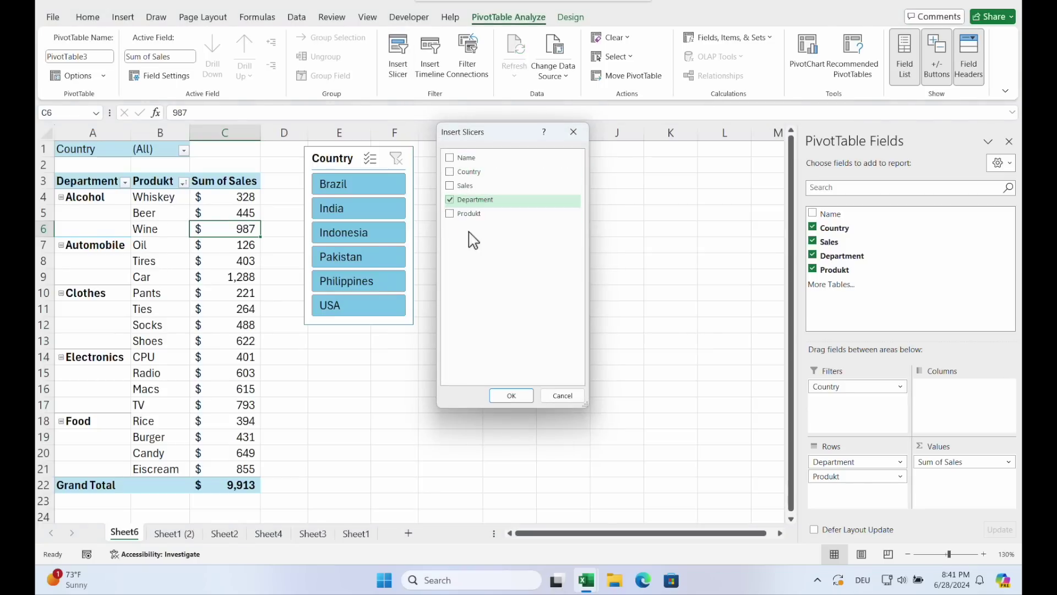
click(451, 159)
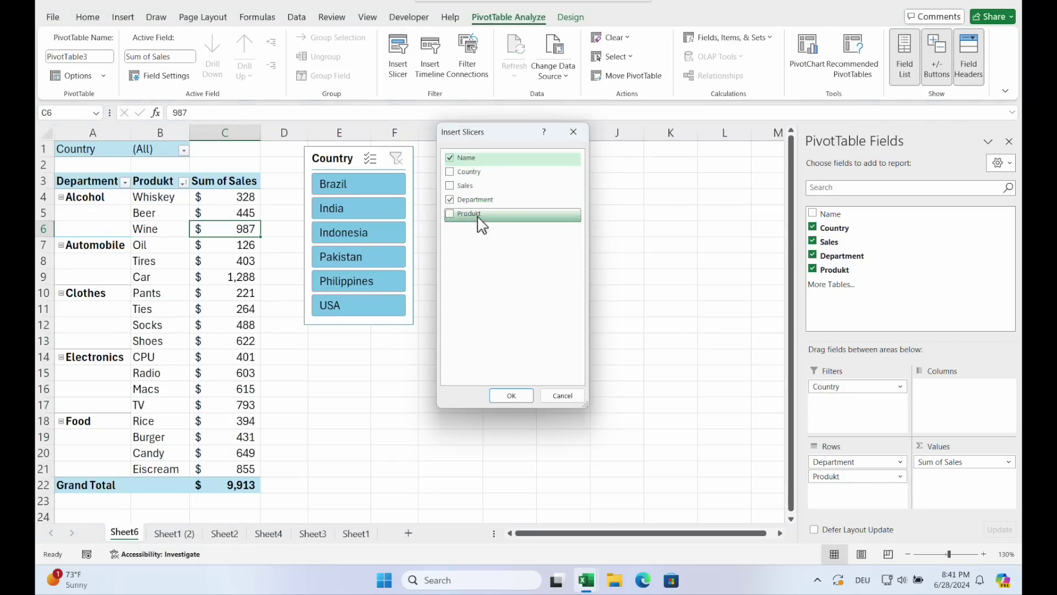
click(512, 396)
drag(405, 212, 494, 161)
drag(461, 258, 678, 163)
drag(582, 375, 468, 325)
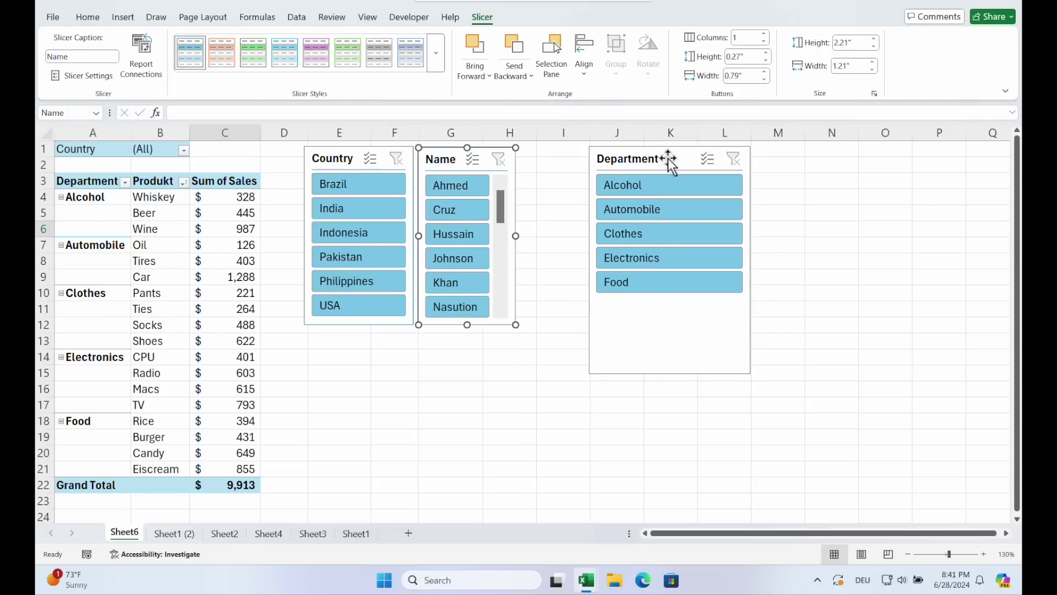
drag(671, 157, 619, 159)
drag(619, 375, 616, 323)
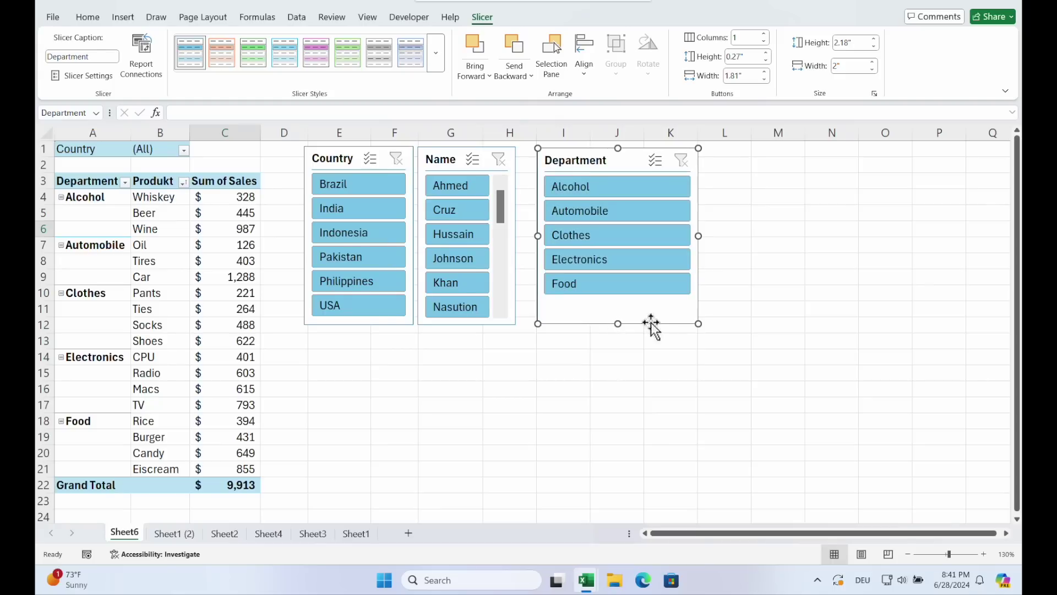
Test the Electronics and India filters, clear them, then filter to Indonesia.
click(606, 260)
click(374, 190)
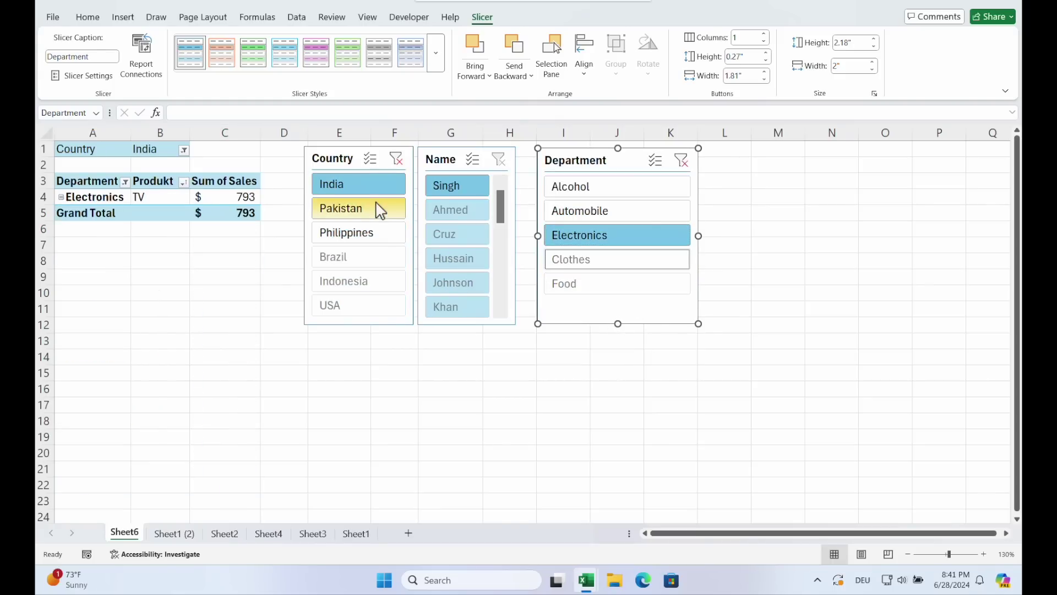
click(681, 162)
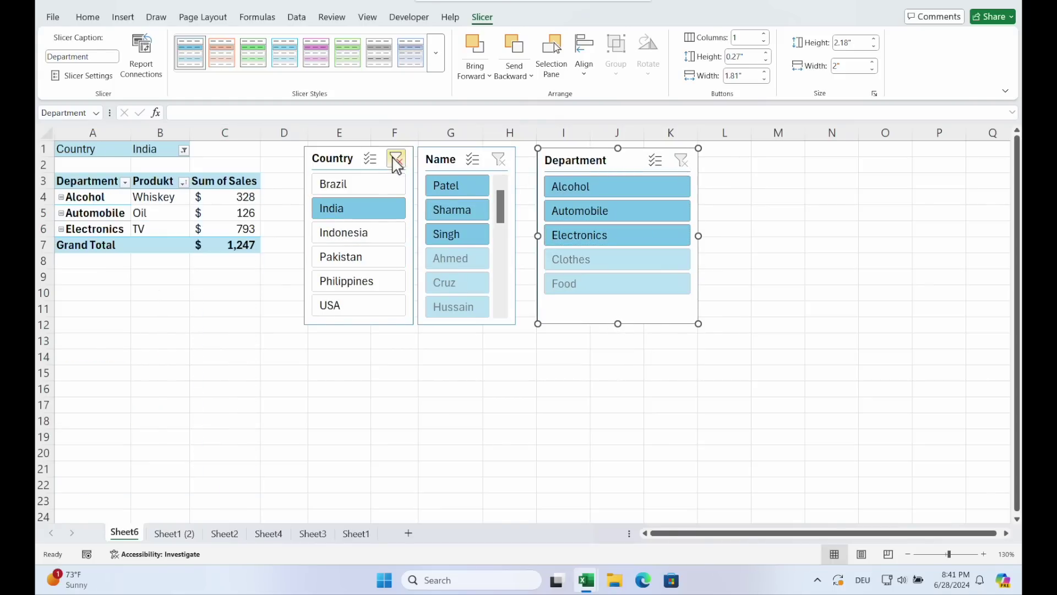
click(396, 159)
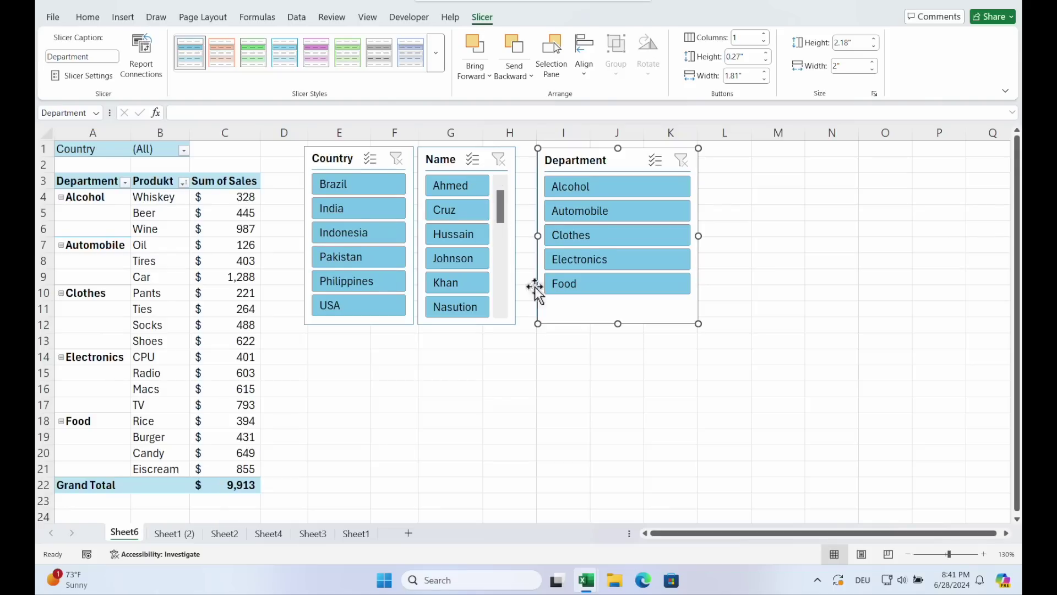
click(369, 240)
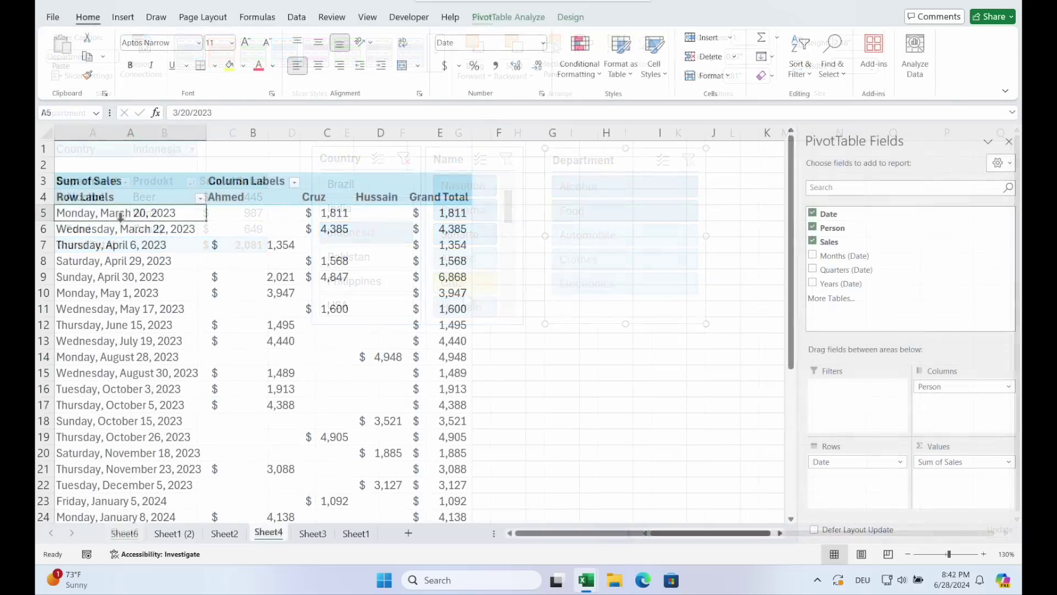
Insert a Date timeline on Sheet4's PivotTable2, move it up and widen it to 6.53 inches.
mouse_move(137, 231)
mouse_down()
mouse_move(106, 279)
mouse_move(147, 302)
mouse_move(137, 234)
mouse_up()
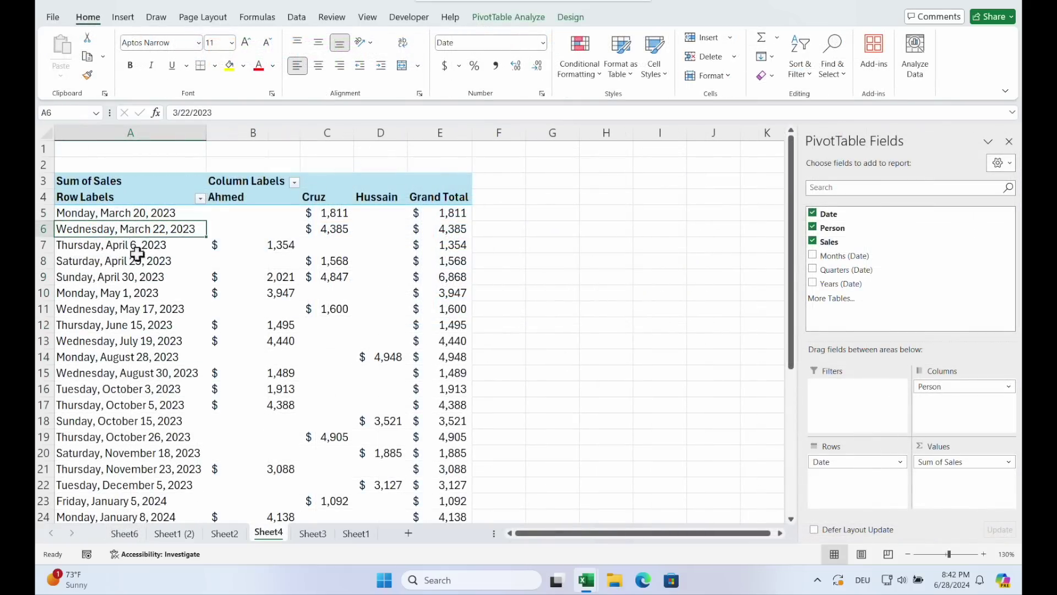
drag(138, 309, 133, 274)
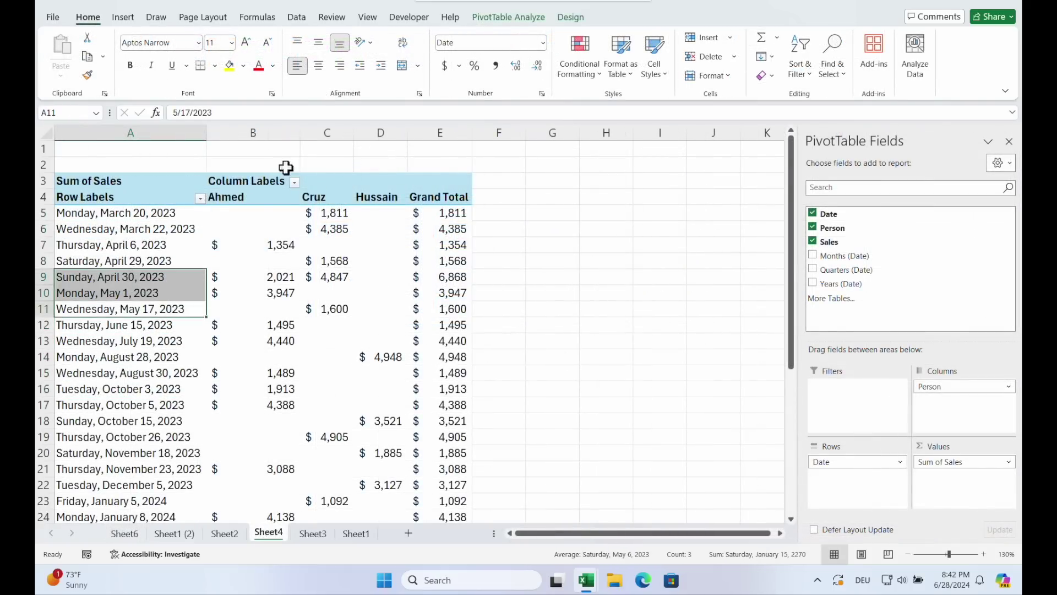
click(525, 22)
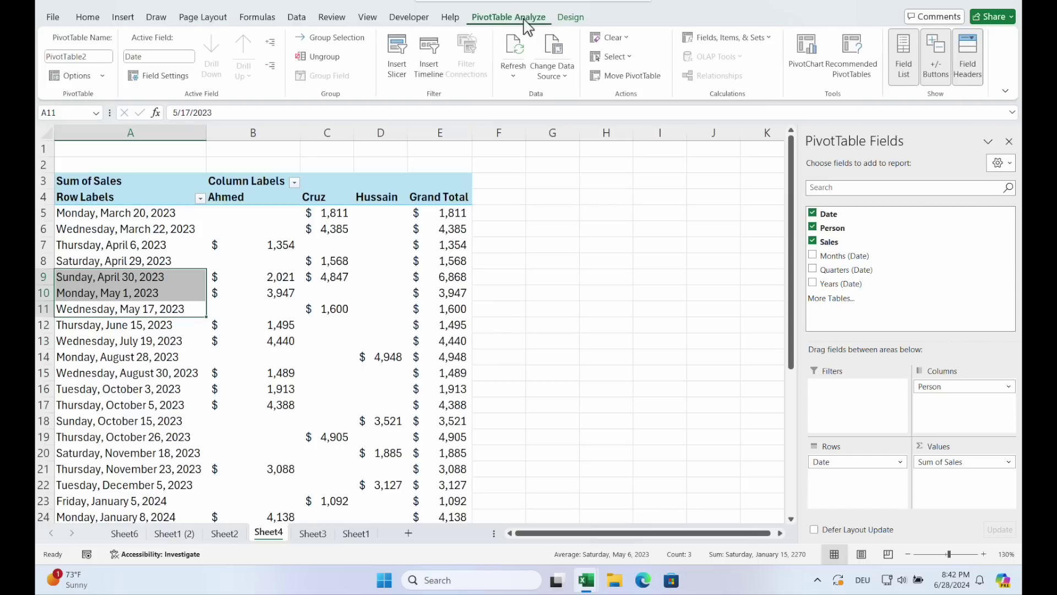
click(430, 55)
click(449, 206)
click(521, 350)
drag(483, 291, 511, 175)
drag(538, 271, 361, 273)
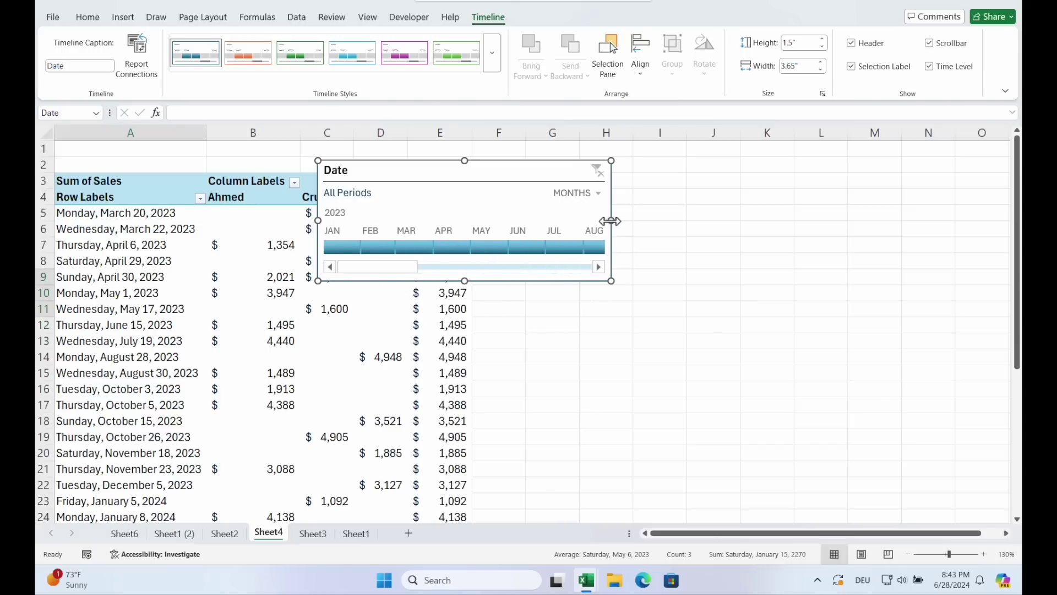
drag(610, 221, 842, 220)
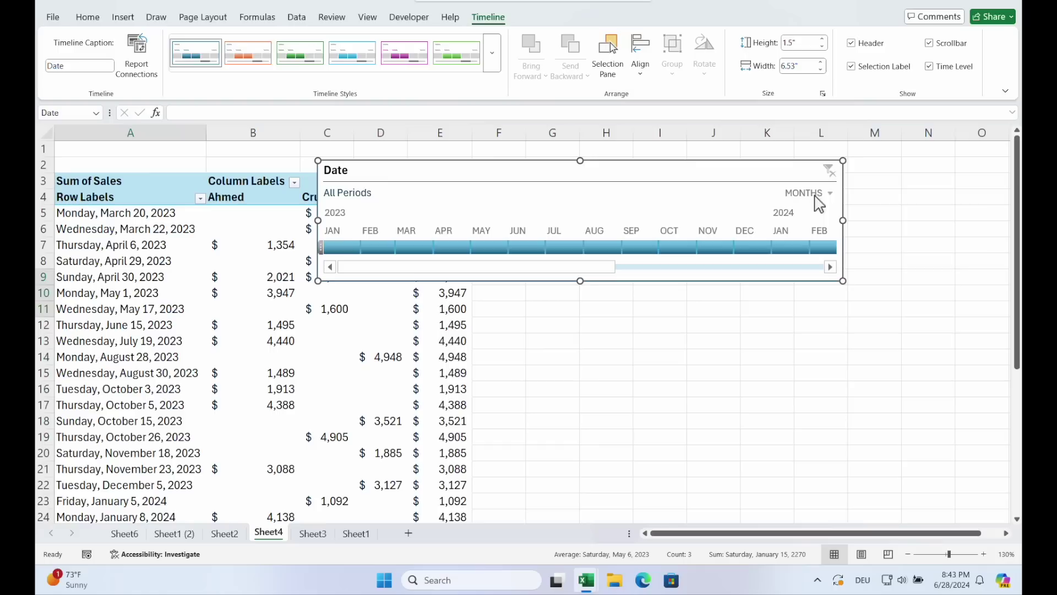
Switch the timeline from months to quarters and filter the PivotTable to Q3 2024.
click(425, 246)
drag(438, 151, 515, 144)
click(779, 235)
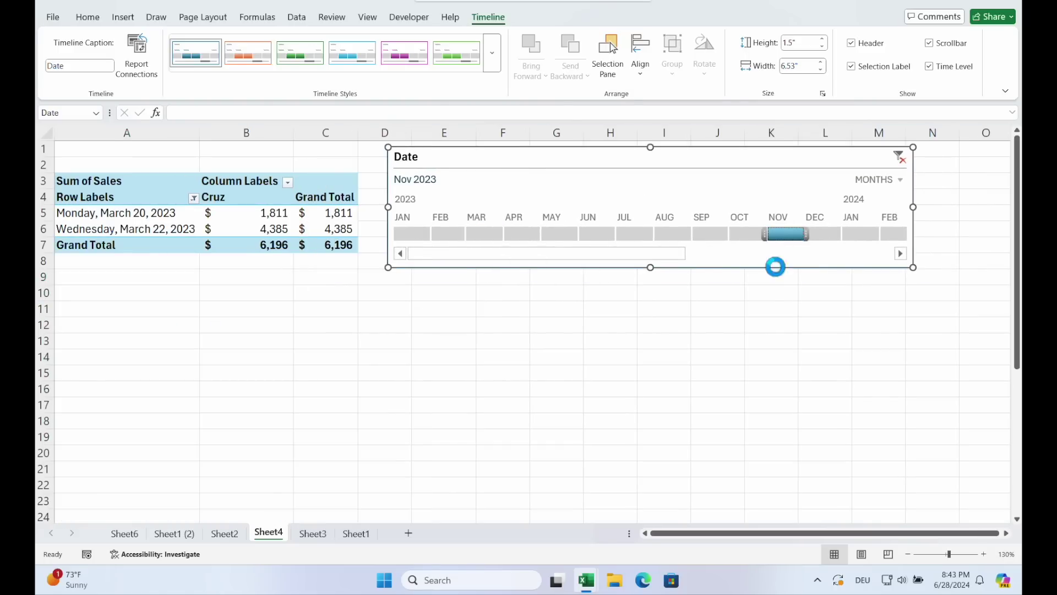
click(887, 181)
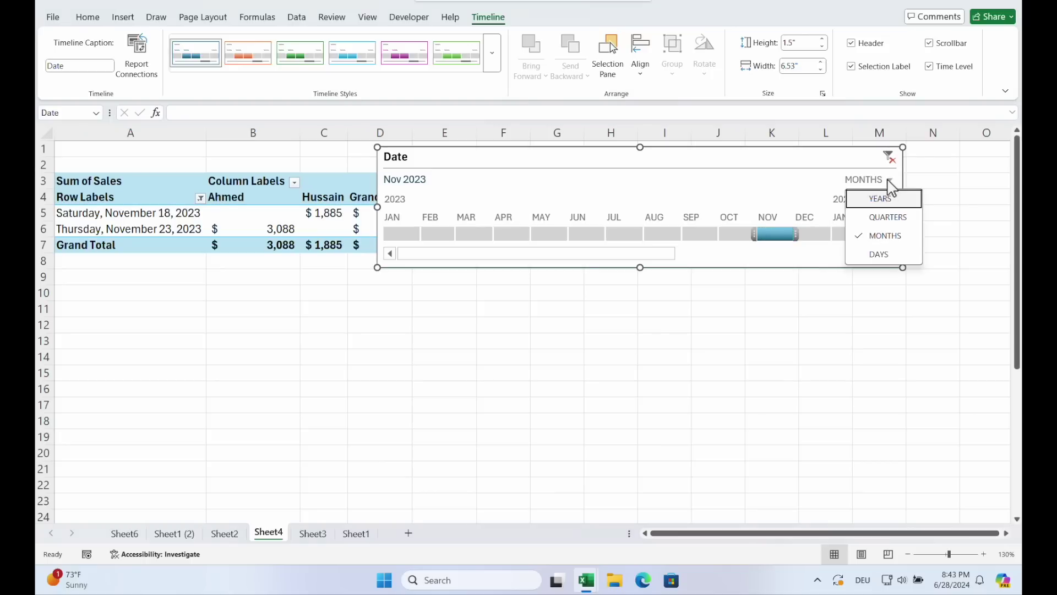
click(886, 218)
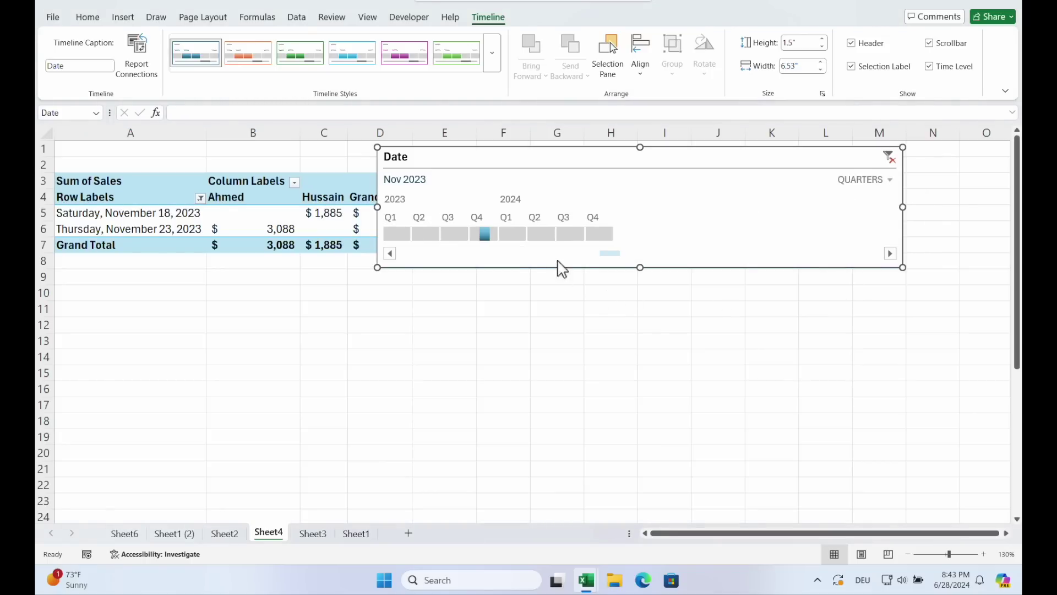
click(397, 234)
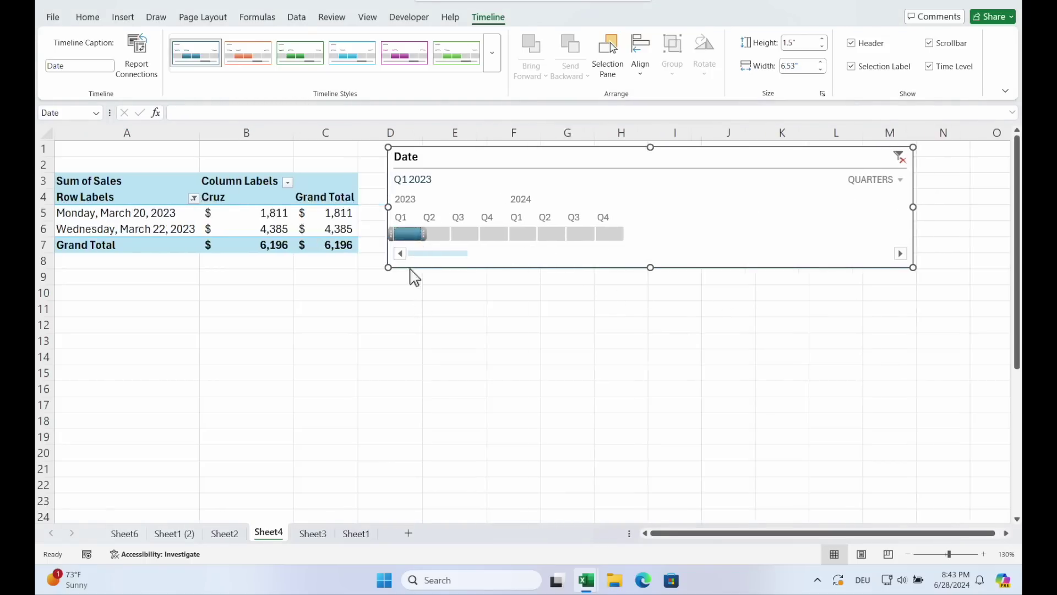
click(471, 237)
click(567, 236)
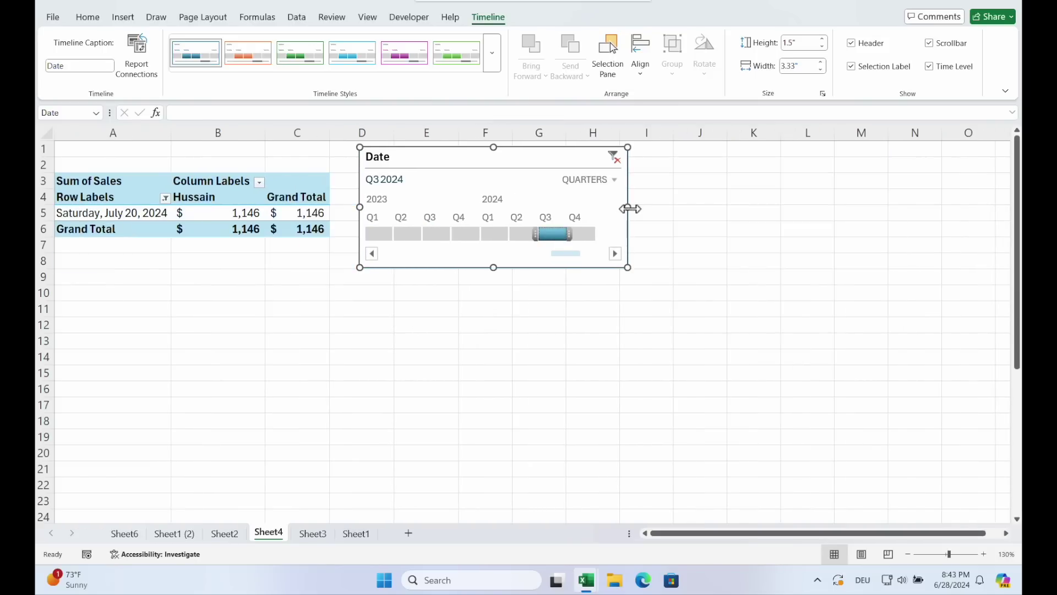
Widen the timeline slightly and give it a light blue Timeline Style.
mouse_move(630, 209)
mouse_down()
mouse_move(715, 204)
mouse_move(649, 207)
mouse_up()
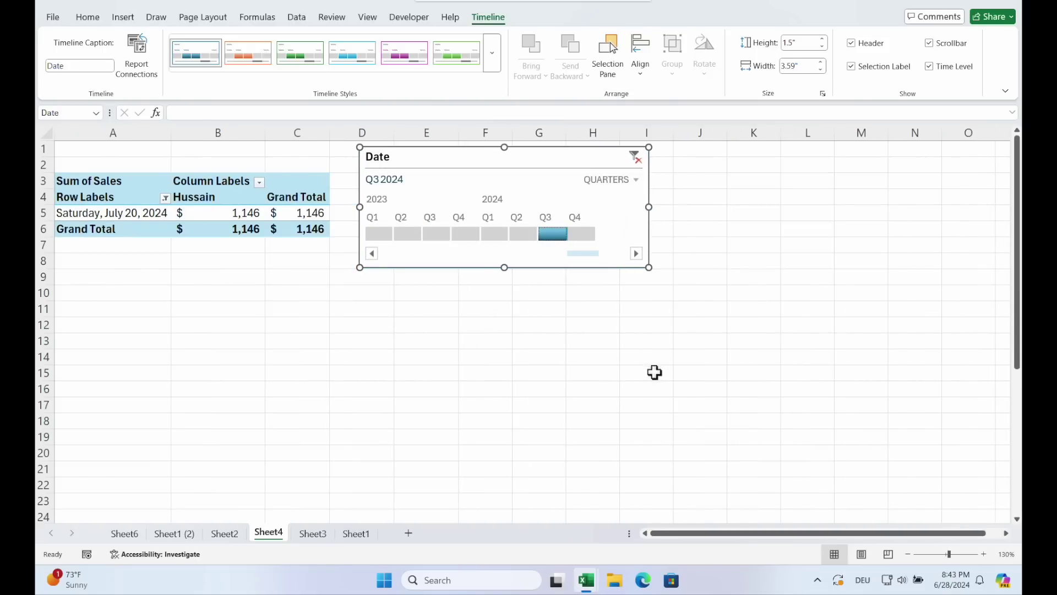
click(391, 62)
click(337, 59)
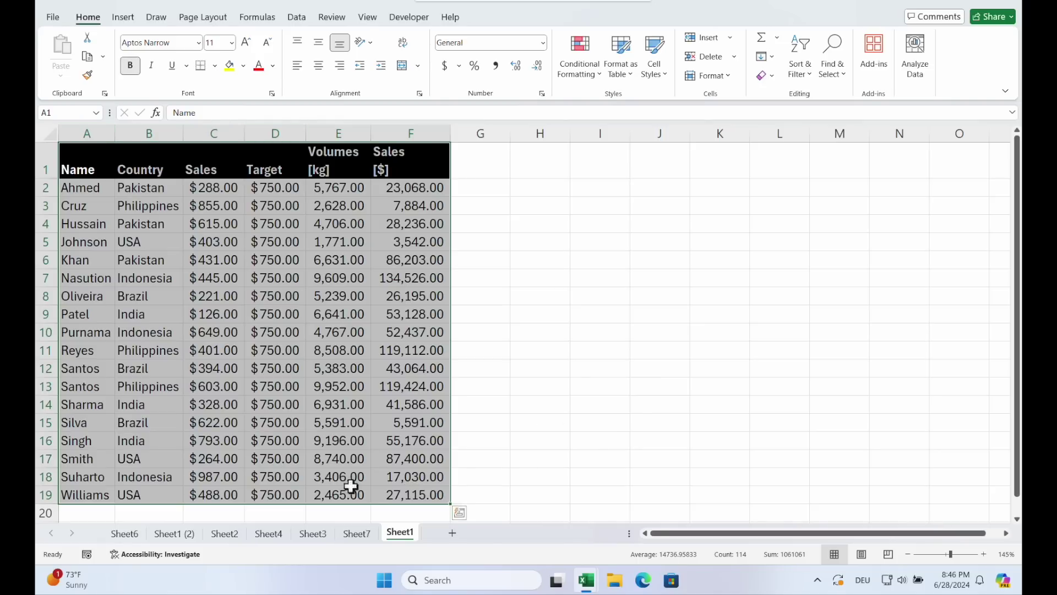
Create a PivotTable on a new sheet summing Sales[$] and Volumes[kg].
click(132, 20)
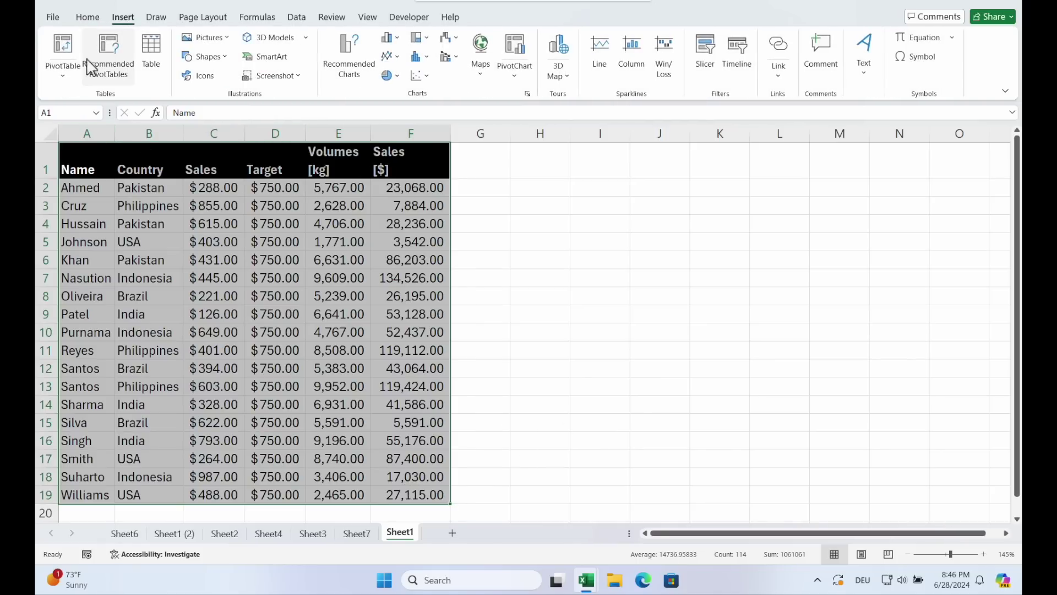
click(62, 52)
click(72, 93)
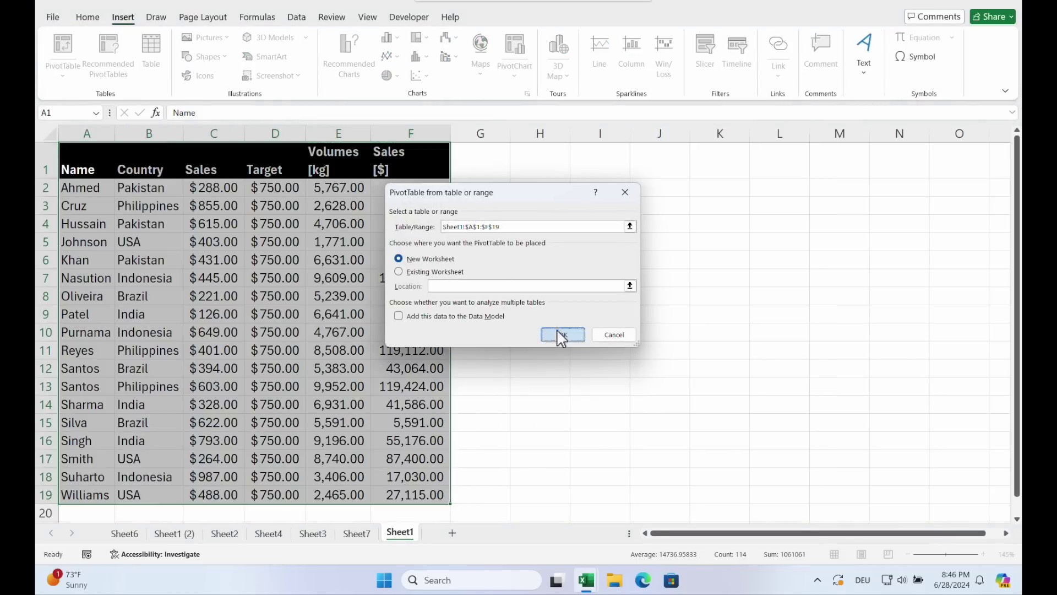
click(562, 333)
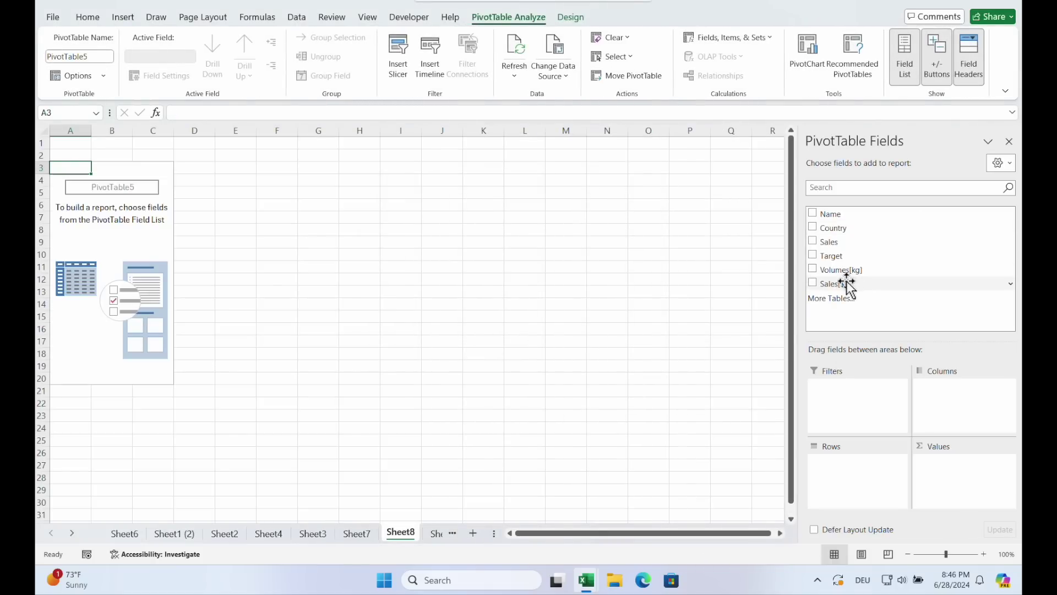
drag(851, 283, 964, 468)
drag(861, 271, 970, 503)
Format the totals with Accounting and Comma styles, removing both decimal places.
click(95, 181)
click(89, 18)
click(452, 65)
shift+click(188, 180)
click(496, 65)
click(537, 65)
click(536, 65)
Break the totals down by Country in the rows.
drag(887, 229, 858, 465)
drag(164, 179, 157, 242)
drag(278, 304, 278, 316)
click(222, 222)
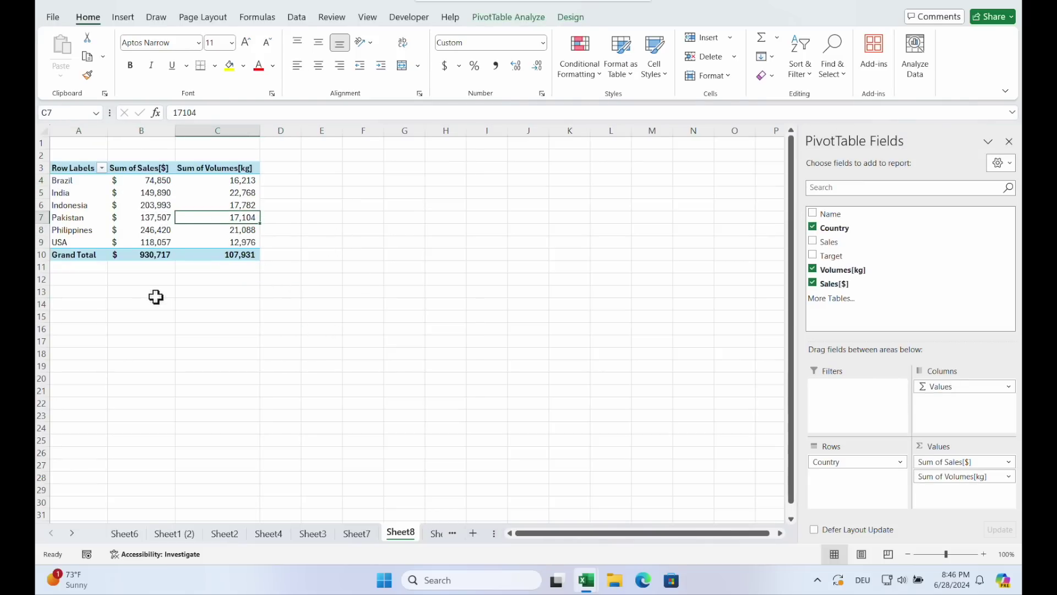
Add a calculated field named Price with formula Sales[$] / Volumes[kg].
click(539, 18)
click(729, 38)
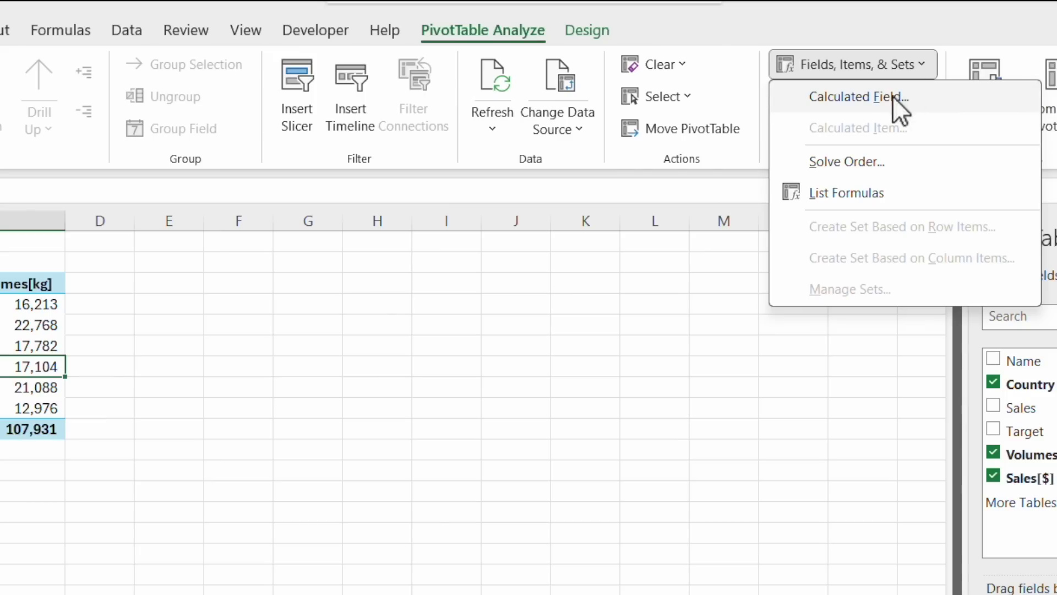
click(933, 98)
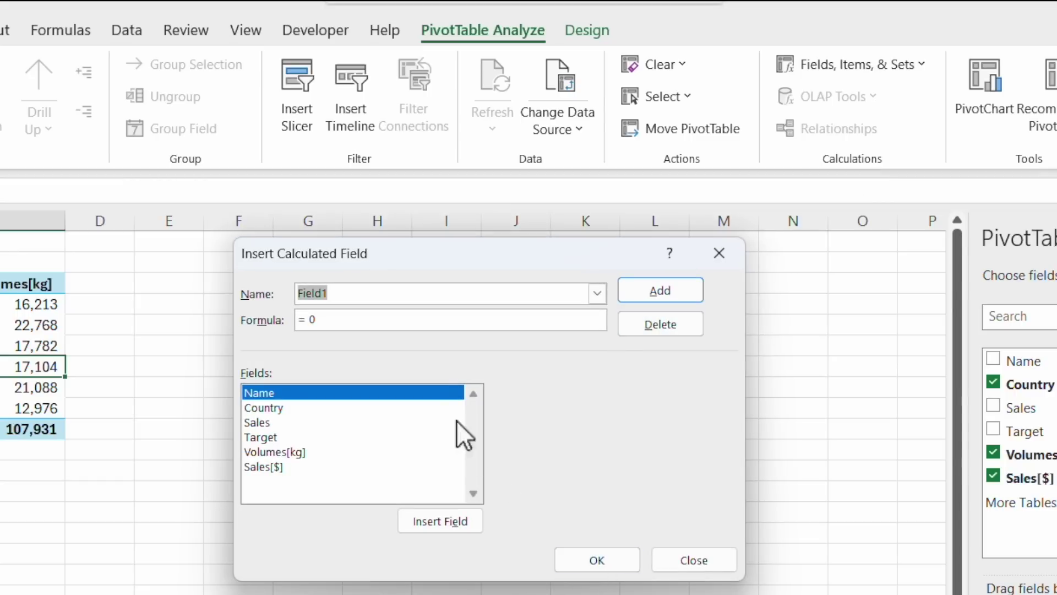
text(Price)
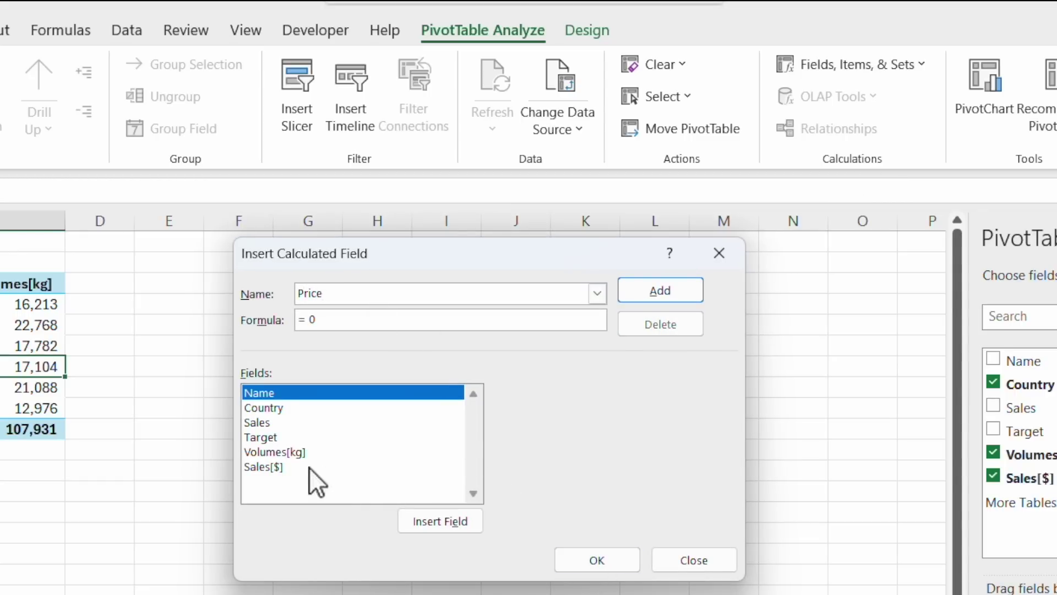
click(309, 467)
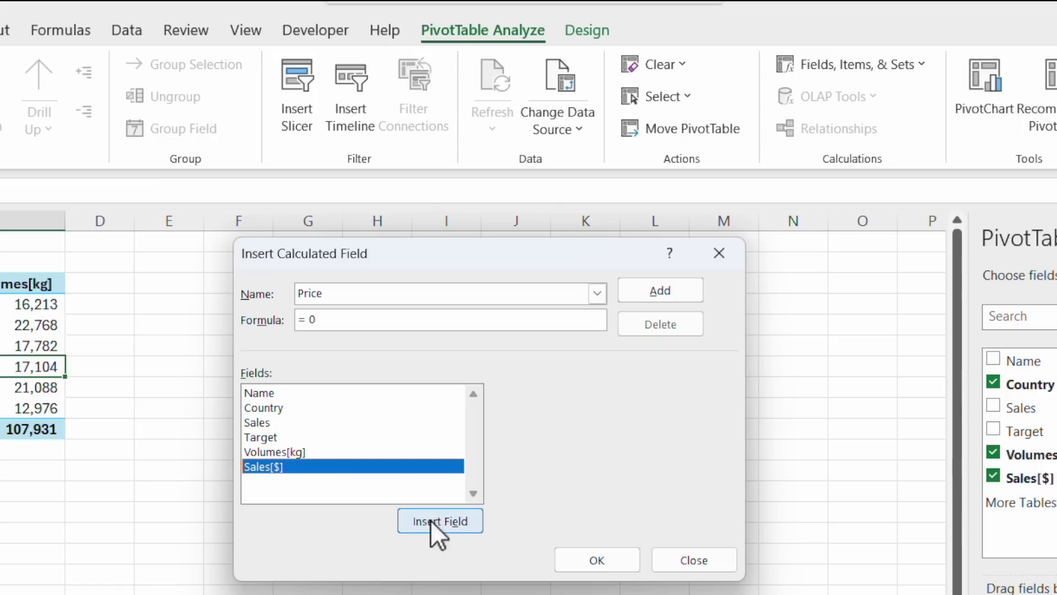
click(456, 522)
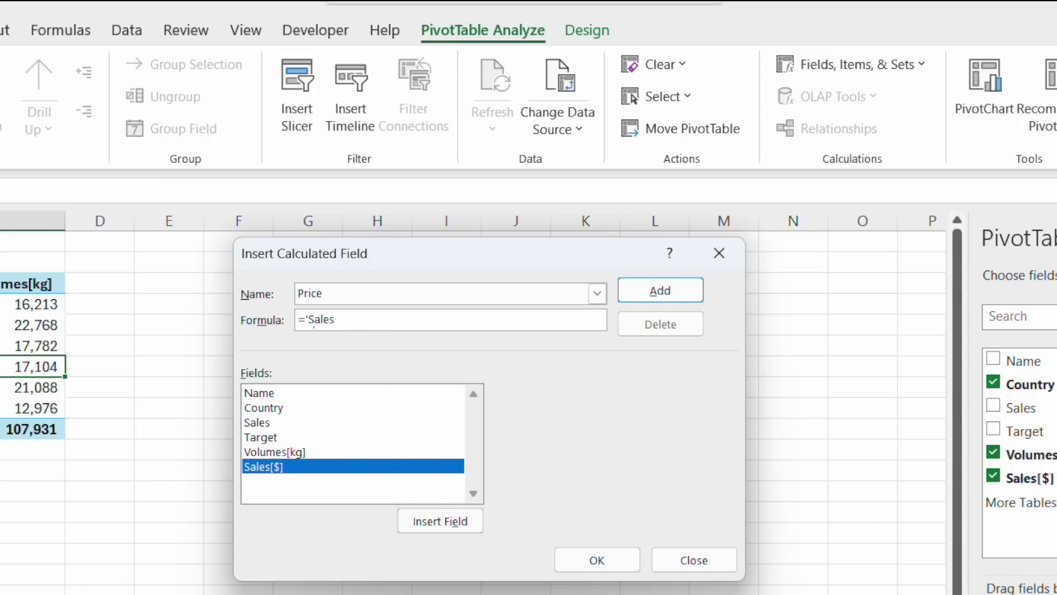
key(Up)
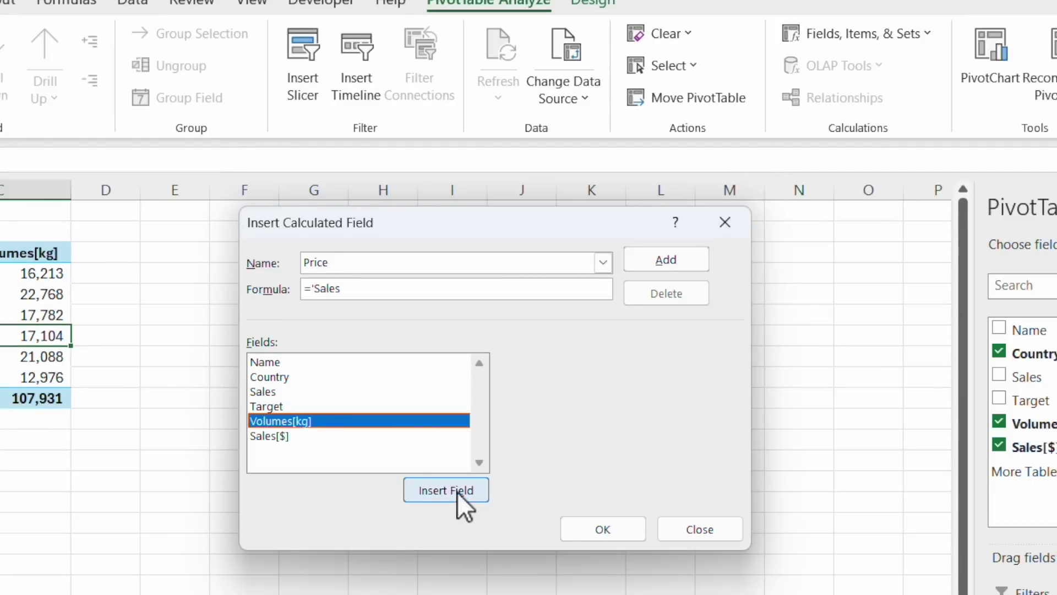
click(457, 491)
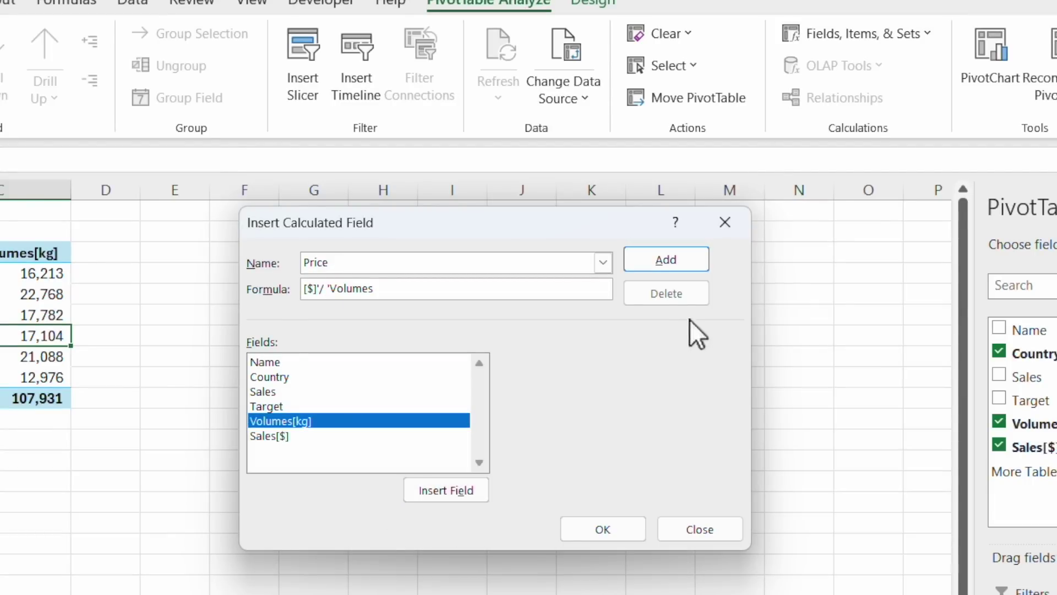
click(670, 259)
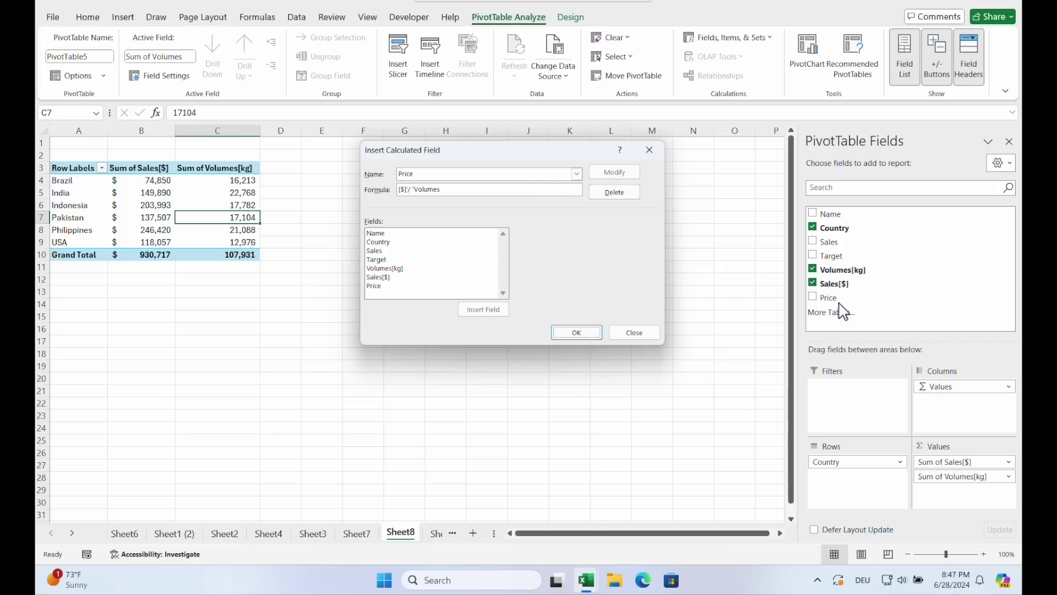
Close the calculated field dialog and select the Sum of Price values, excluding the Grand Total.
click(577, 332)
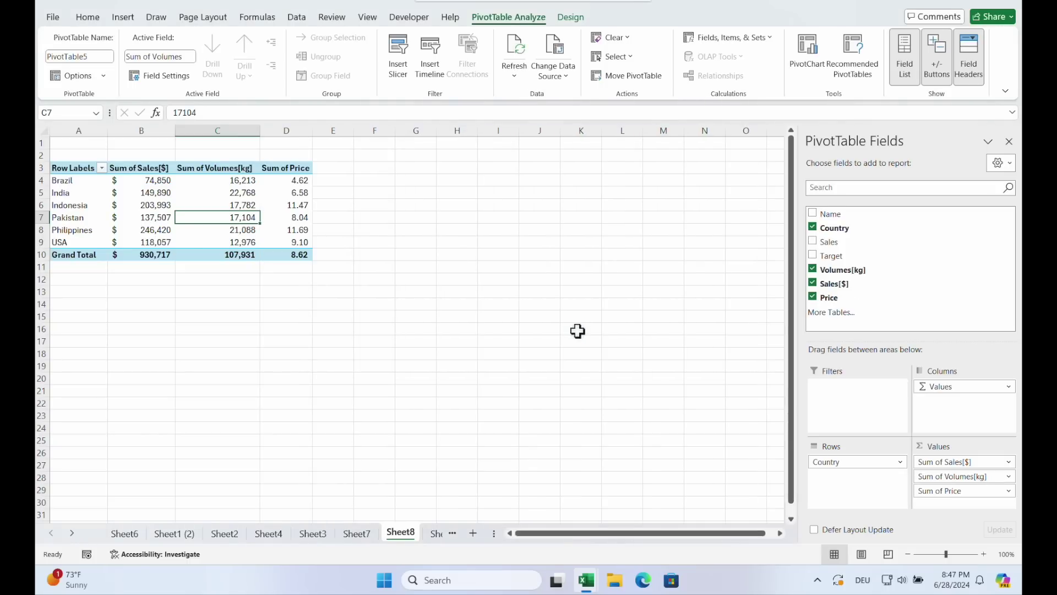
drag(295, 181, 297, 254)
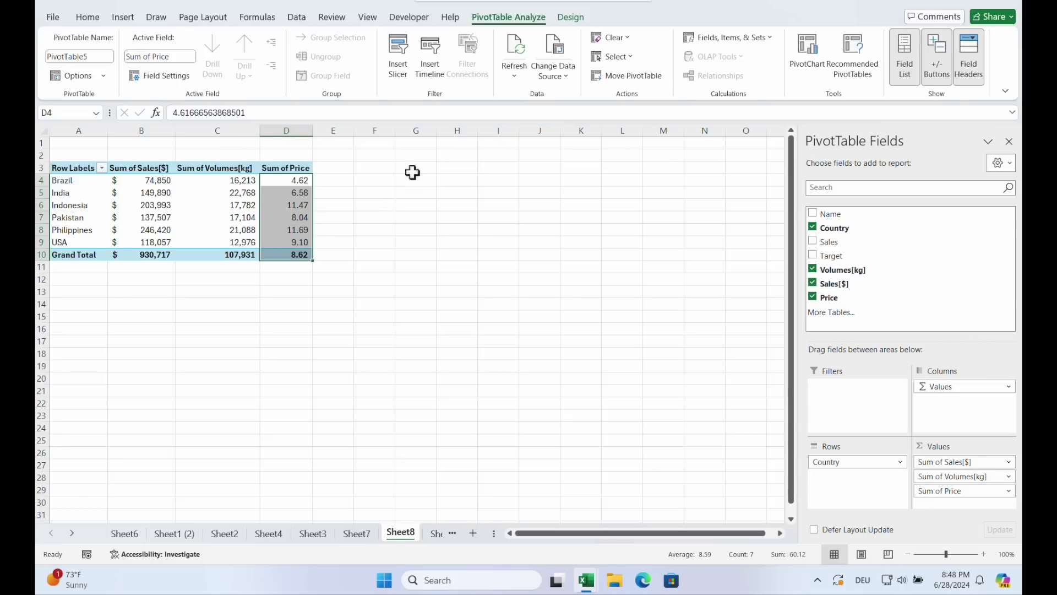
key(shift+Up)
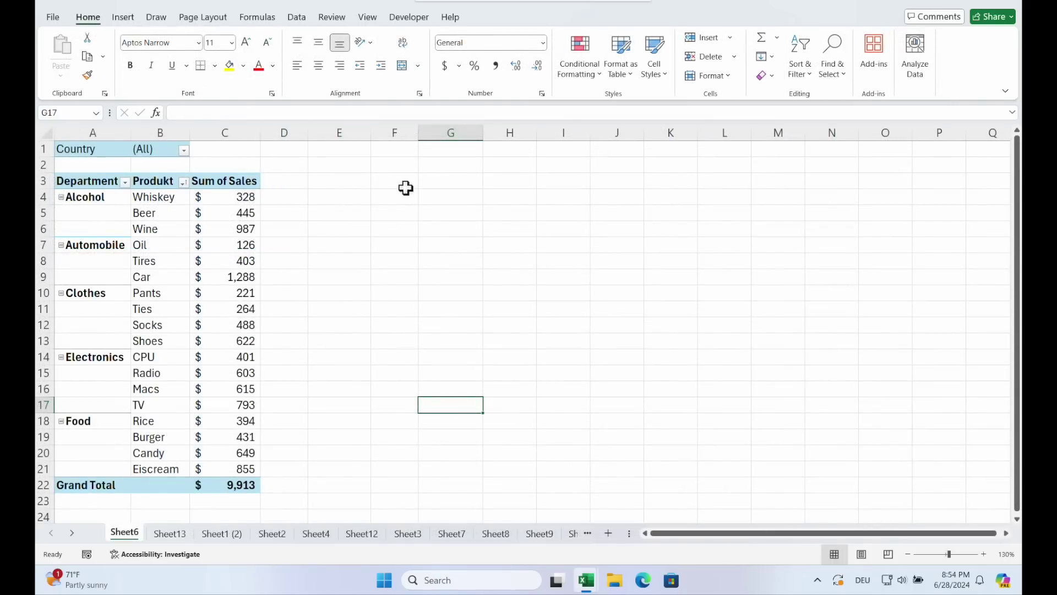
Select a Produkt item in the Sheet6 PivotTable so calculated items can be added.
click(175, 328)
click(174, 338)
key(Up)
key(Right)
key(Up)
key(Up)
key(Up)
click(531, 19)
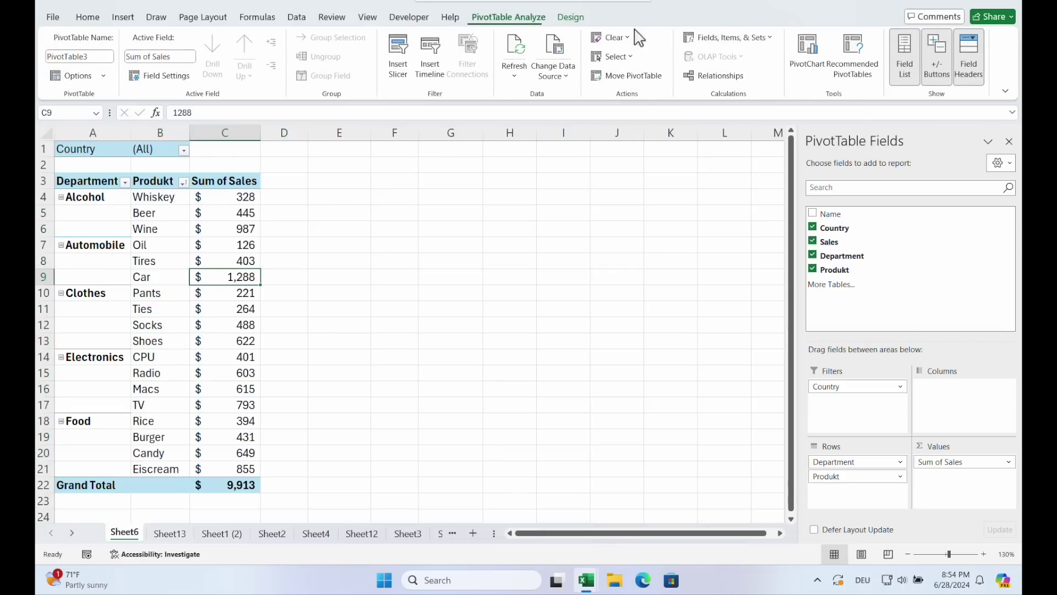
click(765, 38)
key(Escape)
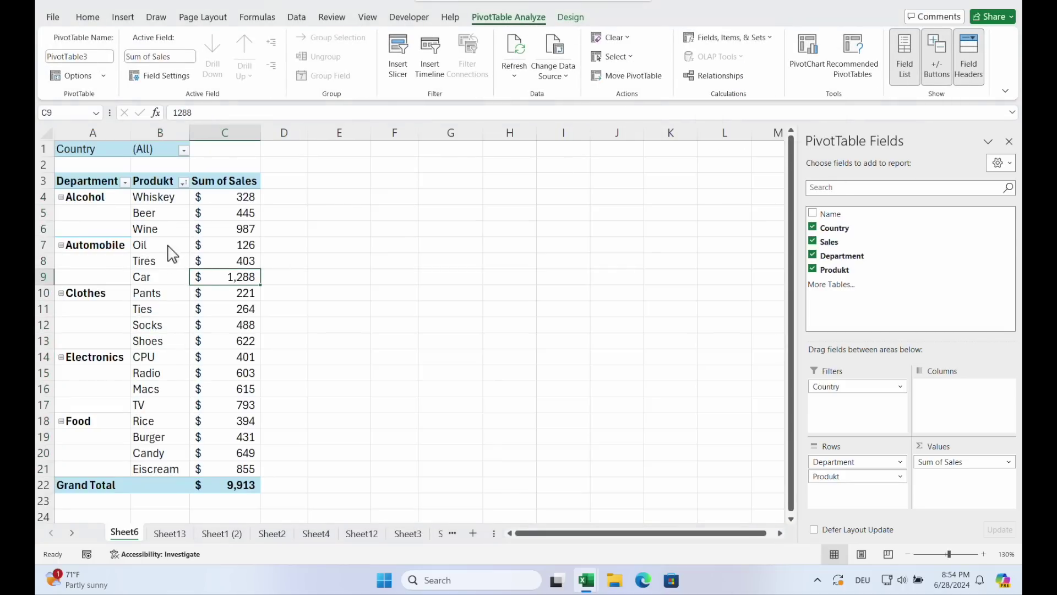
click(159, 291)
click(727, 43)
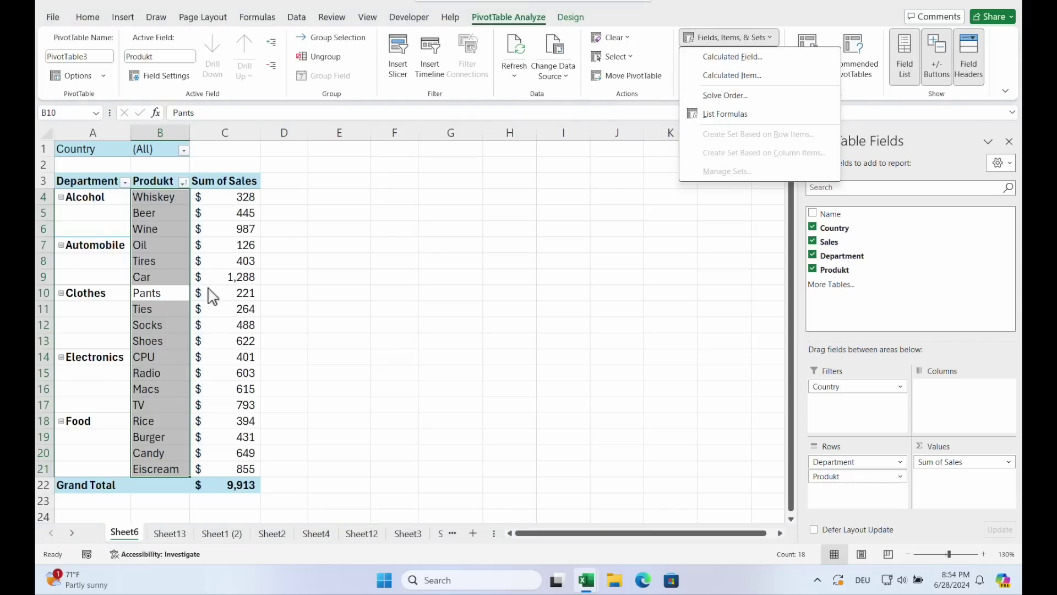
key(Escape)
click(156, 201)
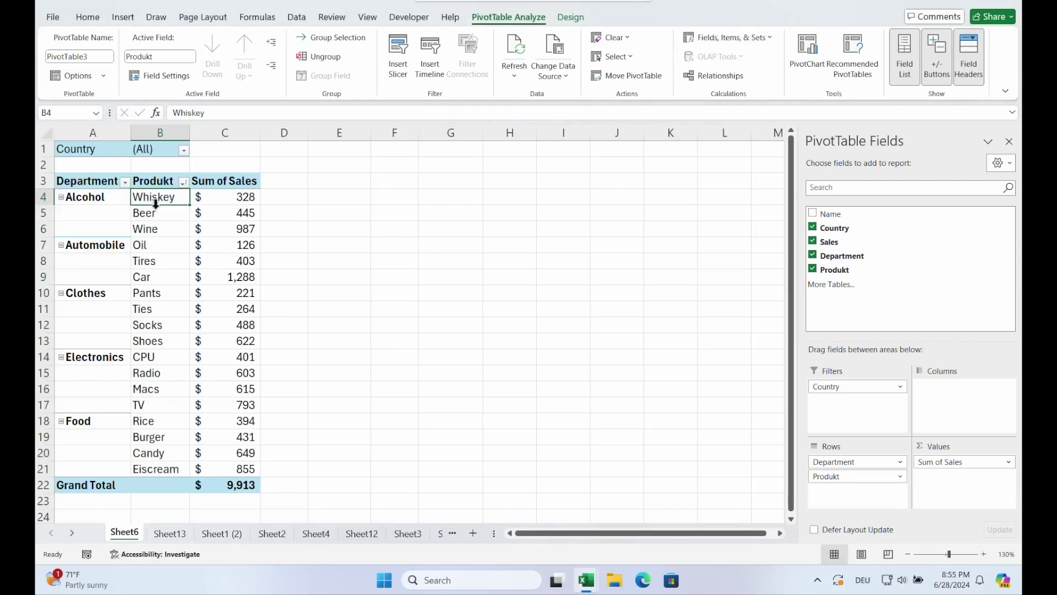
click(167, 345)
Create calculated item Foodwear = Socks + Shoes in Produkt, showing 1,110 under Clothes.
click(727, 38)
click(716, 72)
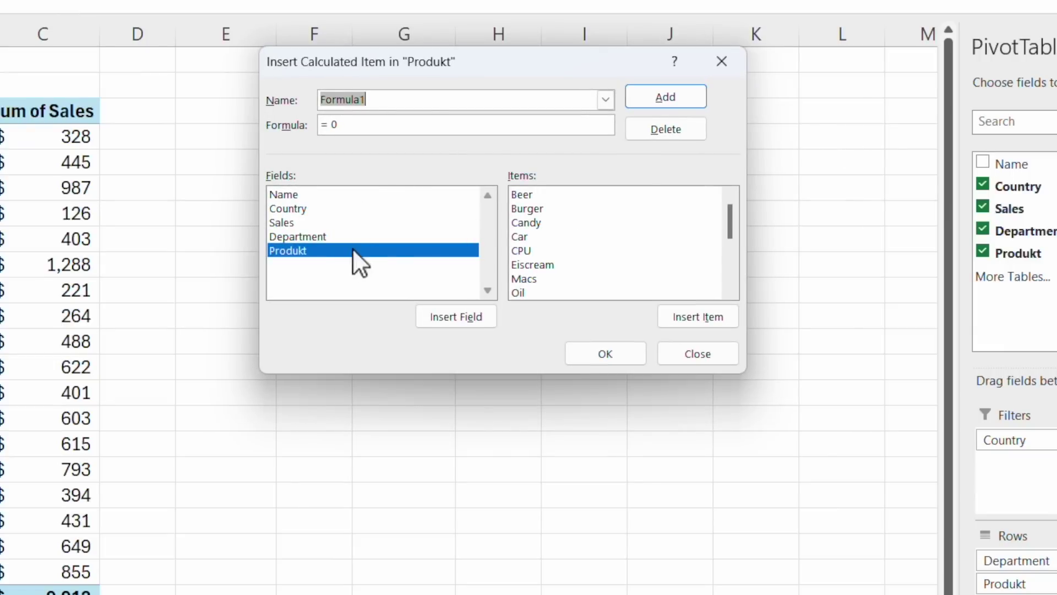
text(F)
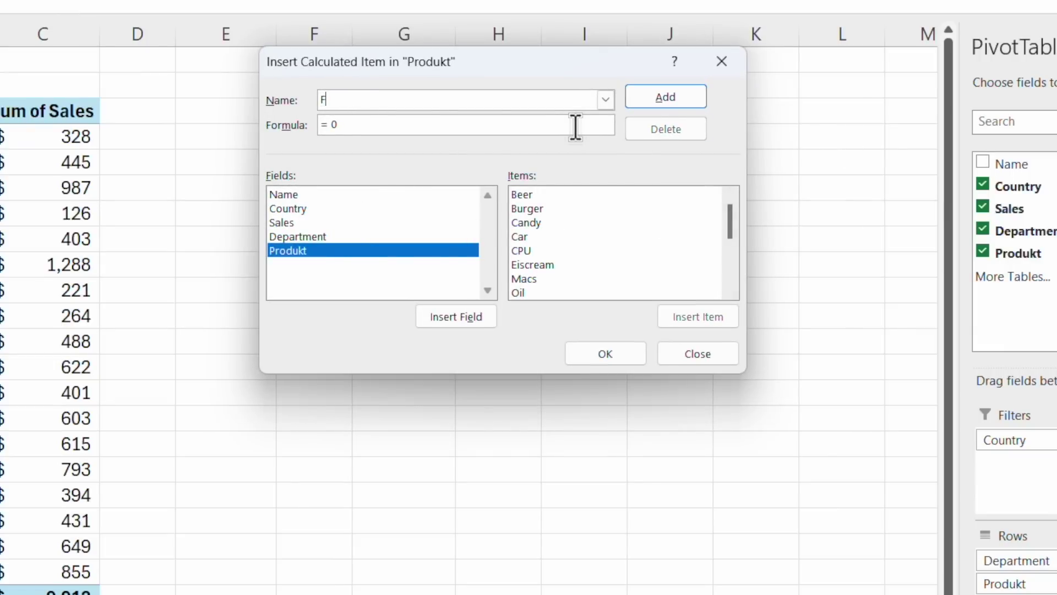
text(oodwear)
scroll(606, 248, down, 4)
click(551, 222)
click(676, 310)
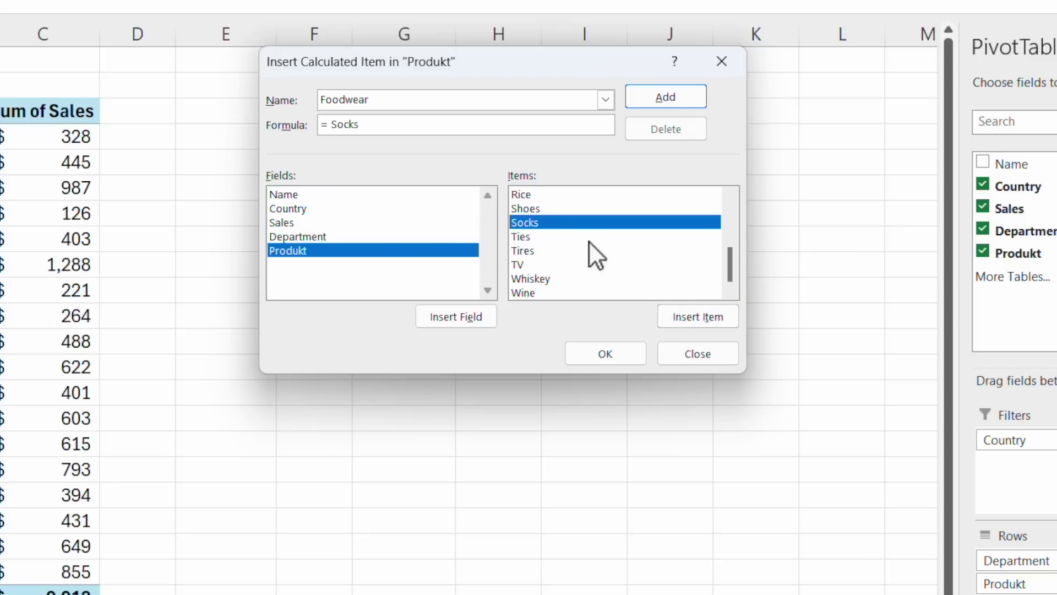
text(+)
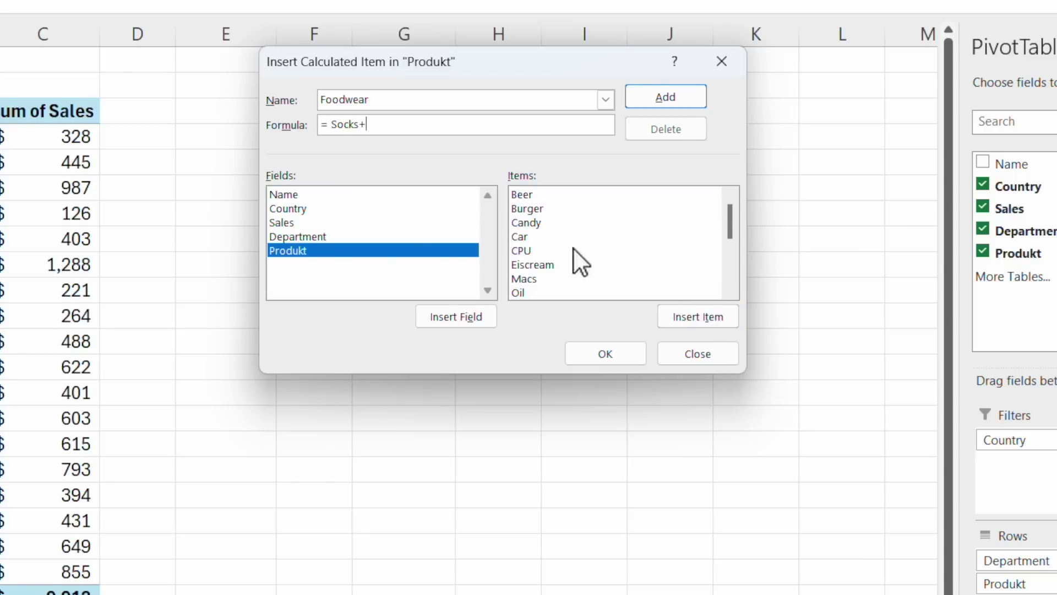
scroll(570, 245, down, 4)
click(539, 210)
click(676, 310)
click(659, 97)
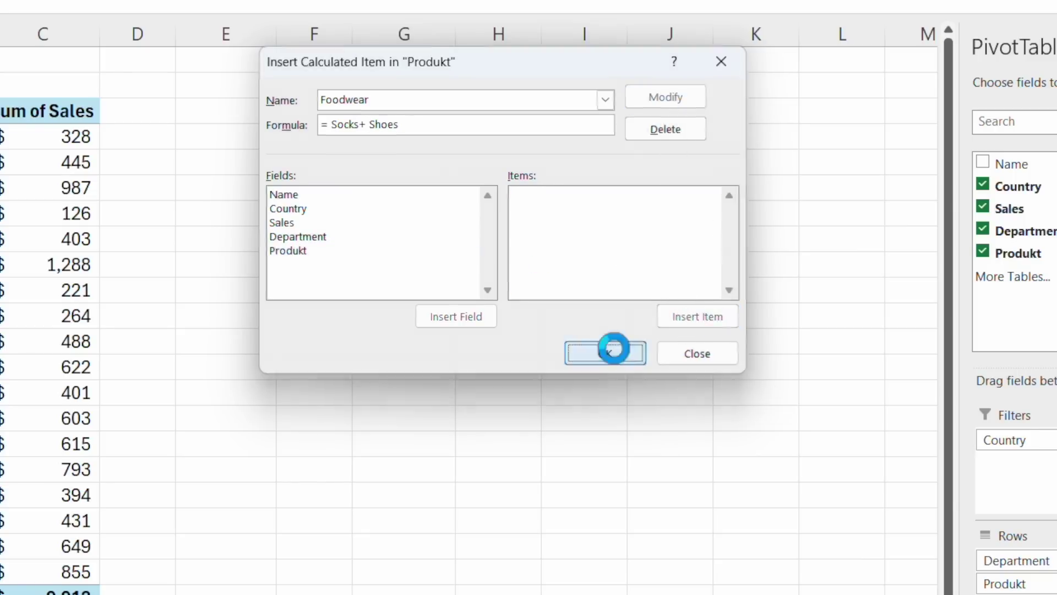
click(608, 348)
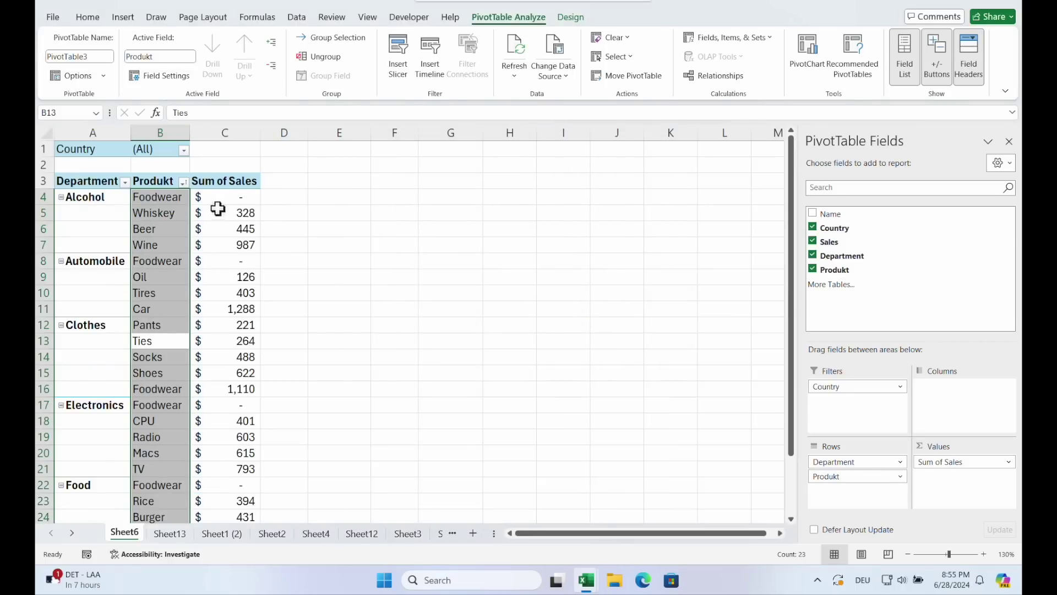
drag(176, 199, 176, 373)
Check the Clothes Foodwear row and the Socks value in the PivotTable.
scroll(294, 373, down, 5)
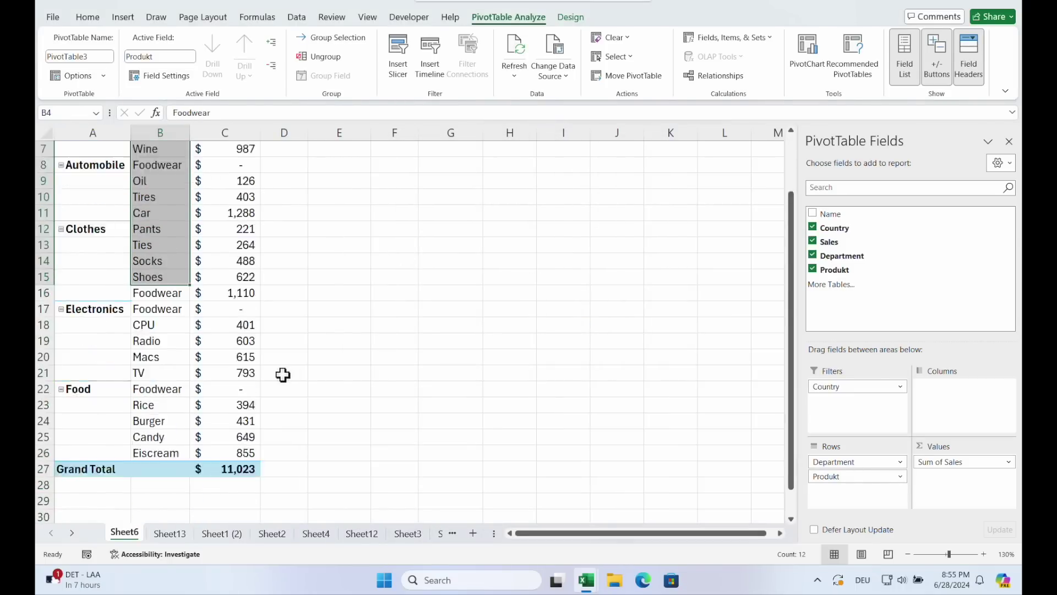
scroll(281, 314, up, 2)
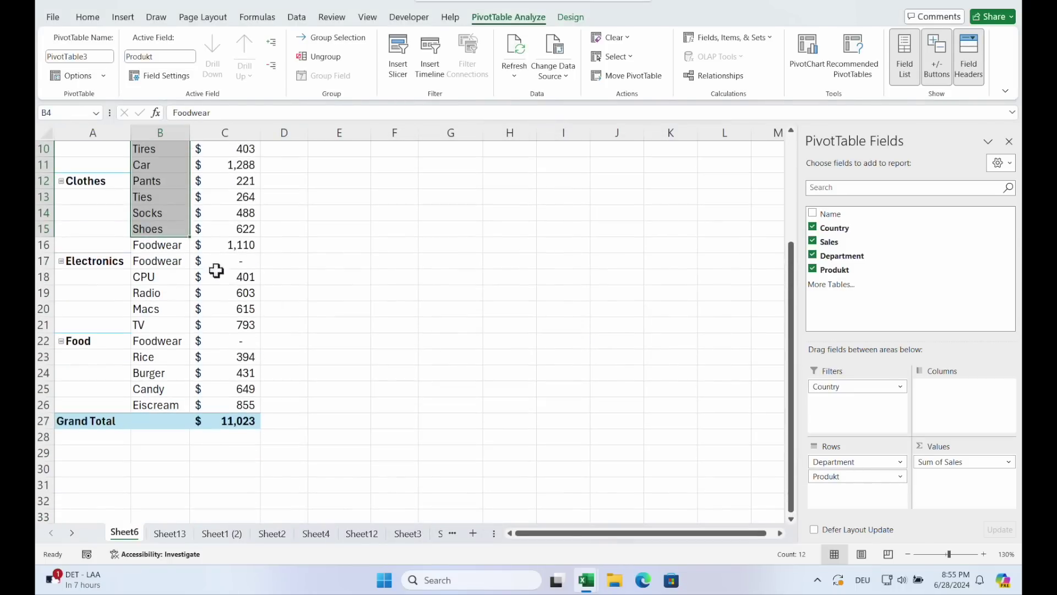
click(104, 181)
drag(235, 247, 162, 245)
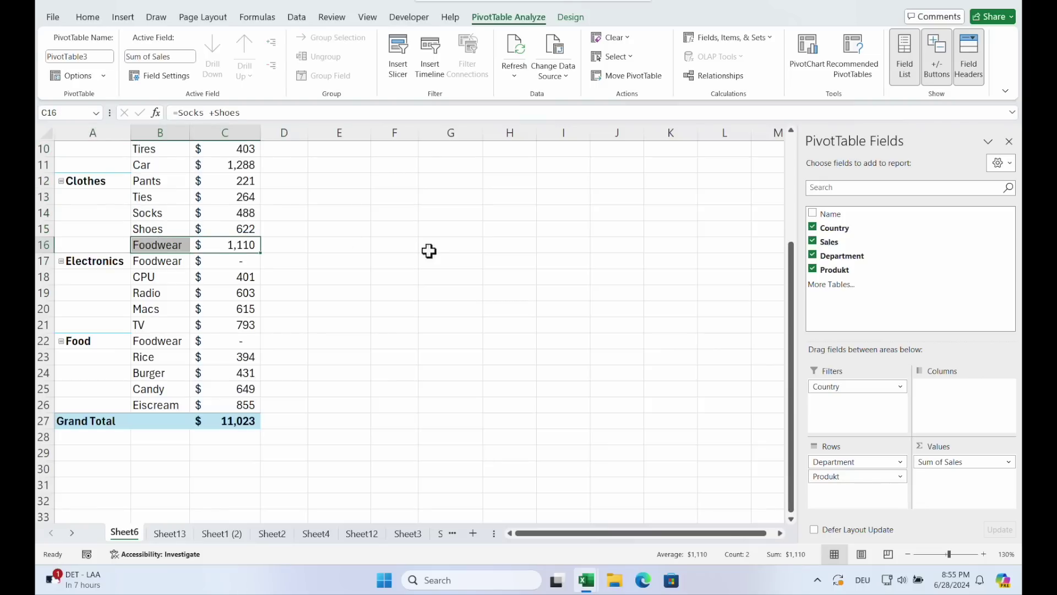
scroll(385, 253, up, 1)
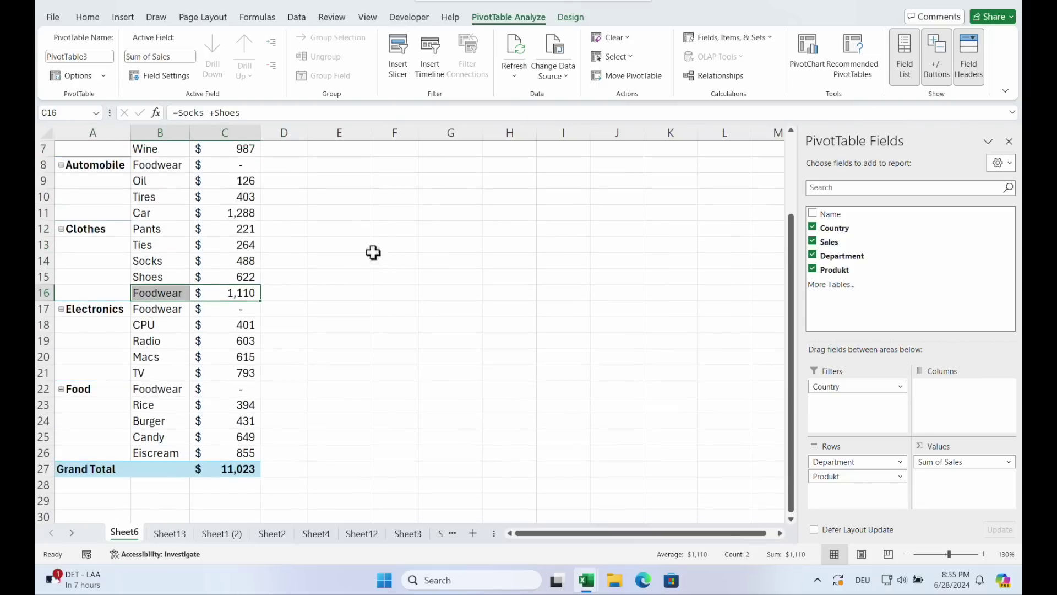
click(250, 262)
scroll(389, 353, up, 2)
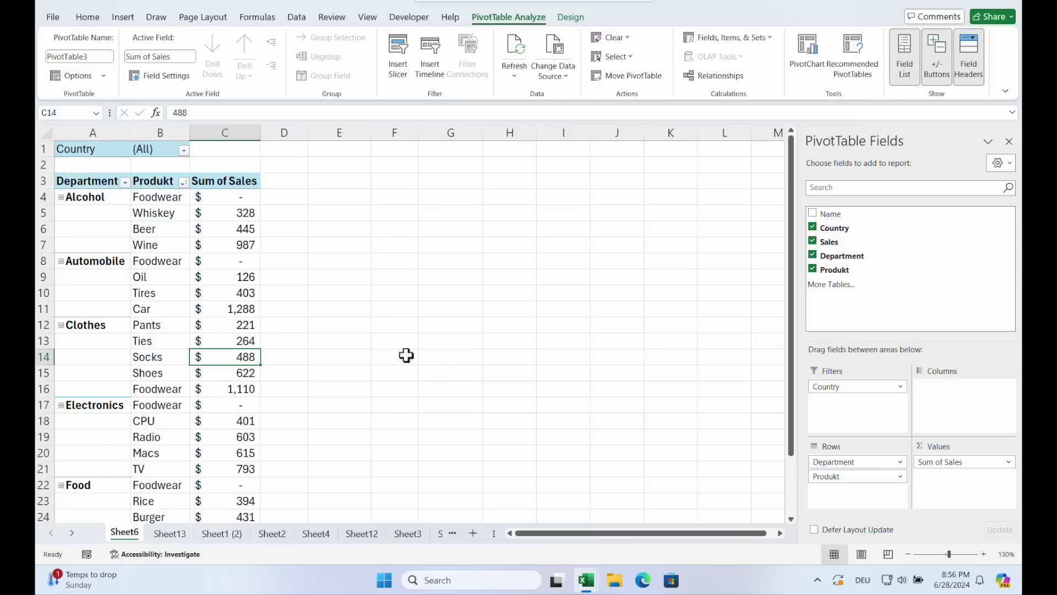
List the pivot's calculated field and item formulas on a new sheet.
click(742, 48)
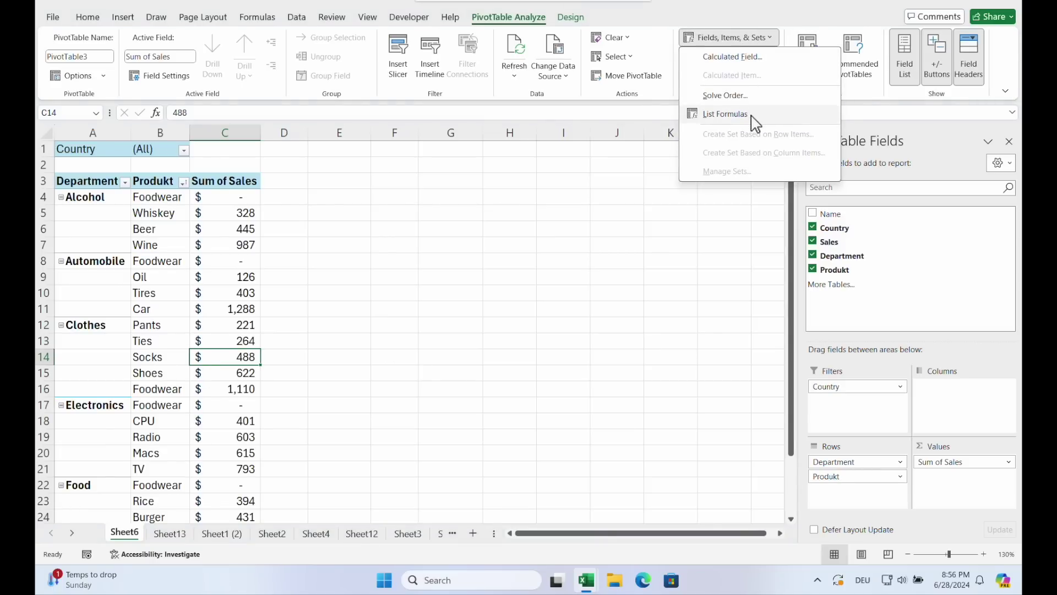
click(725, 114)
drag(192, 205, 82, 205)
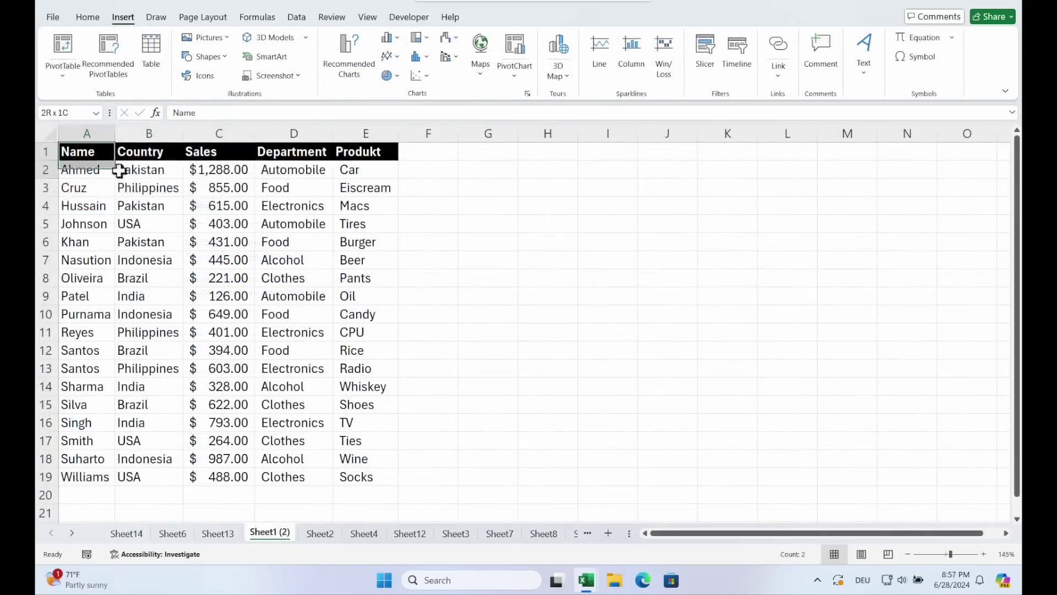
Create a PivotTable on a new sheet from the Sheet1 (2) data, with Sum of Sales across Country columns.
drag(197, 217, 352, 477)
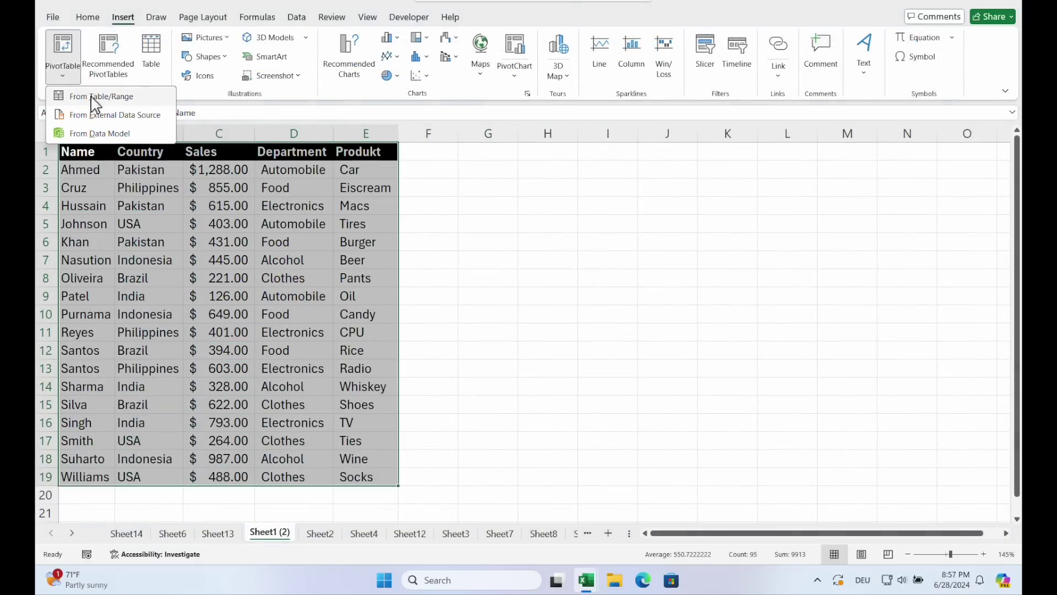
click(96, 97)
click(563, 337)
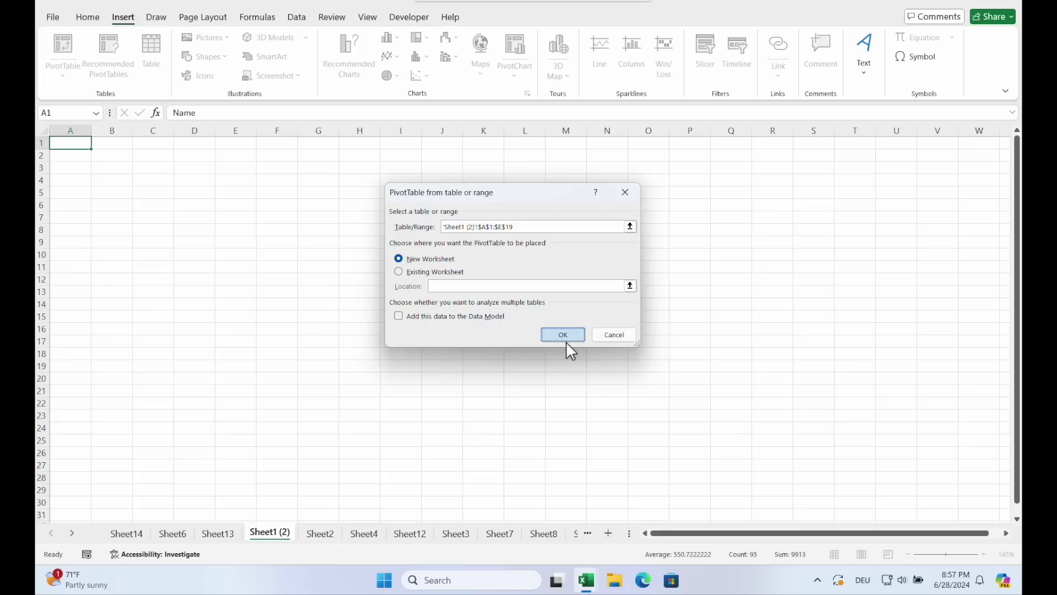
click(128, 193)
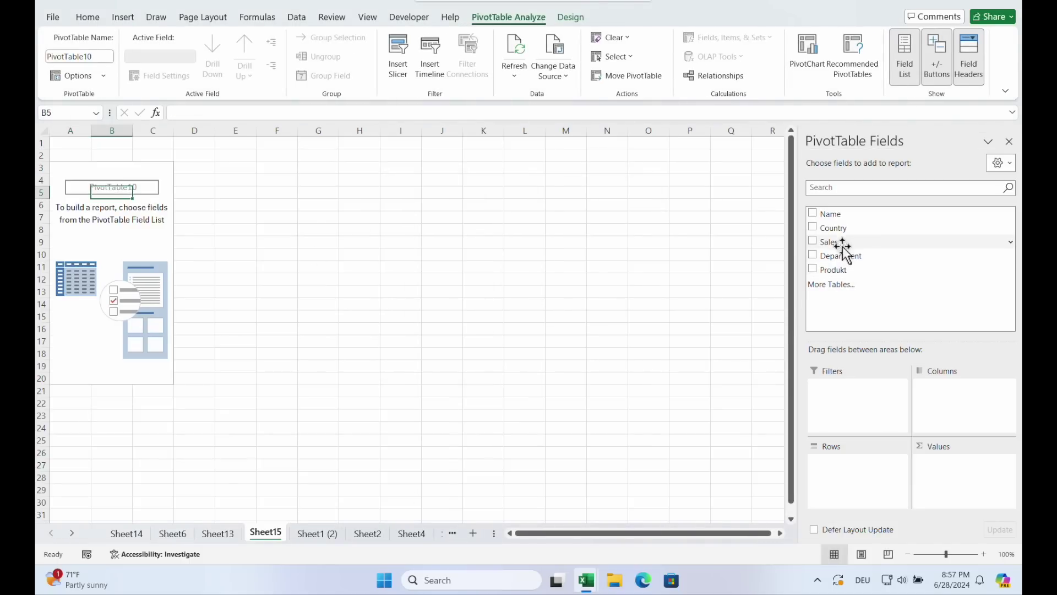
drag(842, 245, 985, 490)
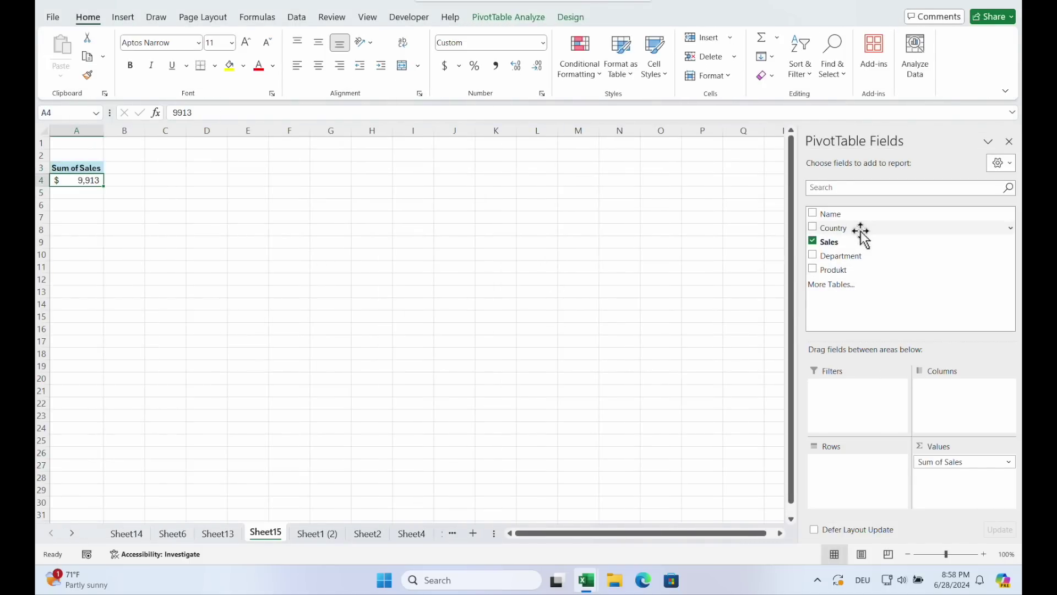
drag(862, 234, 958, 411)
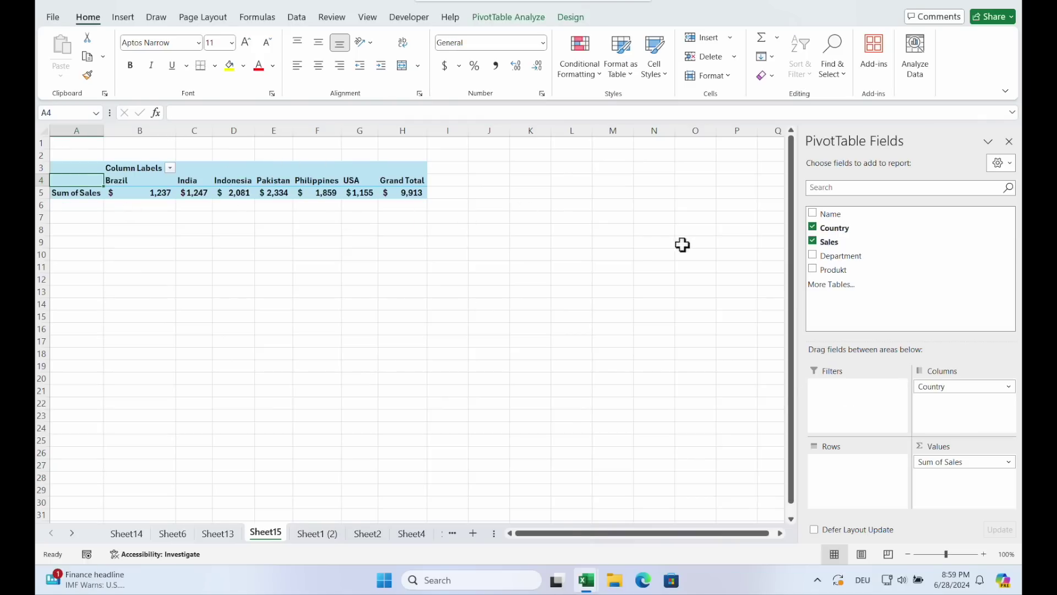
Insert a clustered column PivotChart of sales by country below the PivotTable, enlarged to 5.26" by 11.48".
drag(403, 180, 402, 193)
click(509, 17)
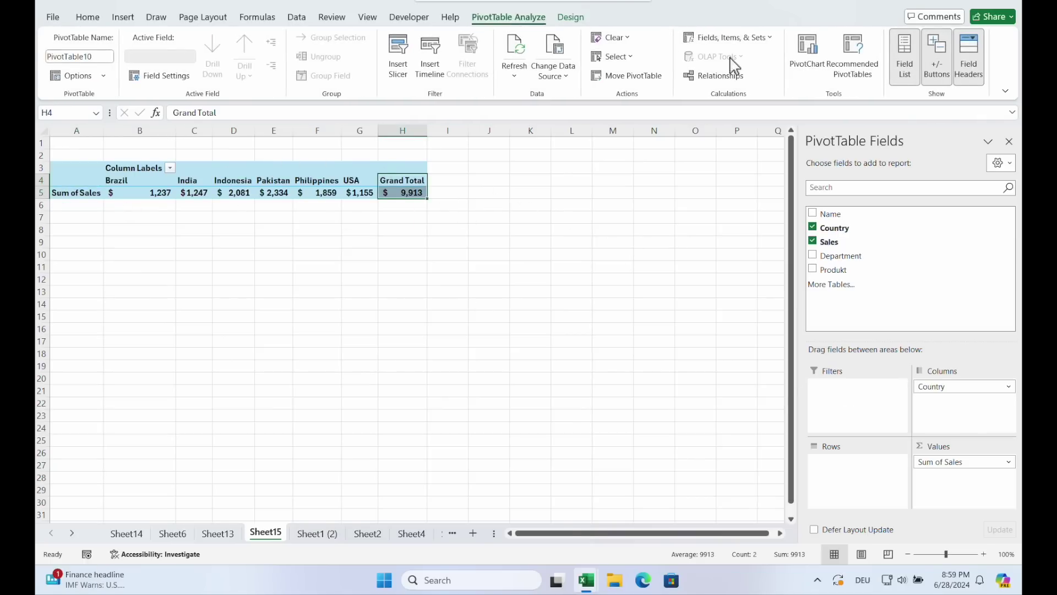
click(808, 48)
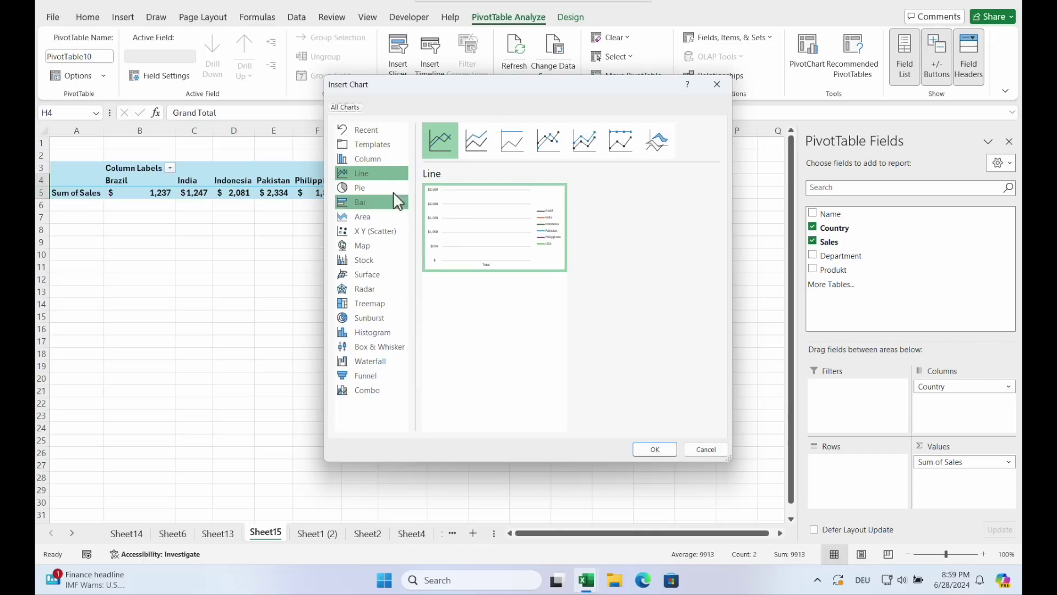
click(368, 159)
mouse_move(474, 200)
click(655, 449)
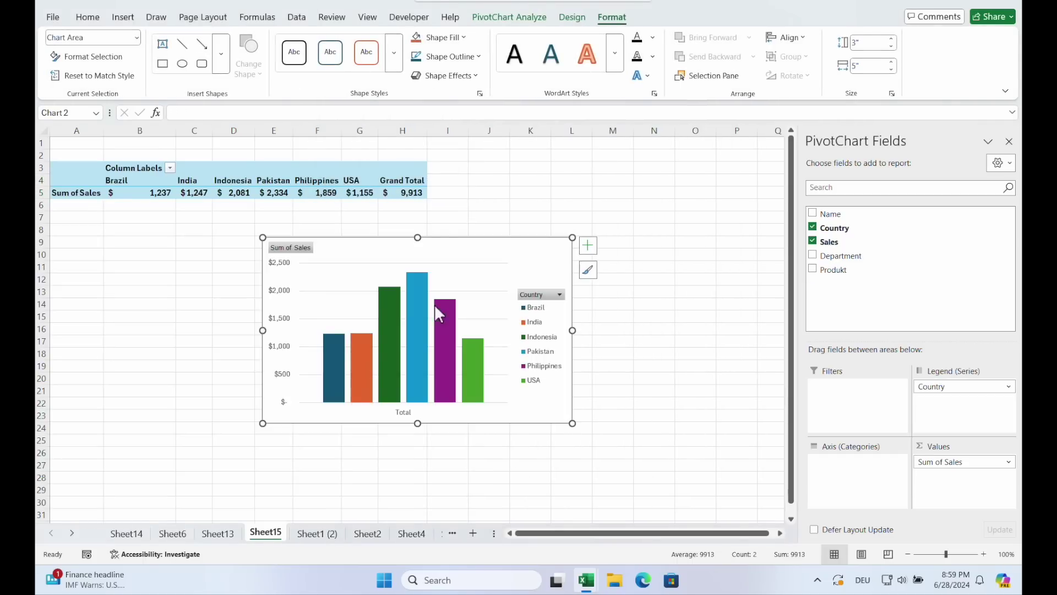
drag(364, 248, 163, 217)
drag(372, 391, 773, 520)
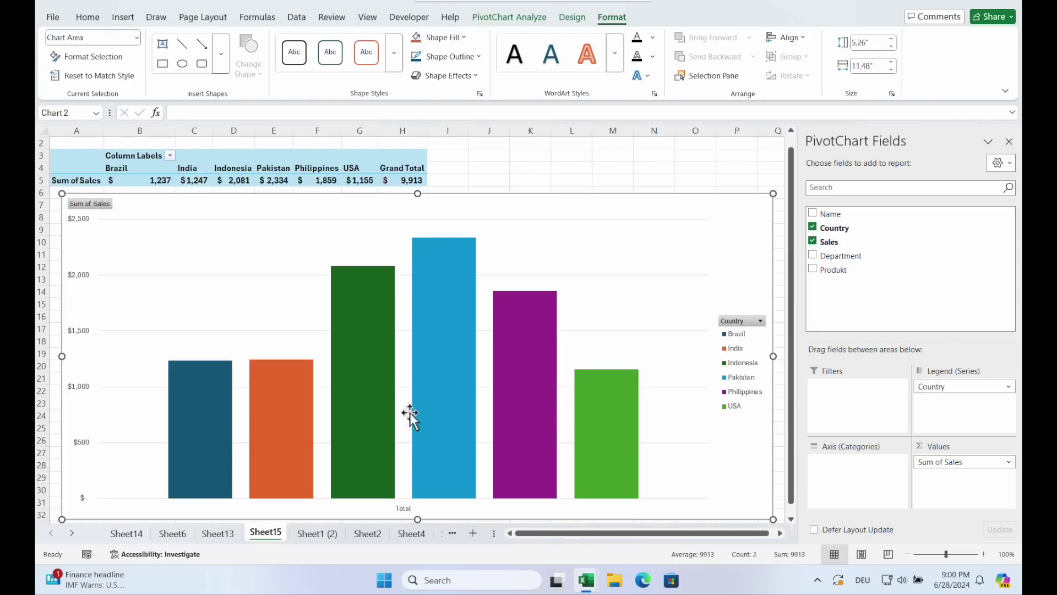
Put Department on the PivotChart's axis and Country in its legend, narrowing the chart to 9.43" wide.
mouse_move(513, 381)
drag(961, 387, 925, 306)
drag(884, 368, 881, 495)
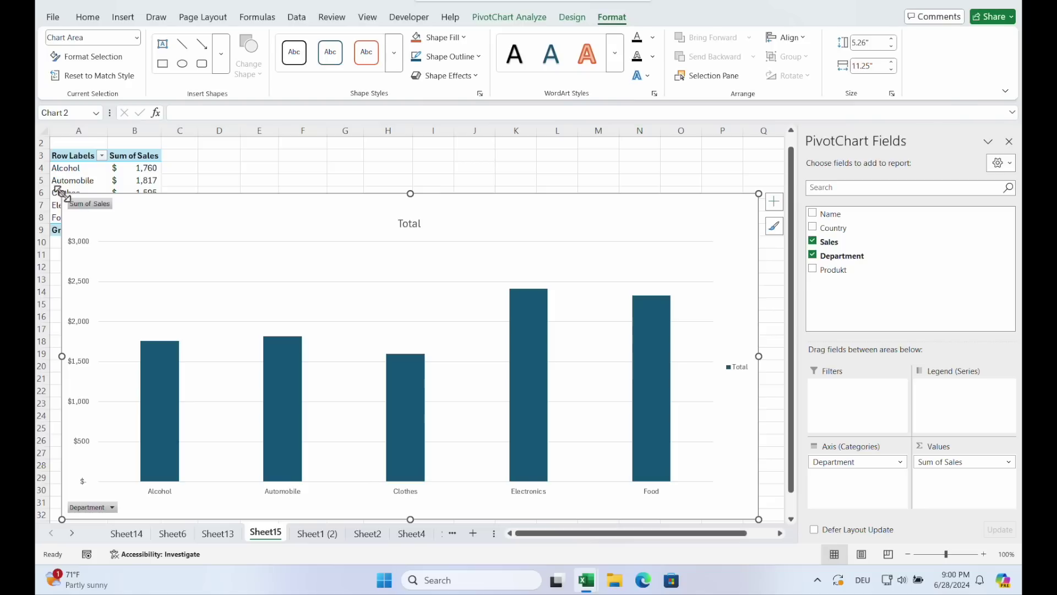
drag(62, 193, 175, 192)
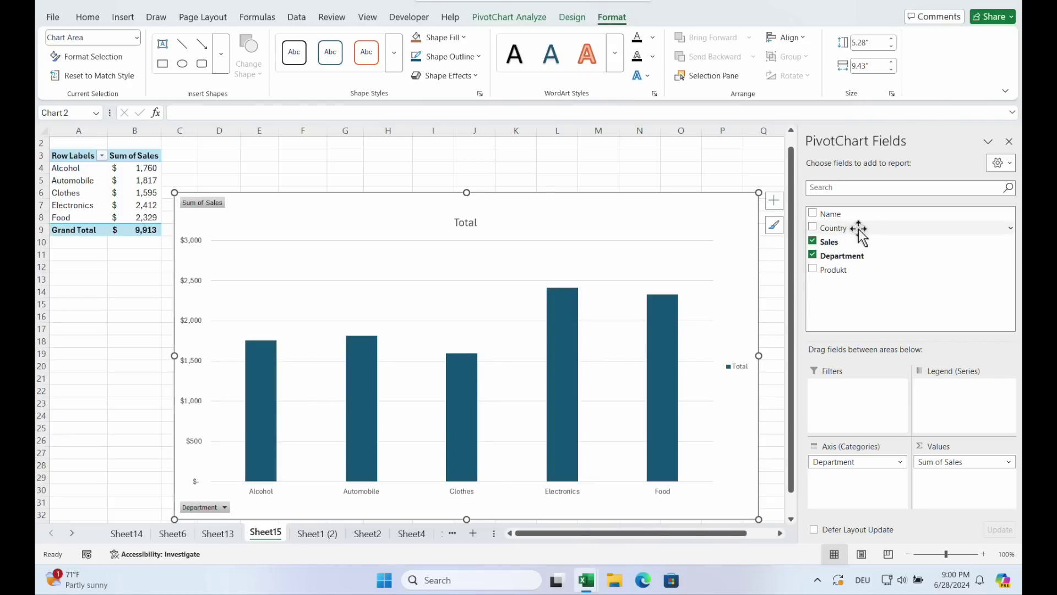
drag(861, 230, 953, 404)
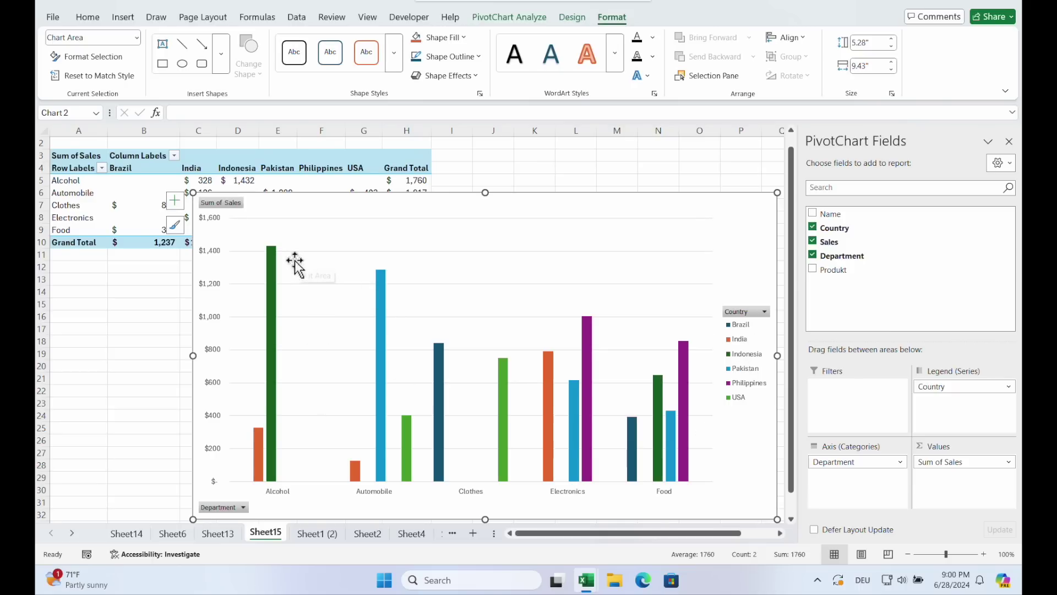
Move the PivotChart onto a new chart sheet, Chart1, then return to the Sheet1 (2) data.
right_click(338, 208)
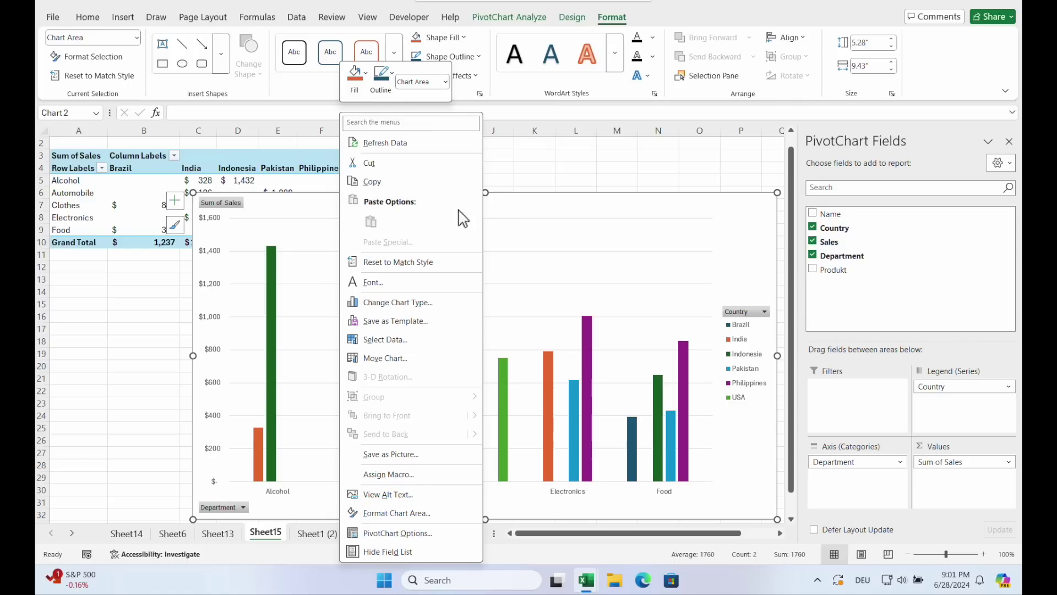
click(410, 358)
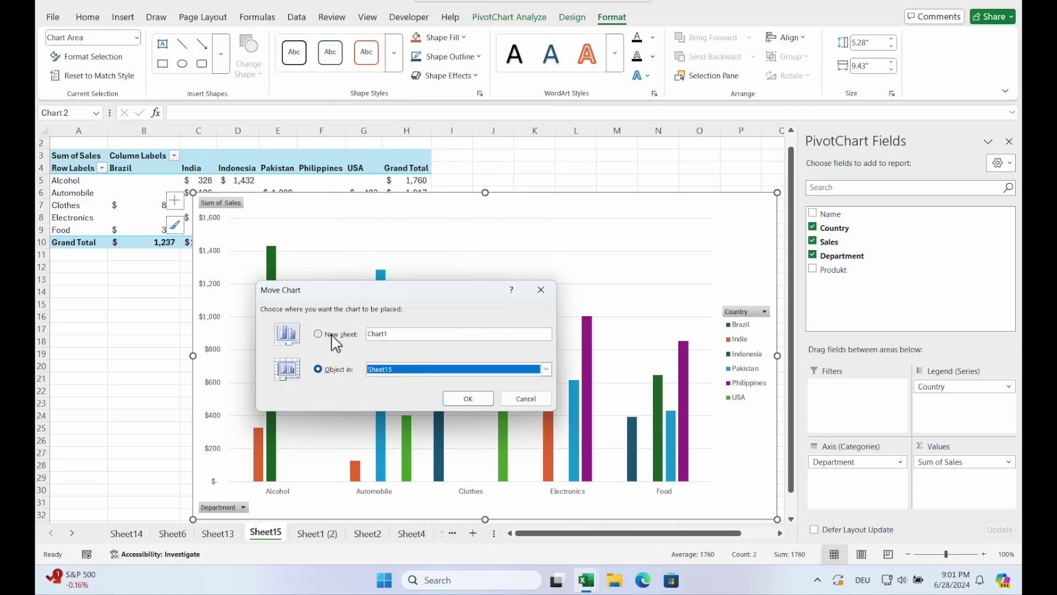
click(331, 337)
click(462, 398)
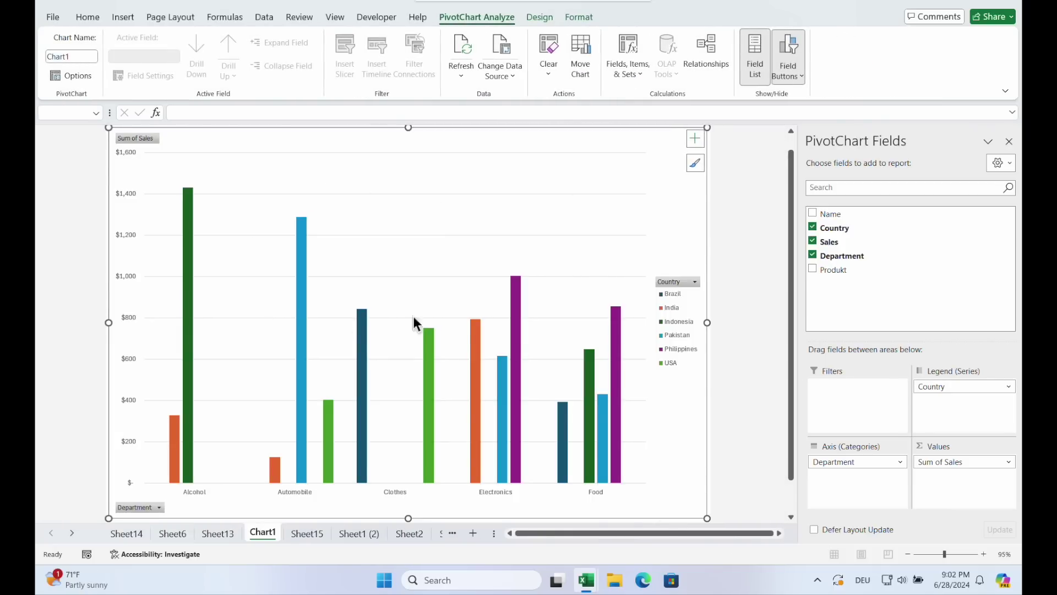
click(99, 383)
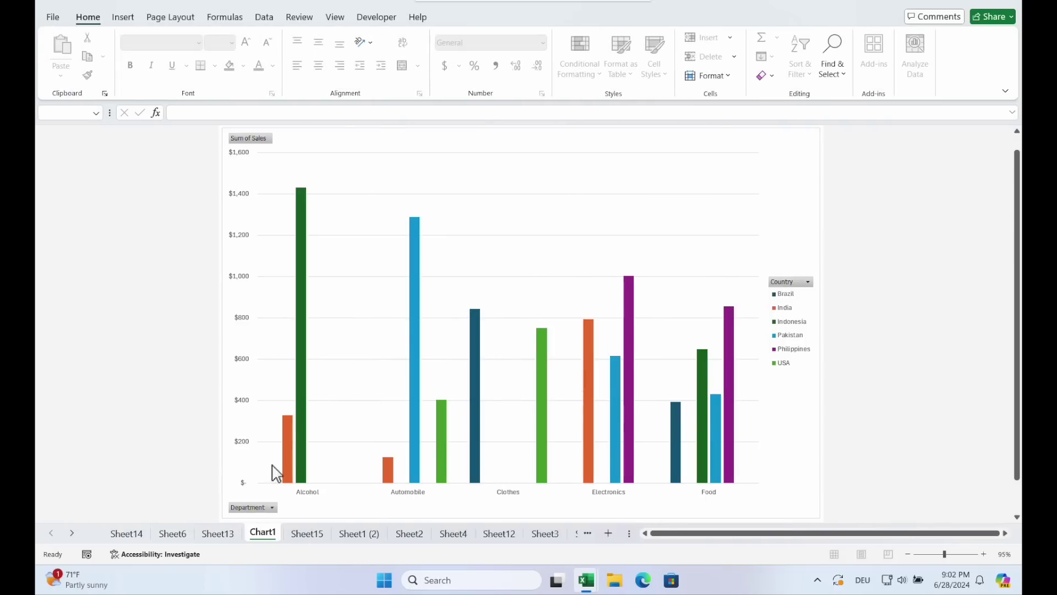
click(359, 534)
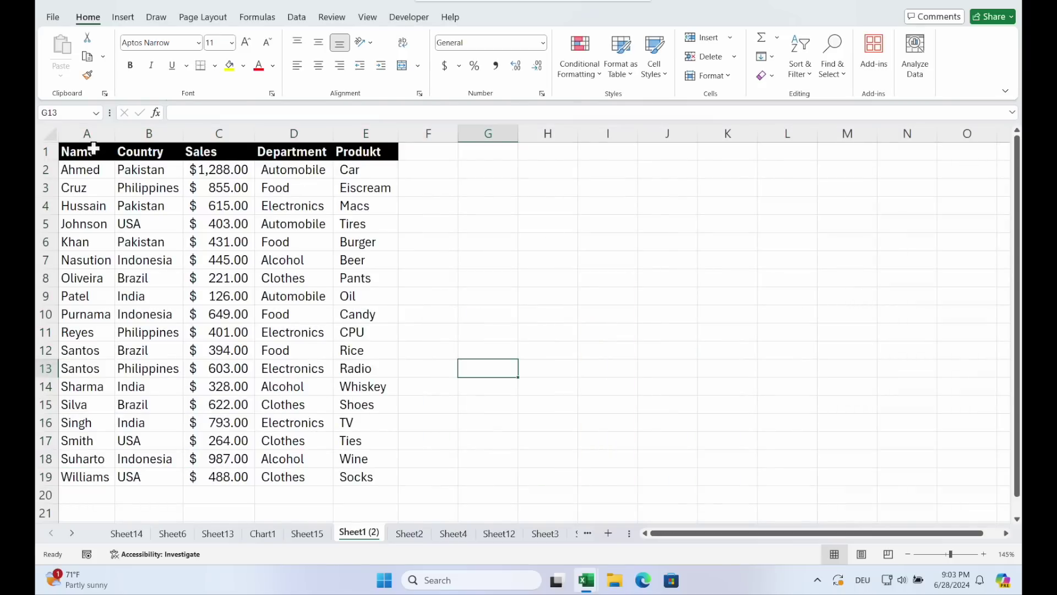
Select the Sheet1 (2) data table A1:E19 and the empty rows beneath it to check its extent.
click(94, 148)
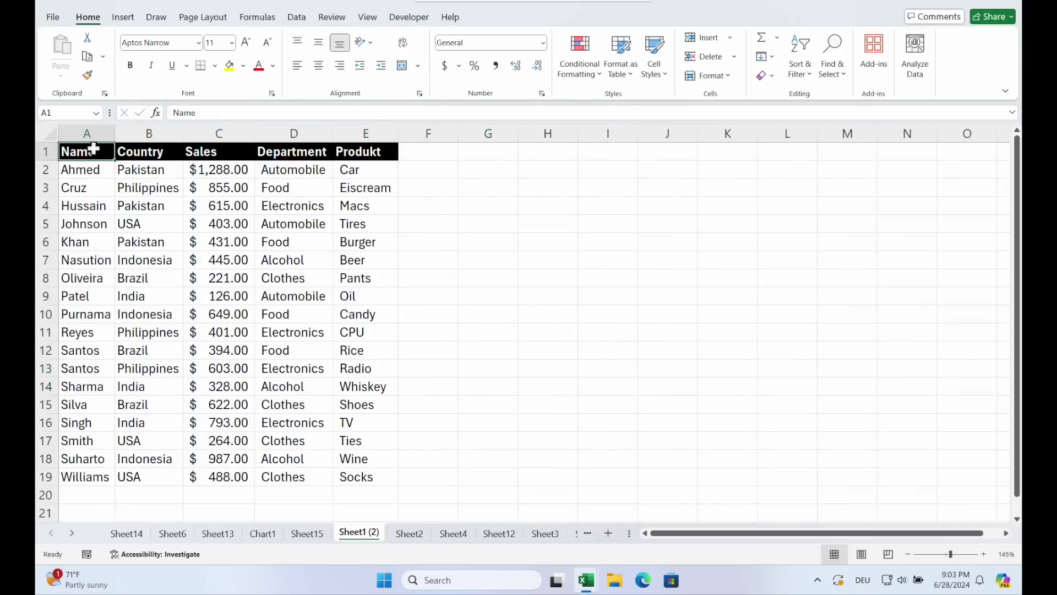
drag(94, 147, 369, 478)
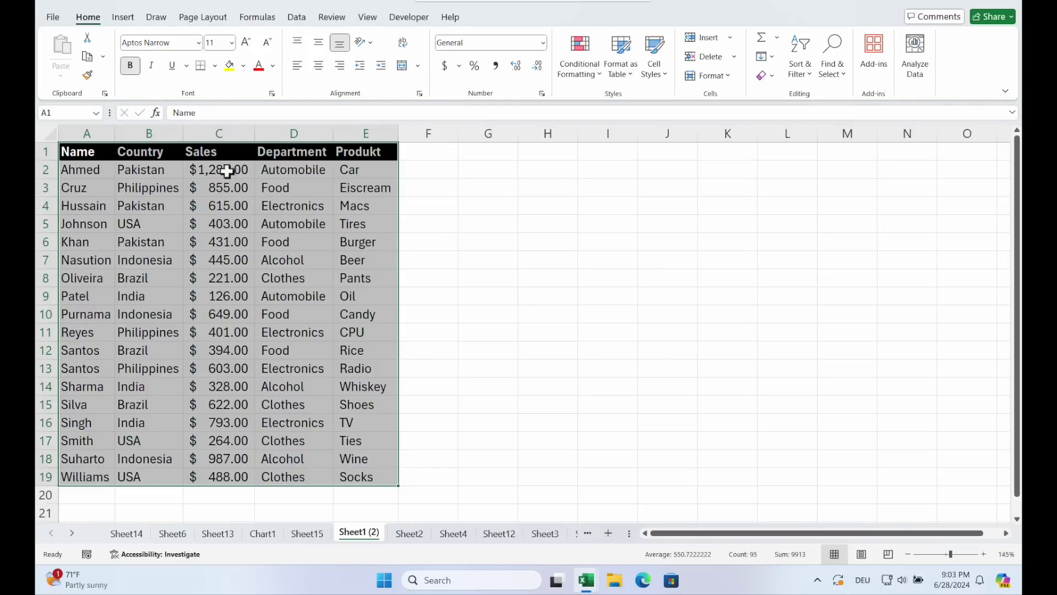
click(122, 17)
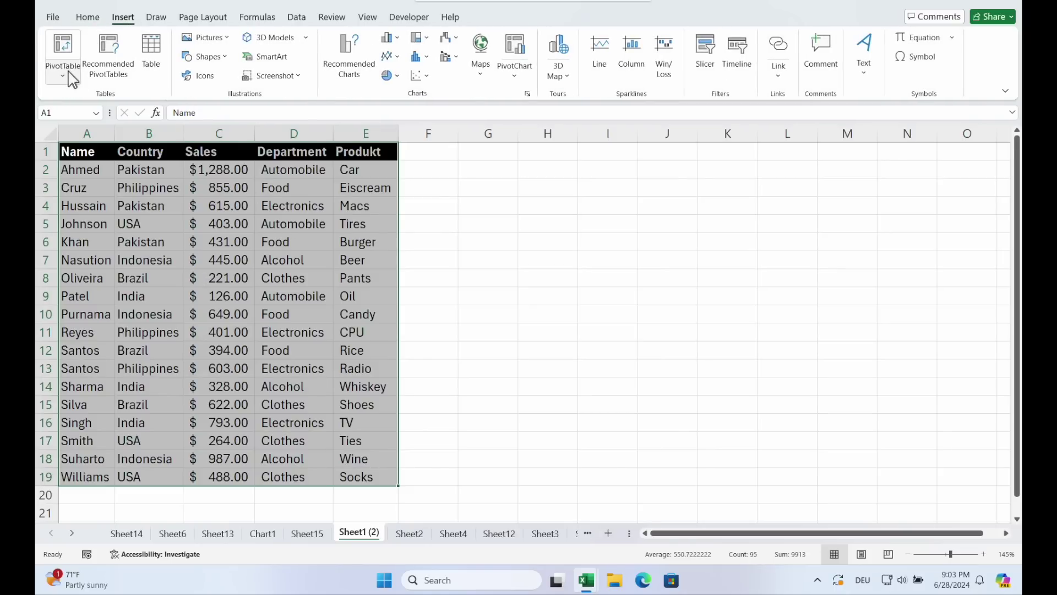
click(520, 386)
drag(84, 494, 388, 490)
scroll(332, 410, up, 1)
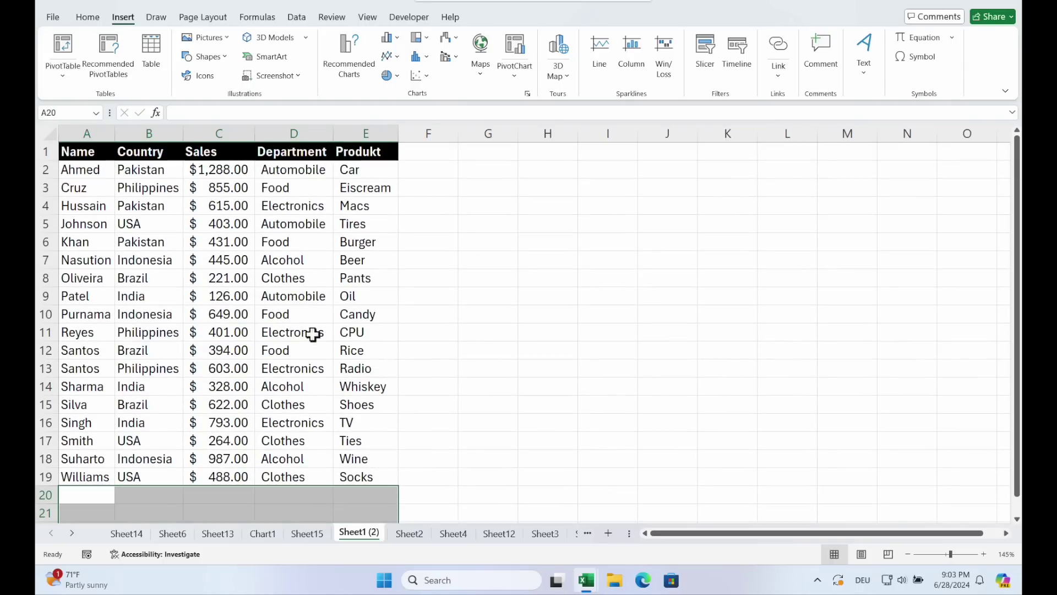
click(251, 296)
Open Change Data Source for the Sheet2 PivotTable of Sum of Sales by Name and Country.
click(413, 533)
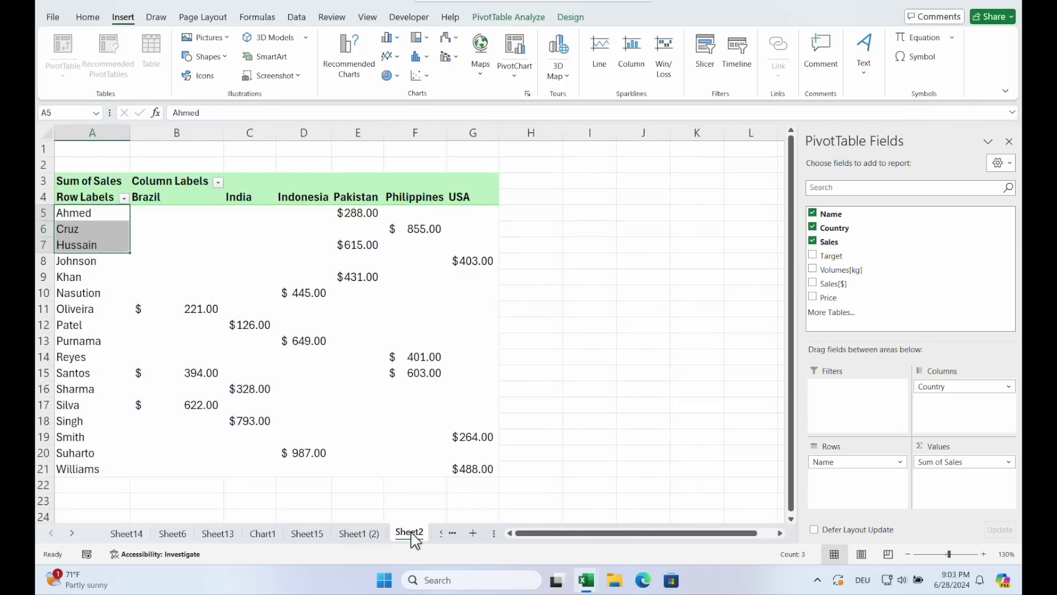
click(243, 229)
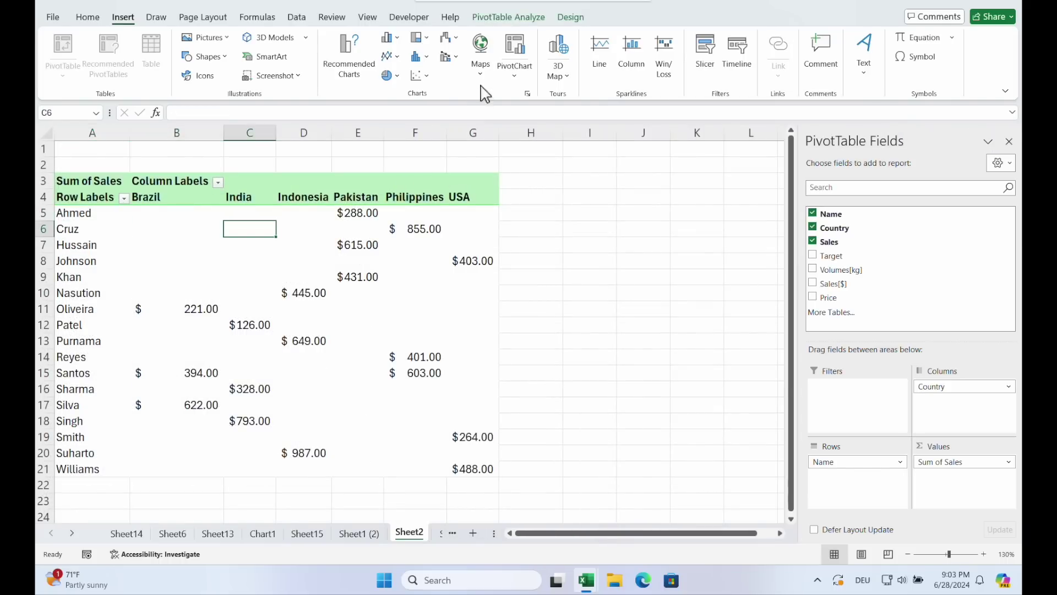
click(529, 18)
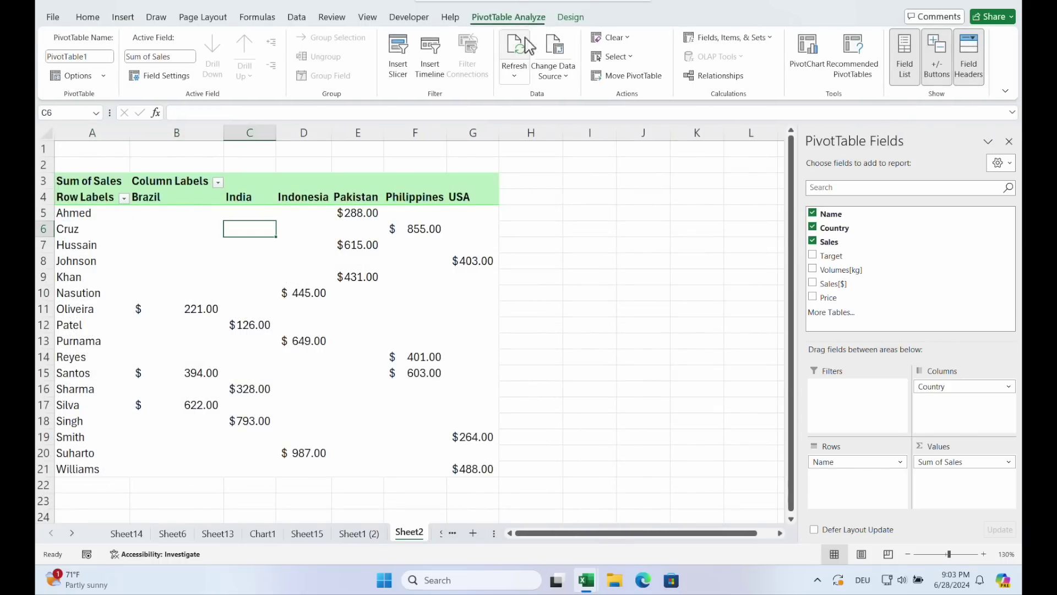
click(566, 87)
Change the PivotTable's Table/Range to Sheet1!$A$1:$F$1900.
click(544, 98)
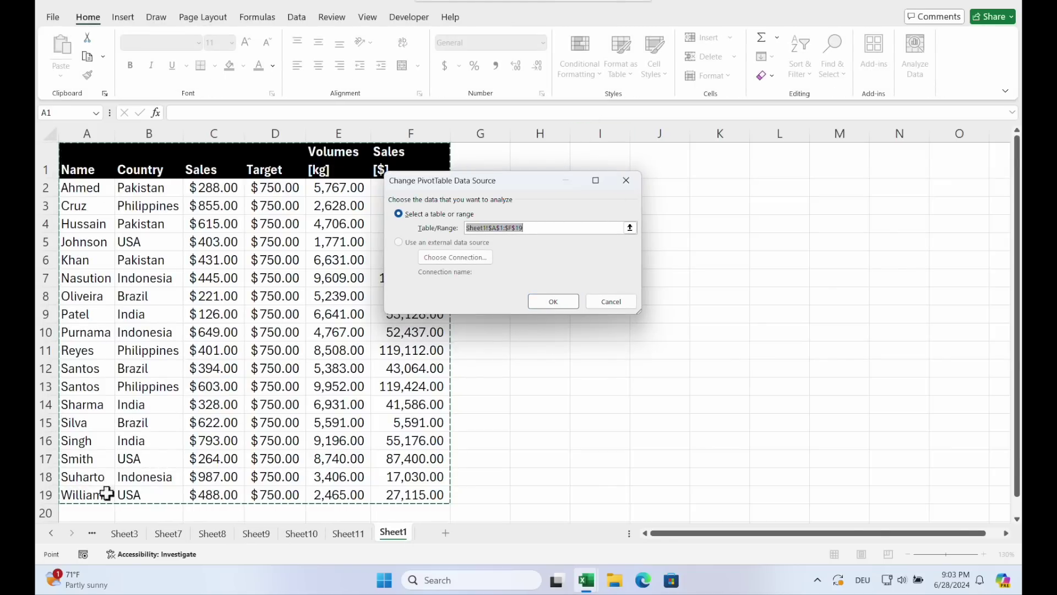
click(561, 228)
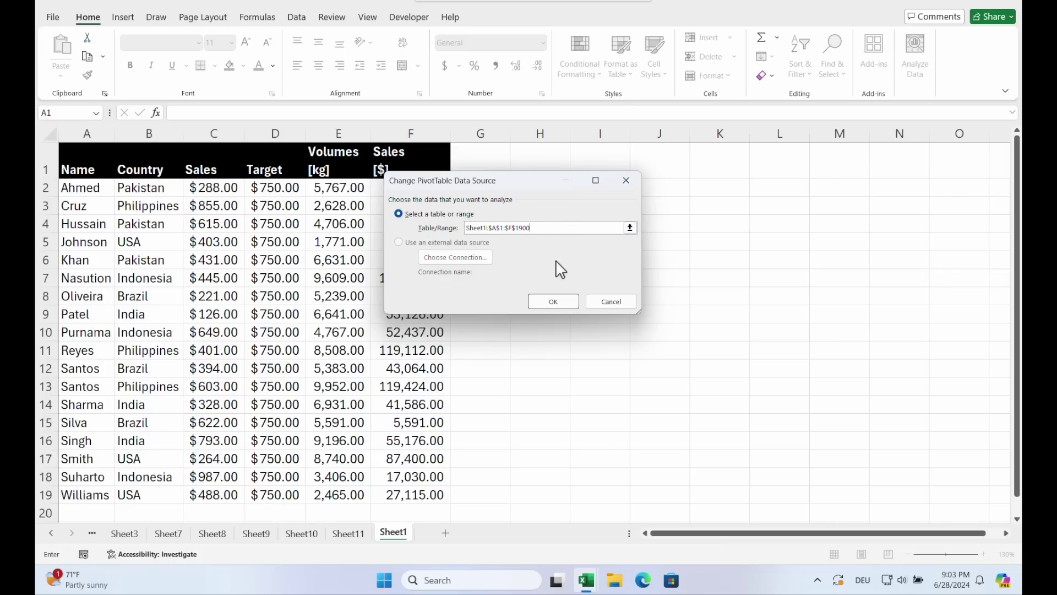
Apply the extended source range, adding a (blank) row and column, and bring up Refresh for the PivotTable.
click(557, 301)
right_click(447, 267)
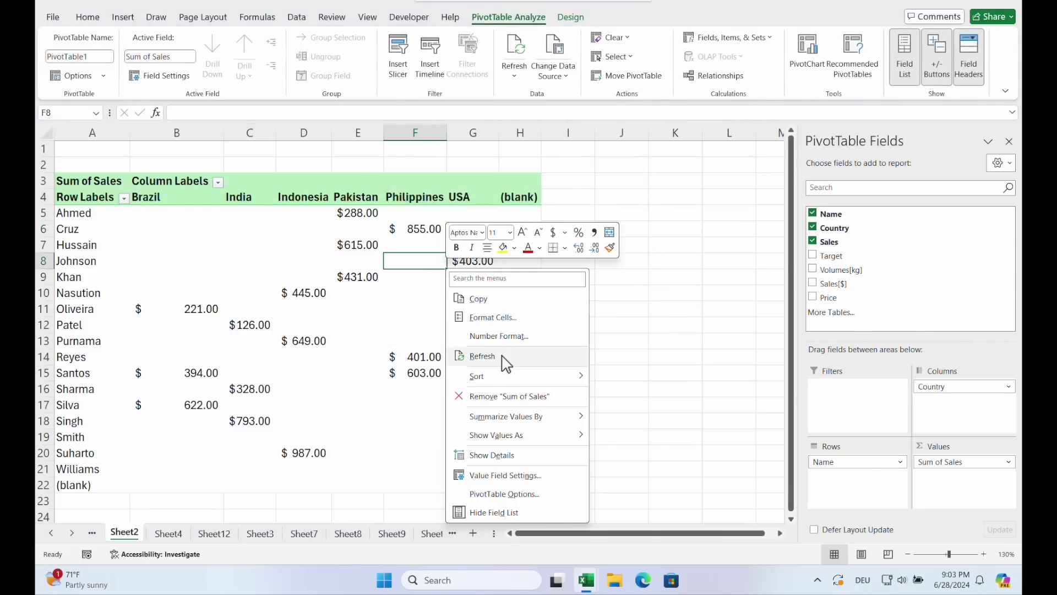